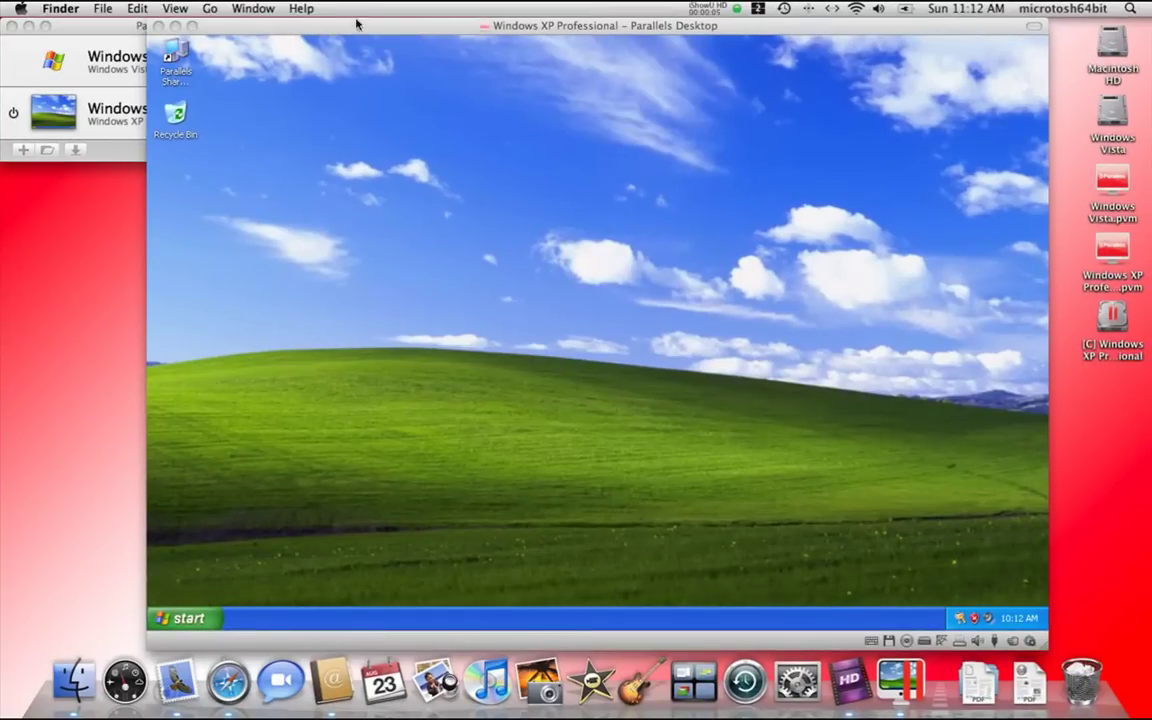
# Step: Open the [C] Windows XP Professional disk from the Mac desktop, look through its files and folders, and close its window
pyautogui.click(345, 25)
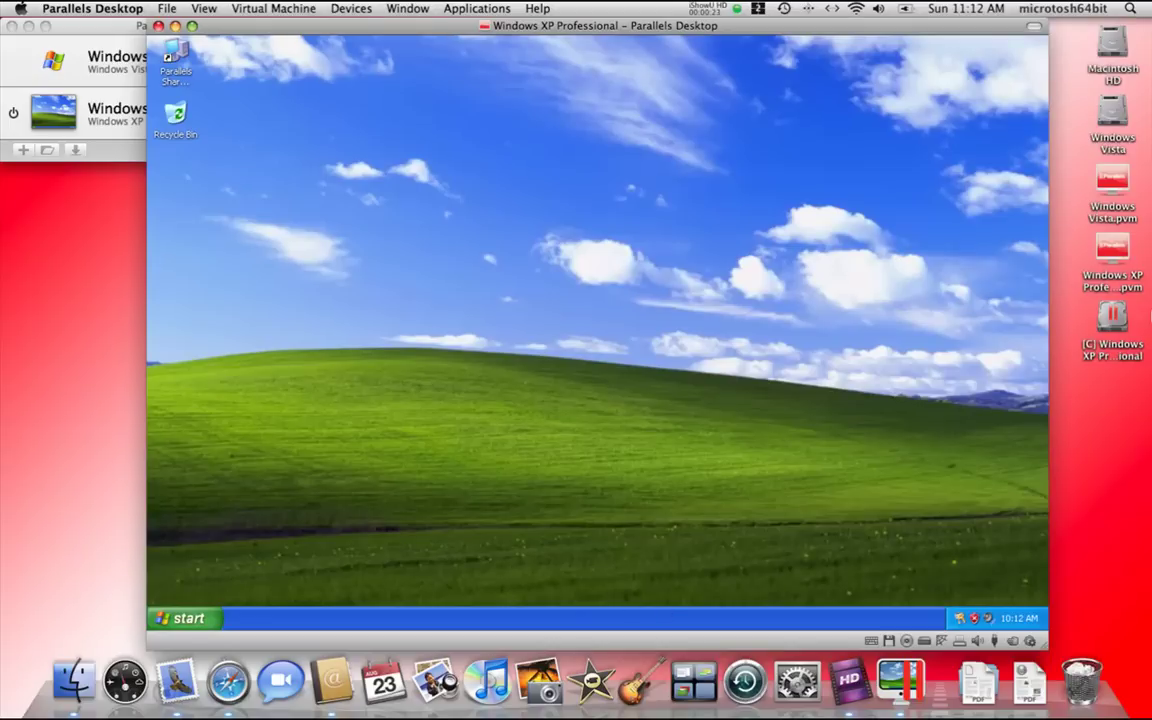
pyautogui.click(1107, 318)
pyautogui.rightClick(1108, 322)
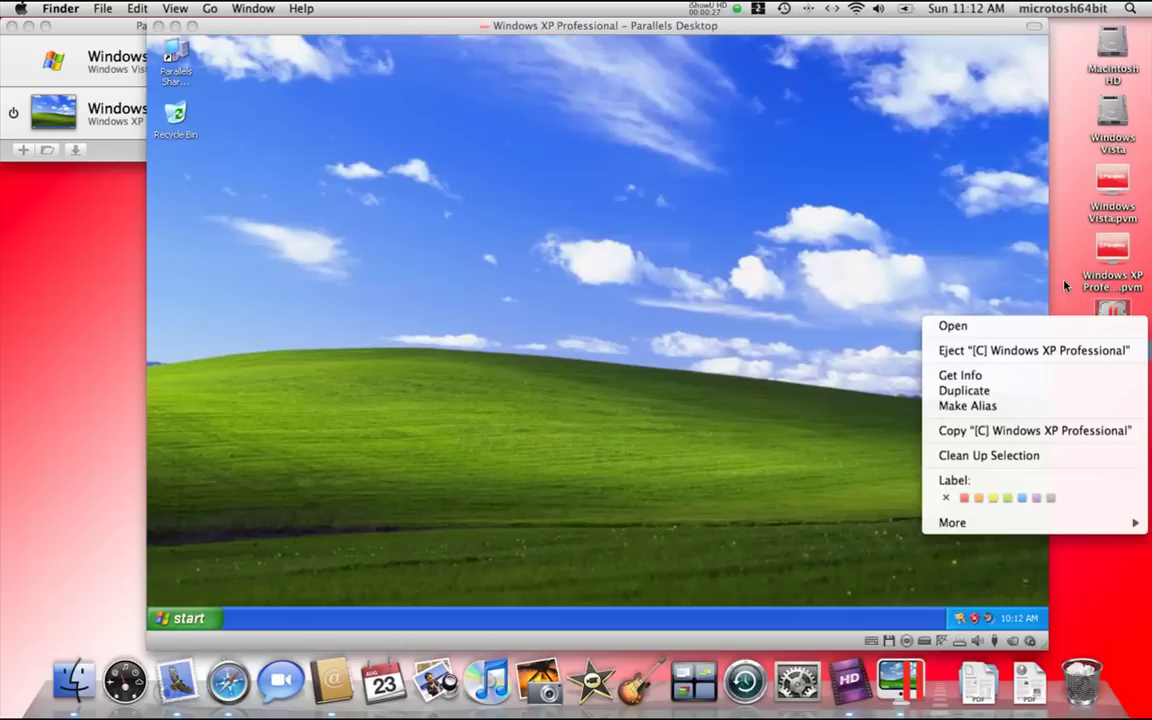
pyautogui.click(1055, 328)
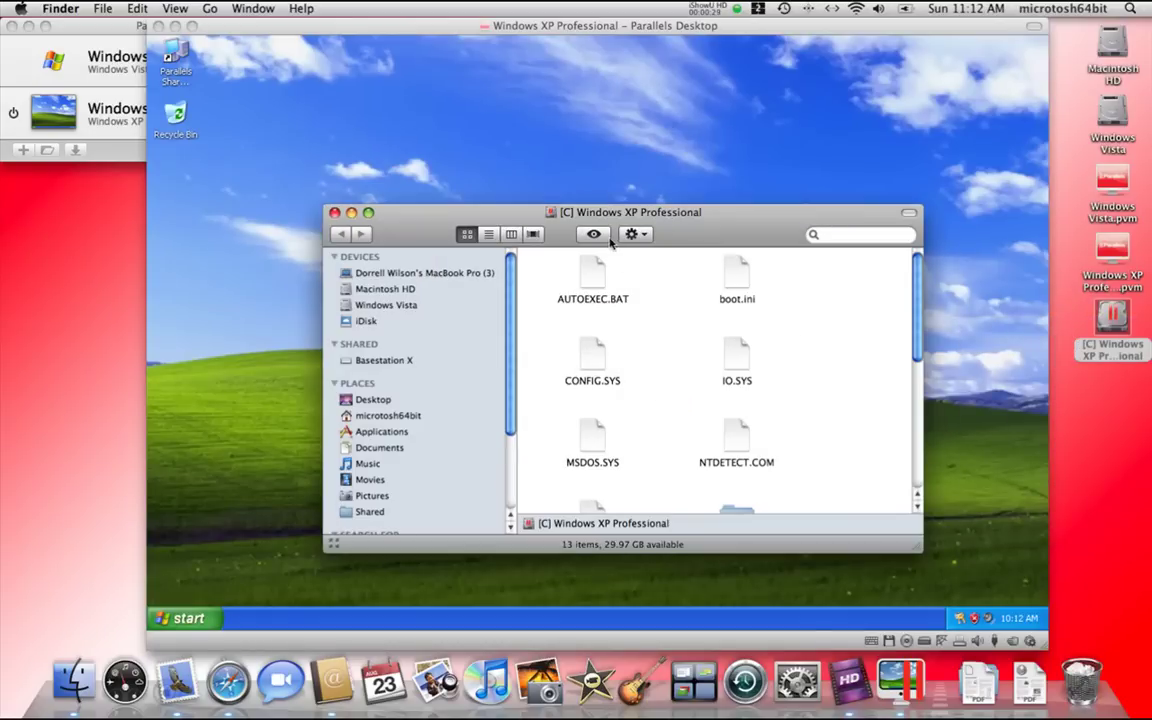
pyautogui.scroll(-5, 908, 400)
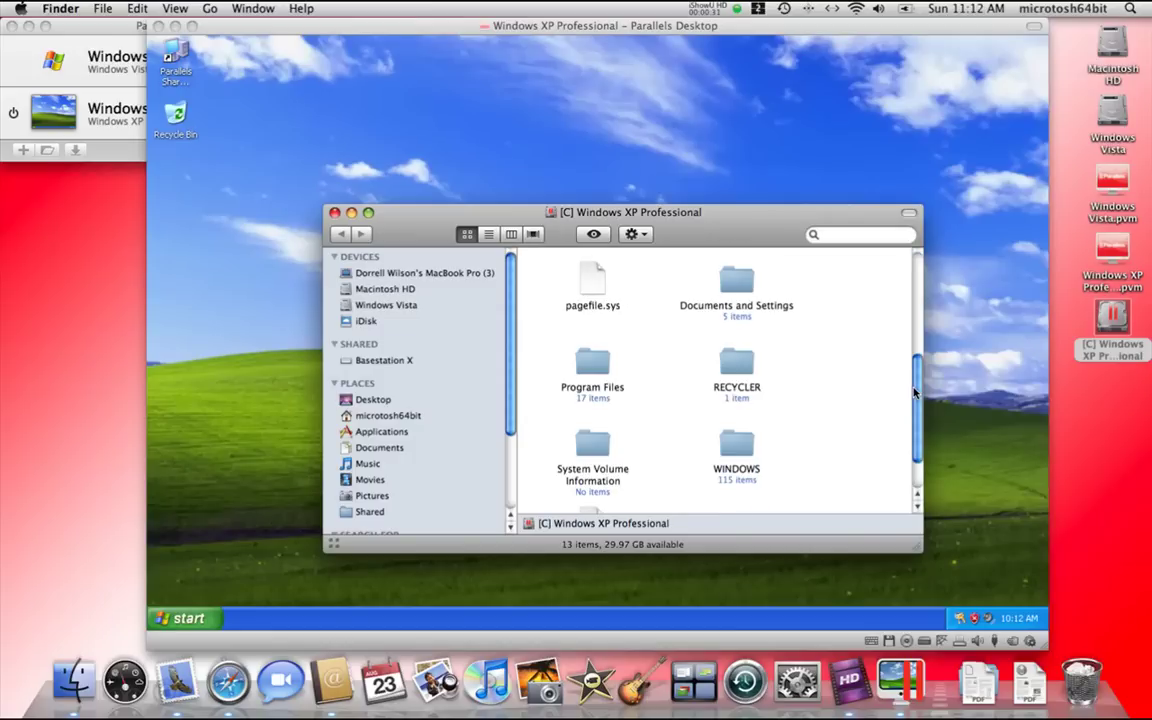
pyautogui.scroll(5, 905, 440)
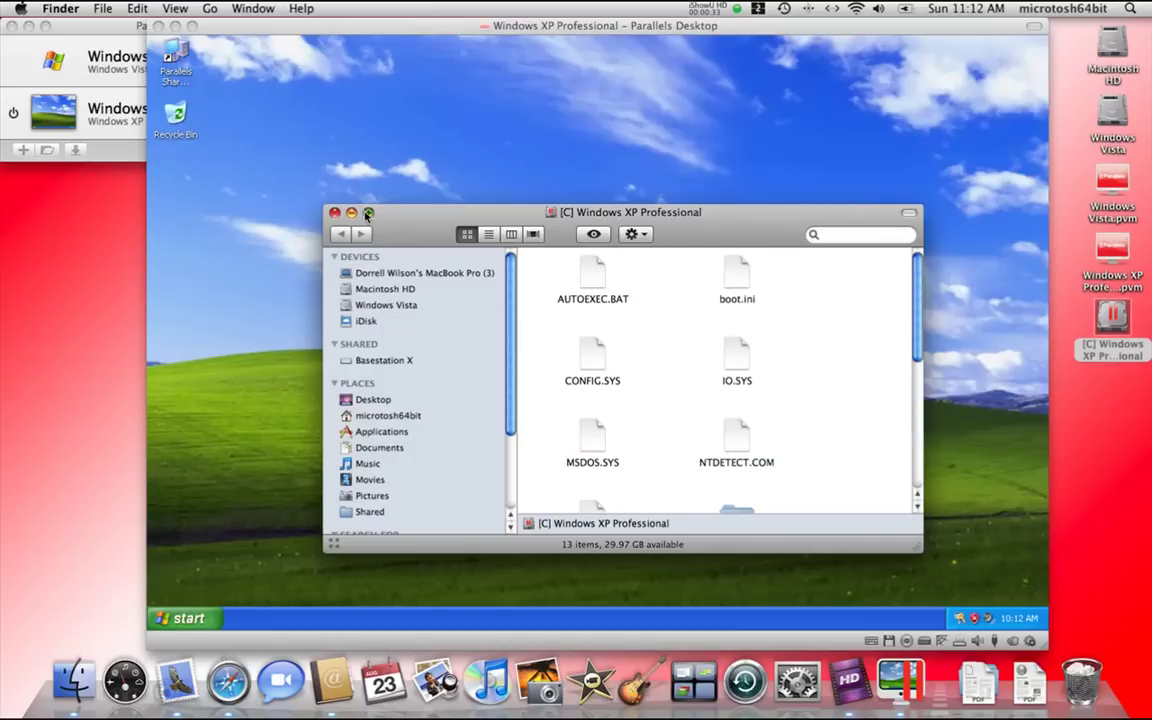
pyautogui.press('super+w')
pyautogui.press('super+w')
pyautogui.click(241, 80)
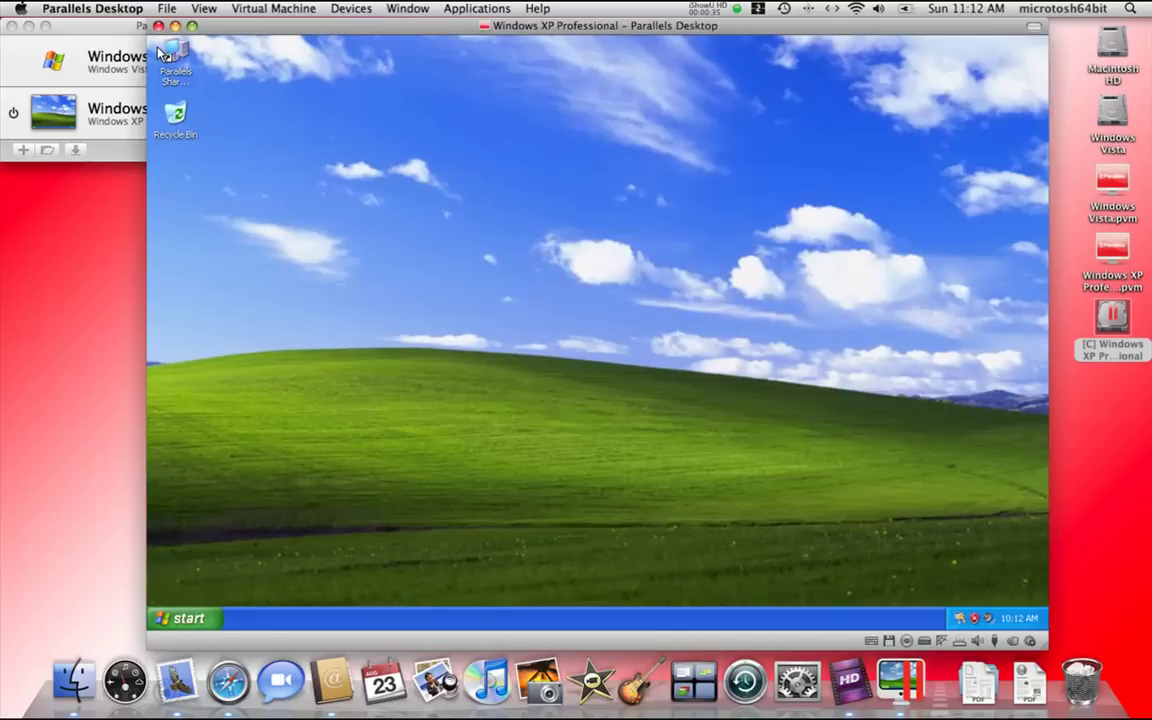
# Step: Open Parallels Shared Folders from the Windows XP desktop and open the Home share inside it
pyautogui.click(180, 56)
pyautogui.click(454, 177)
pyautogui.click(178, 57)
pyautogui.doubleClick(178, 57)
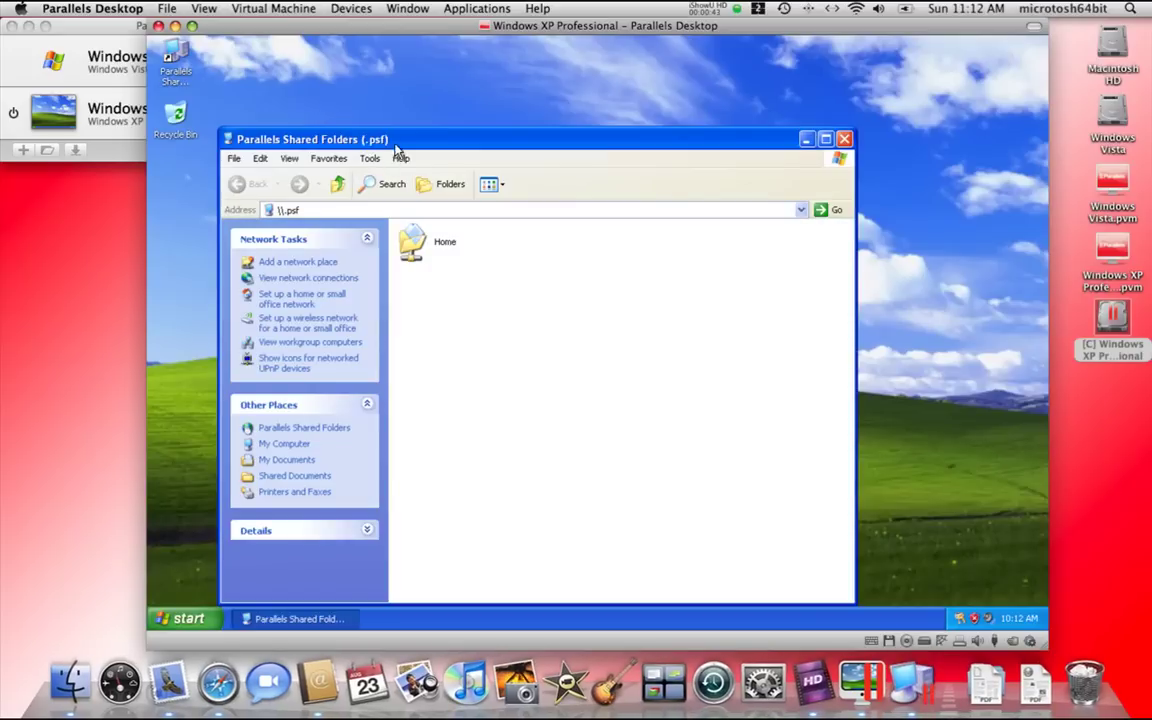
pyautogui.moveTo(405, 138); pyautogui.dragTo(481, 106)
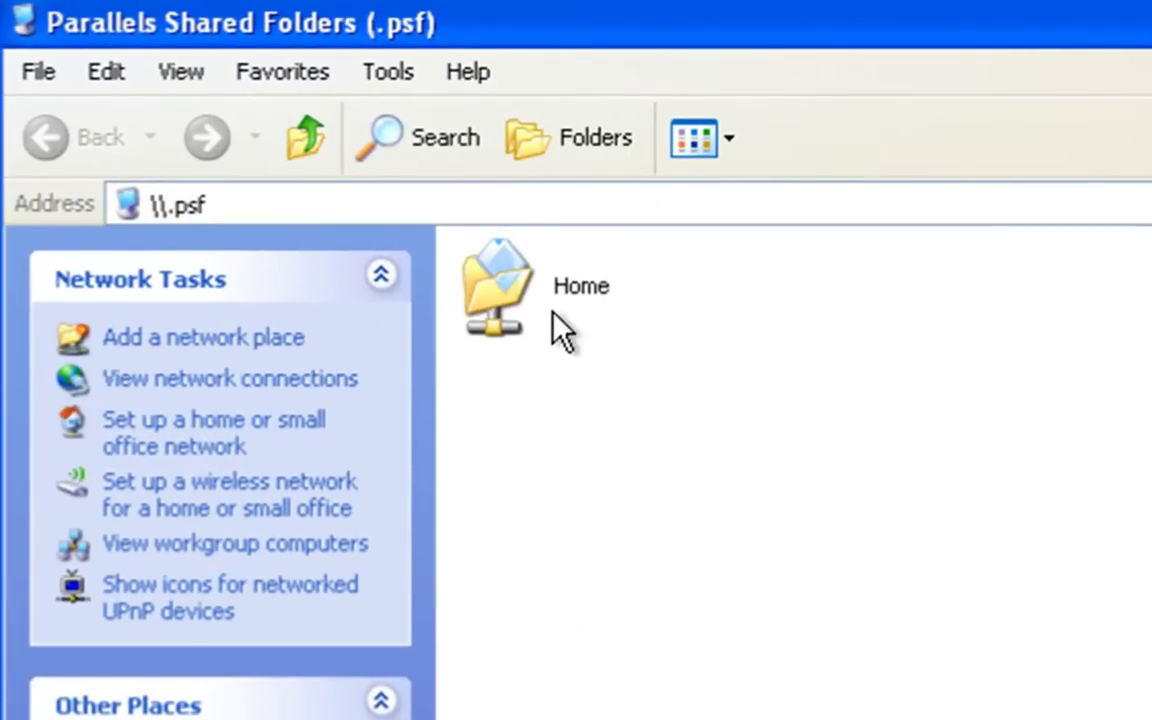
pyautogui.click(516, 271)
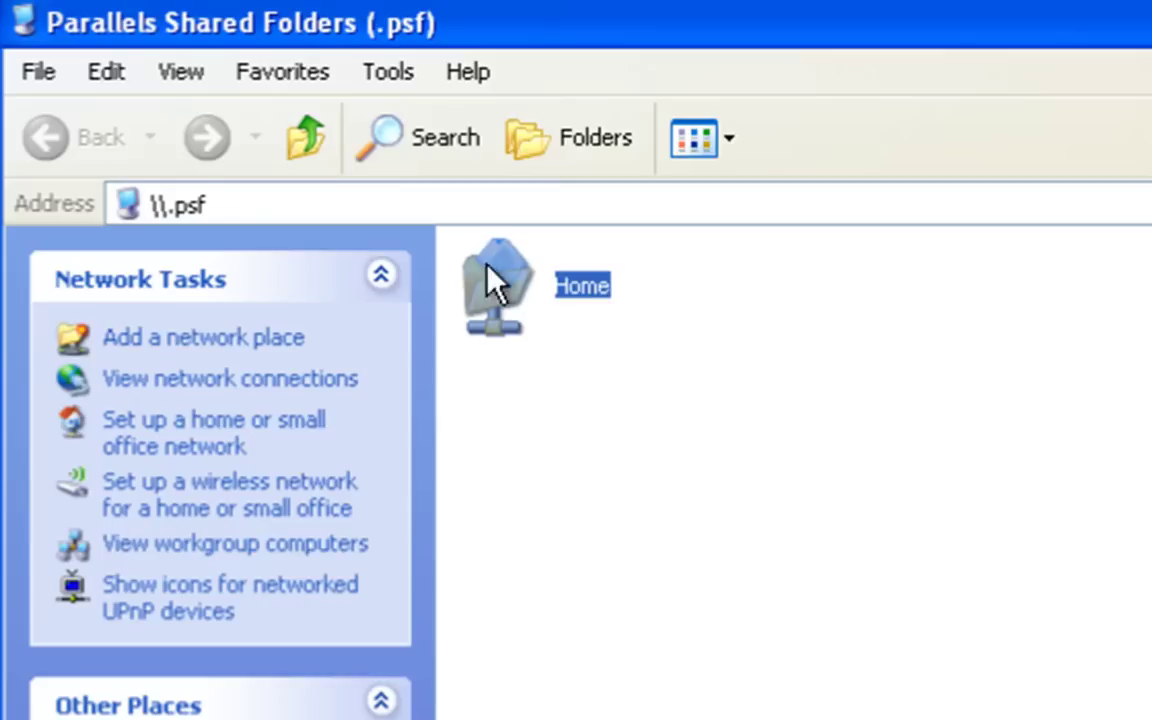
pyautogui.doubleClick(502, 290)
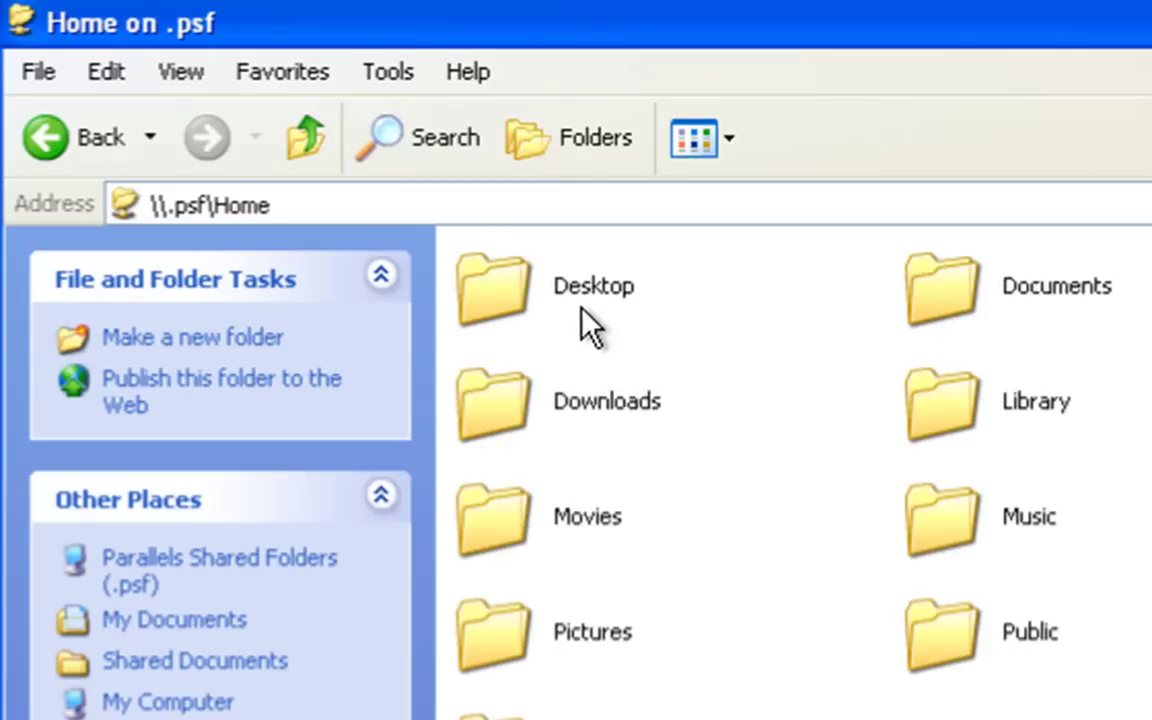
# Step: Look inside the Home share's Desktop, Movies and Music folders, returning to Home after each one
pyautogui.doubleClick(494, 280)
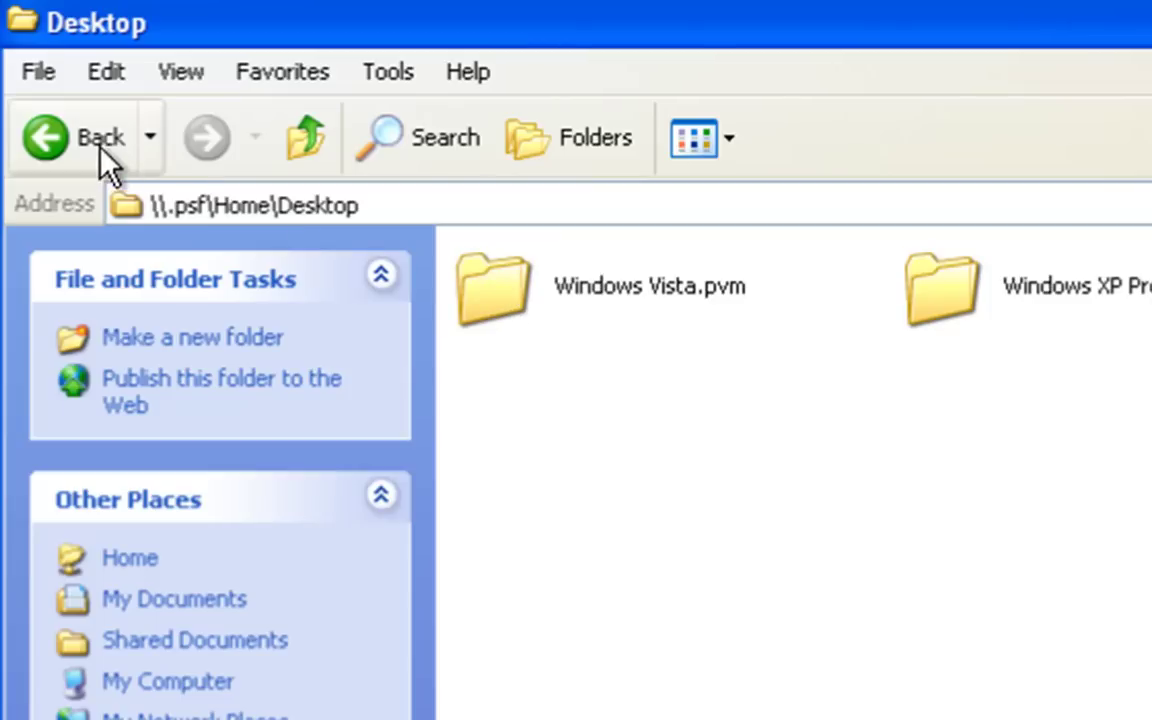
pyautogui.click(62, 142)
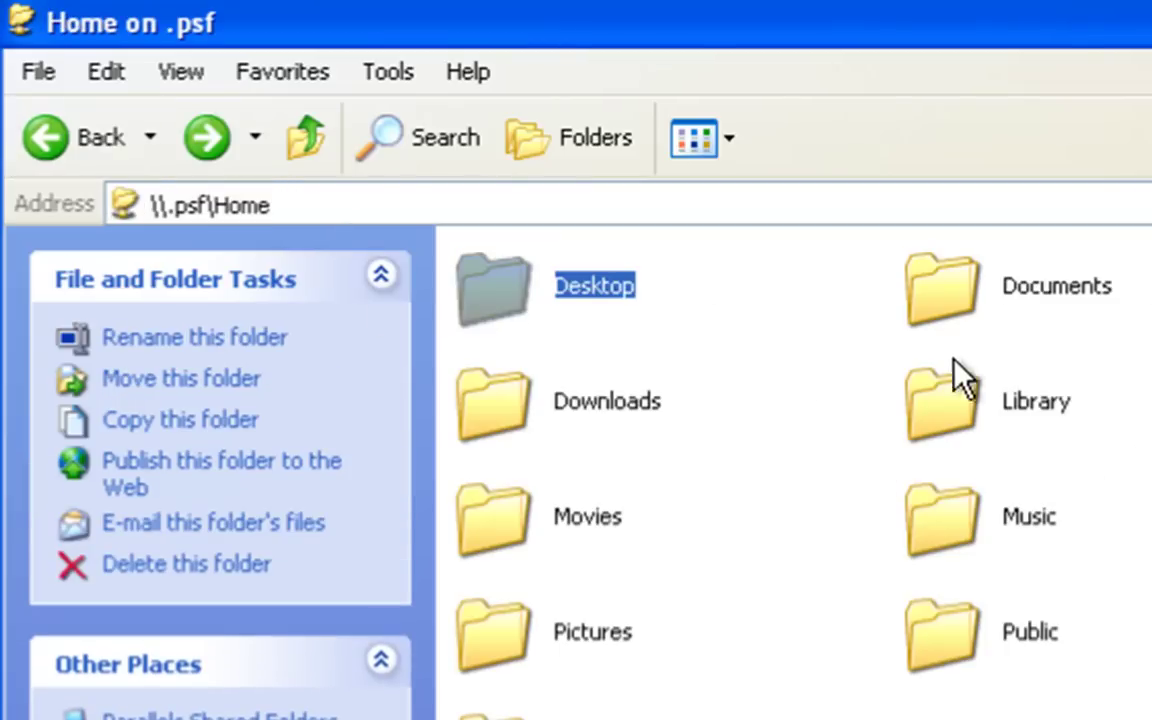
pyautogui.doubleClick(550, 530)
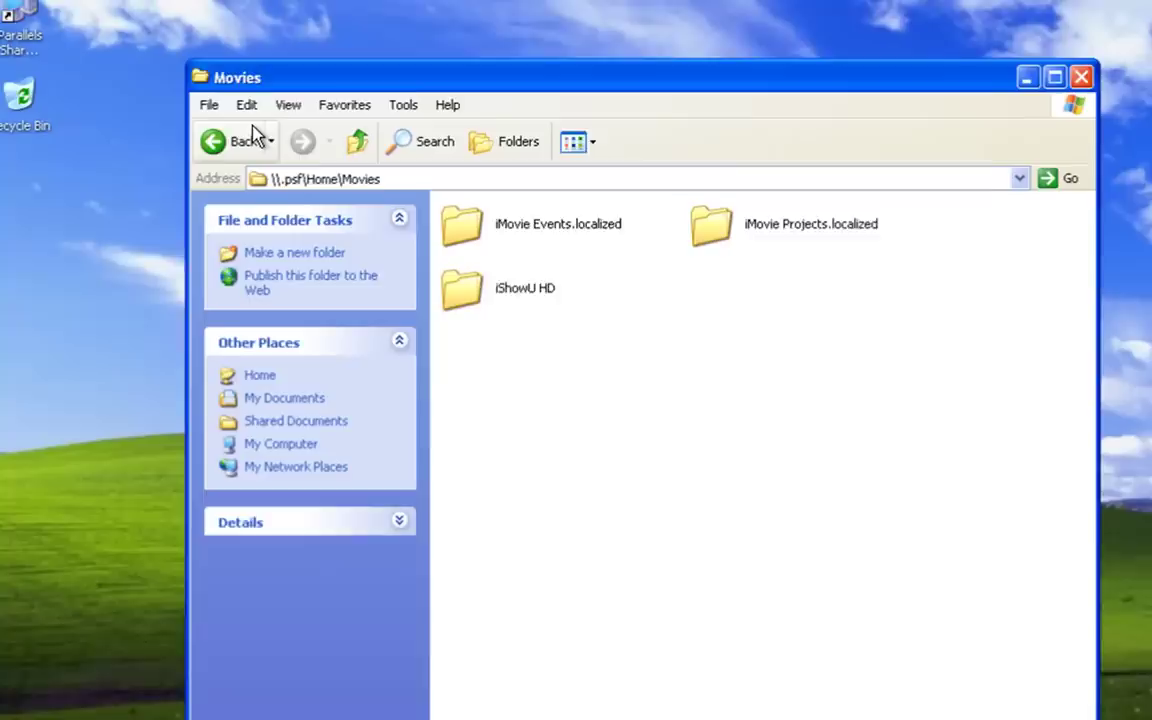
pyautogui.click(100, 137)
pyautogui.doubleClick(655, 312)
pyautogui.click(260, 142)
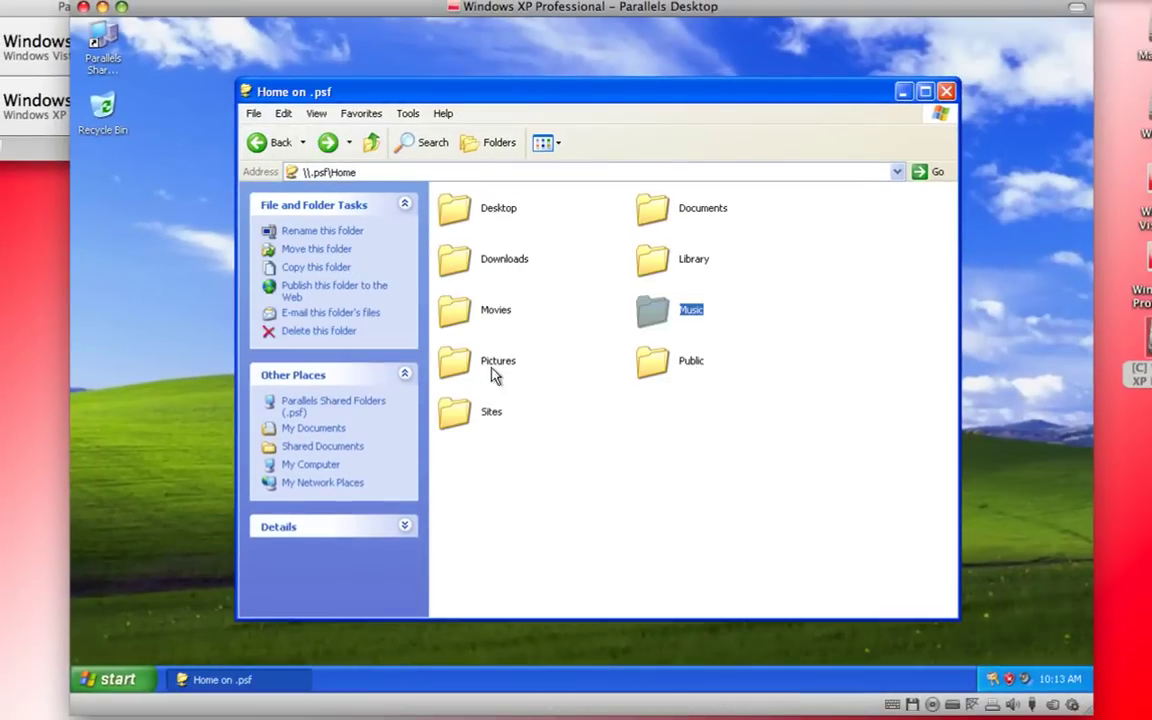
pyautogui.click(750, 388)
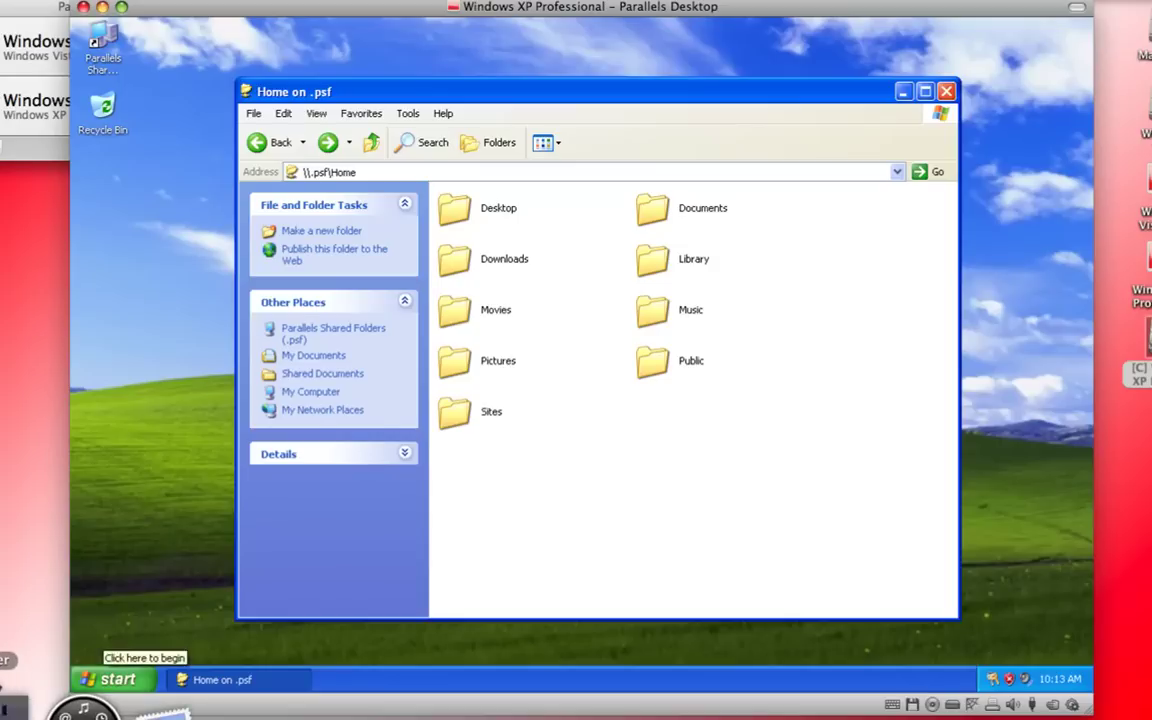
# Step: Show the Mac's Finder window, then return to the Home share in Windows XP and go back to the Parallels Shared Folders root
pyautogui.click(110, 676)
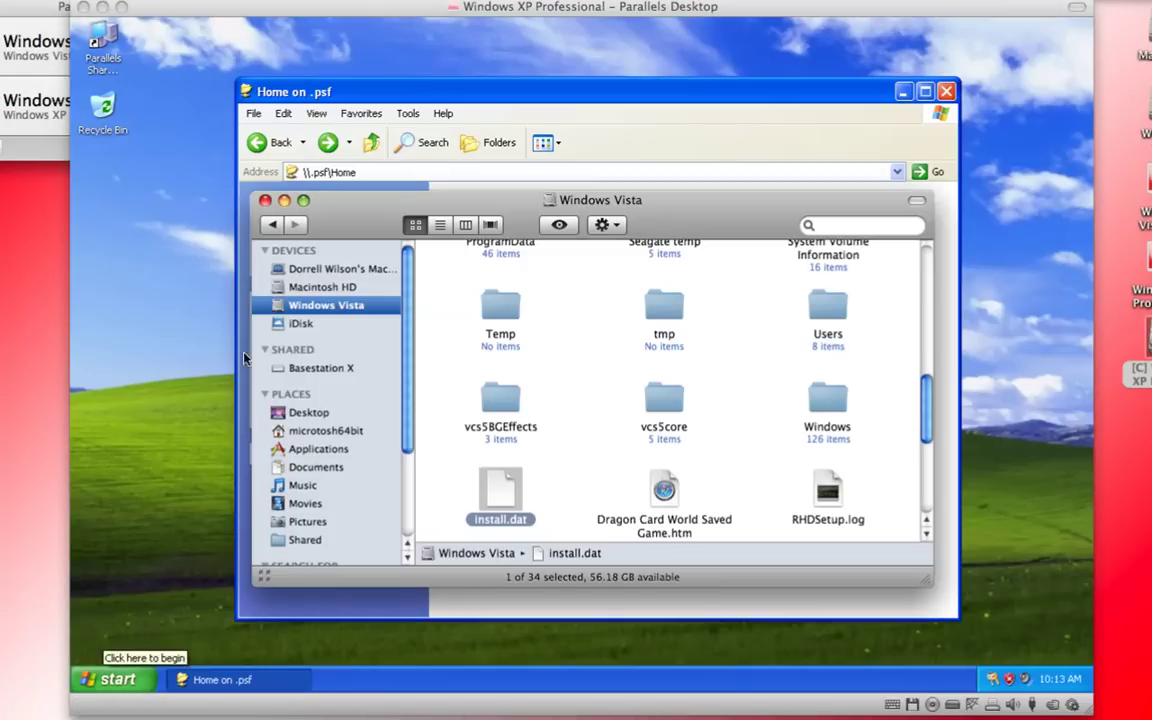
pyautogui.click(360, 90)
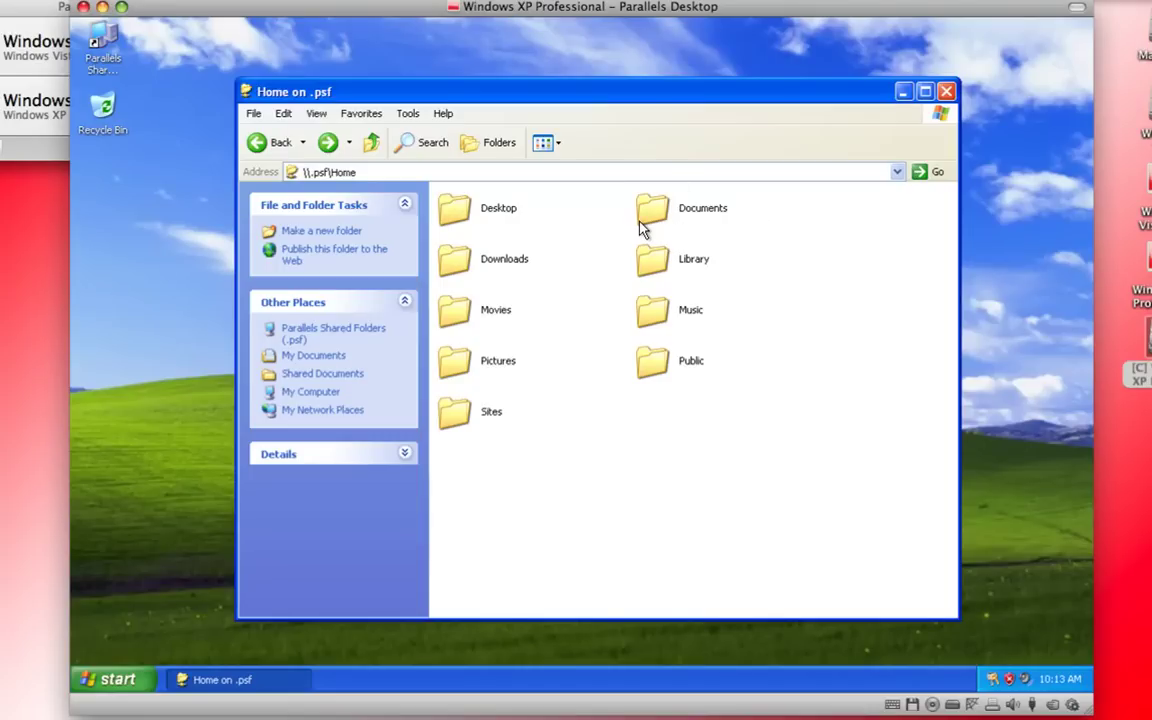
pyautogui.click(270, 142)
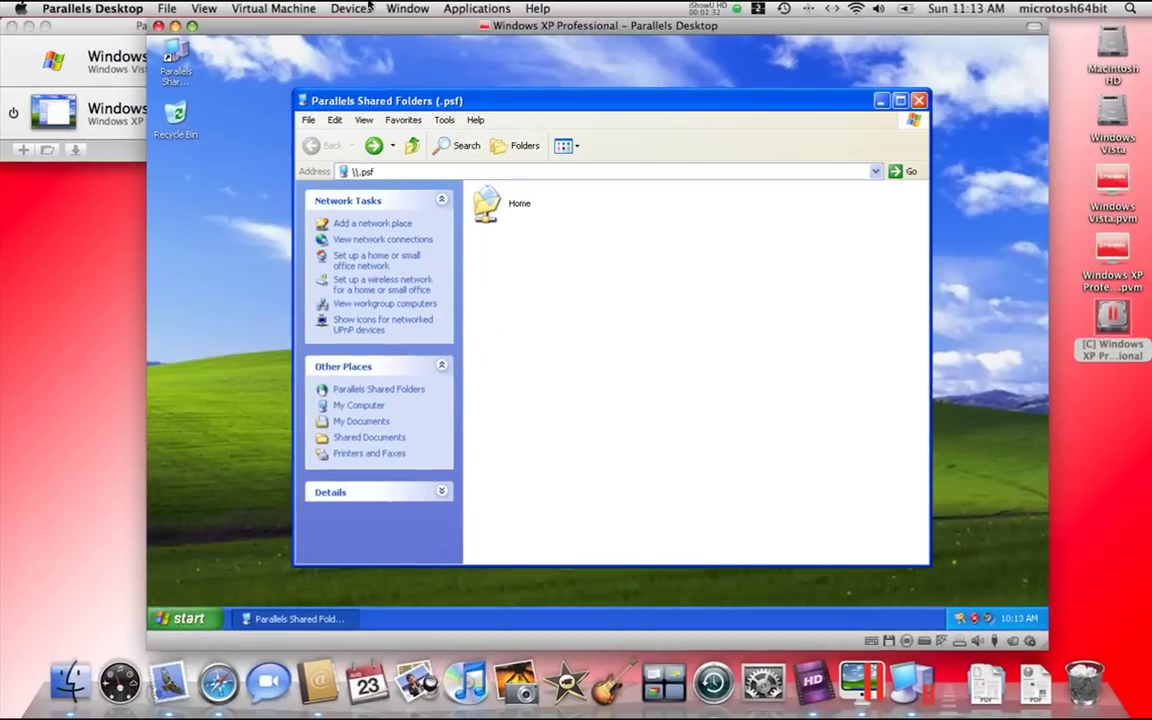
pyautogui.click(352, 5)
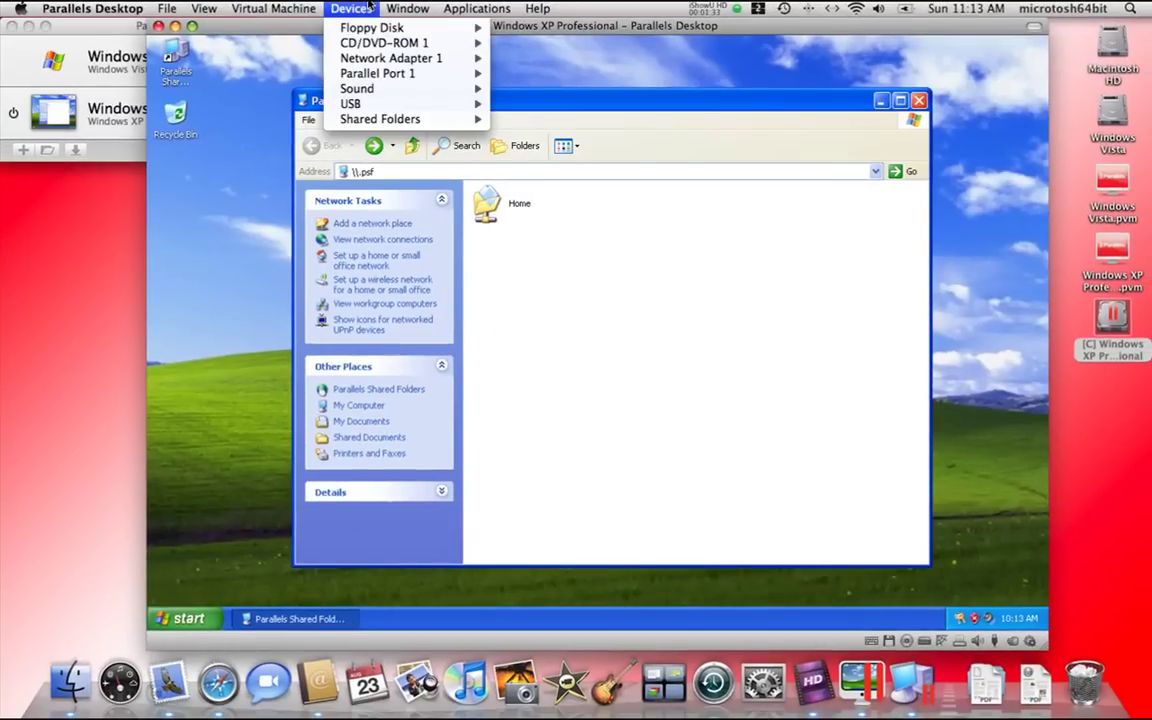
pyautogui.moveTo(378, 60)
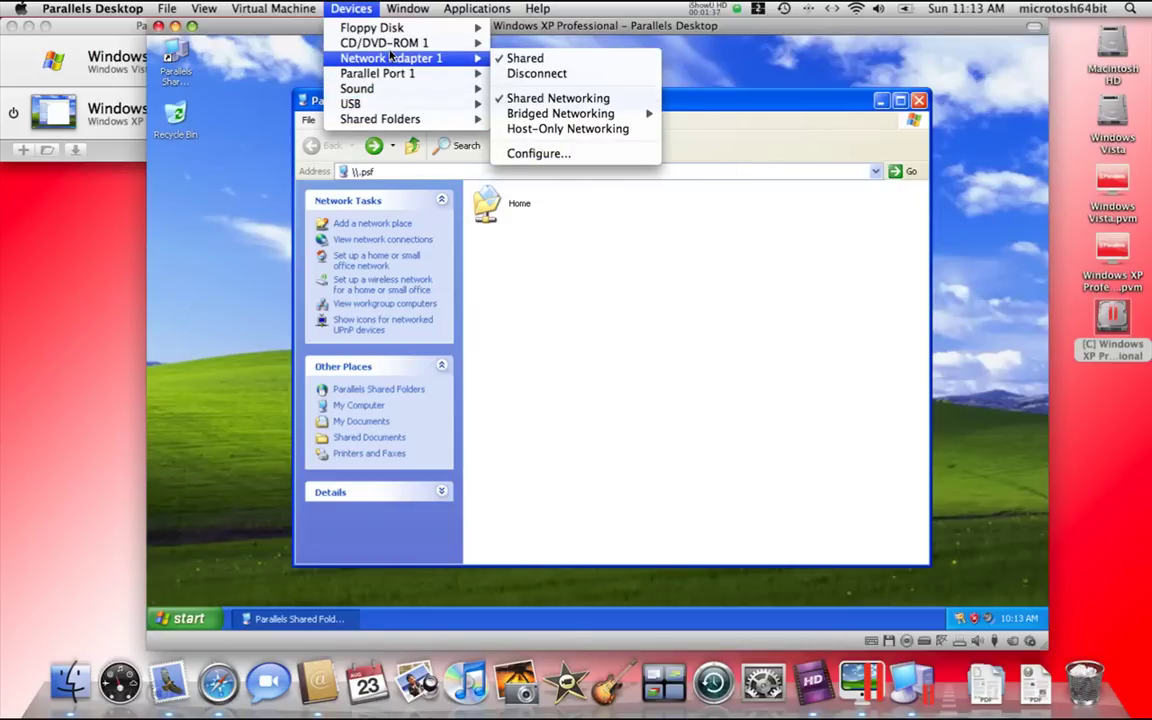
pyautogui.moveTo(379, 25)
pyautogui.moveTo(245, 5)
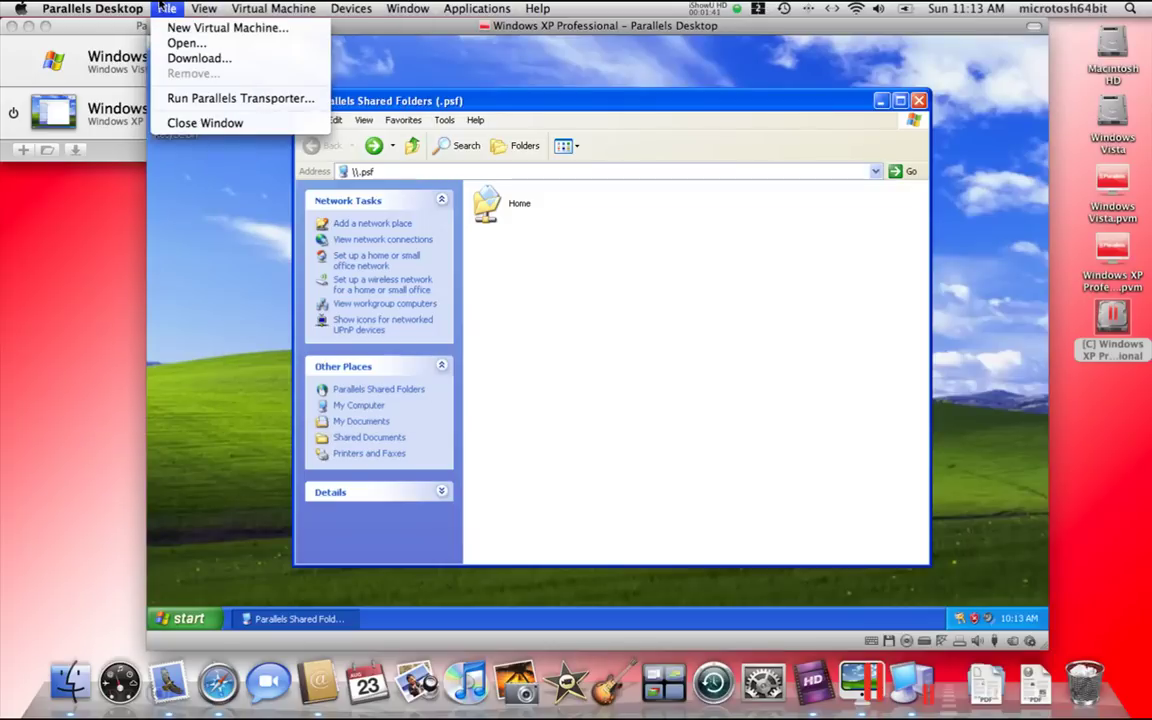
pyautogui.moveTo(160, 7)
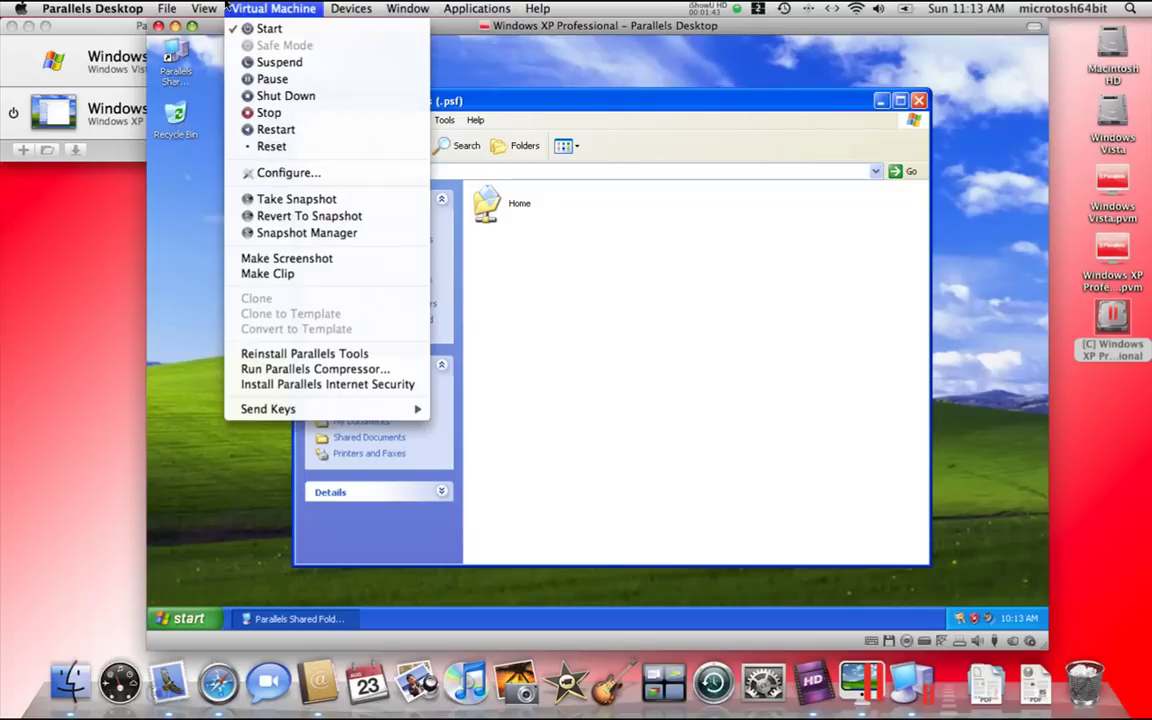
pyautogui.moveTo(113, 8)
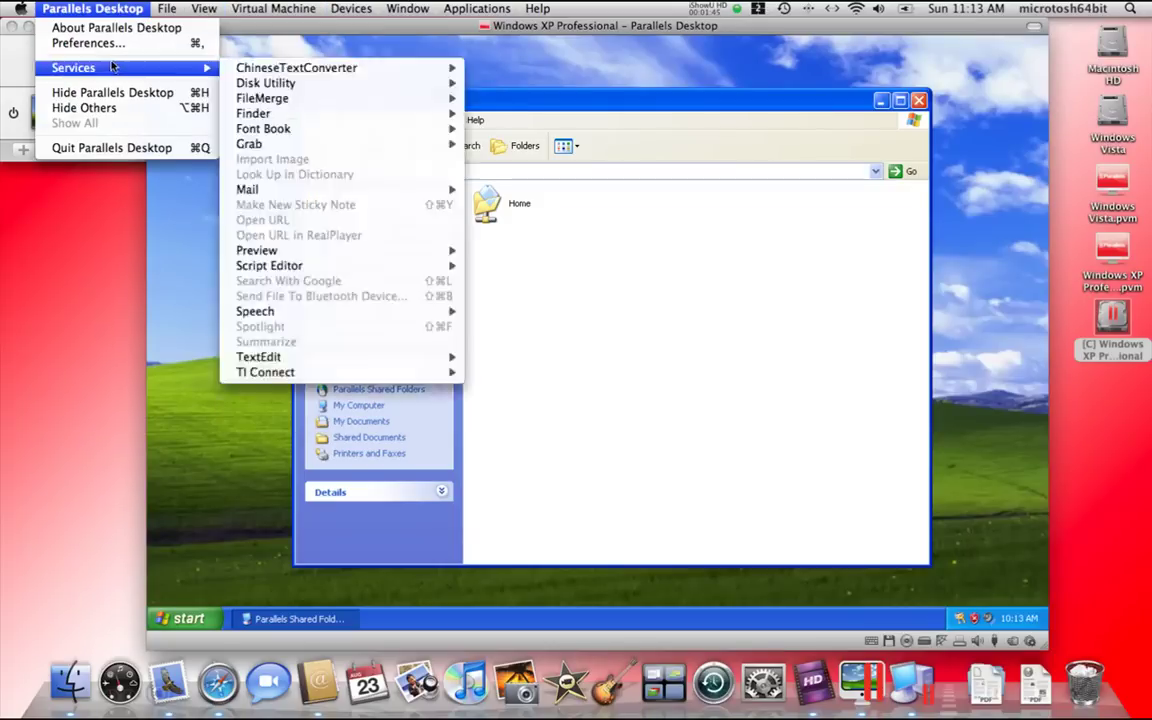
# Step: Open the configuration of the Windows XP Professional virtual machine and show its Shared Folders settings
pyautogui.click(13, 130)
pyautogui.rightClick(75, 127)
pyautogui.click(113, 191)
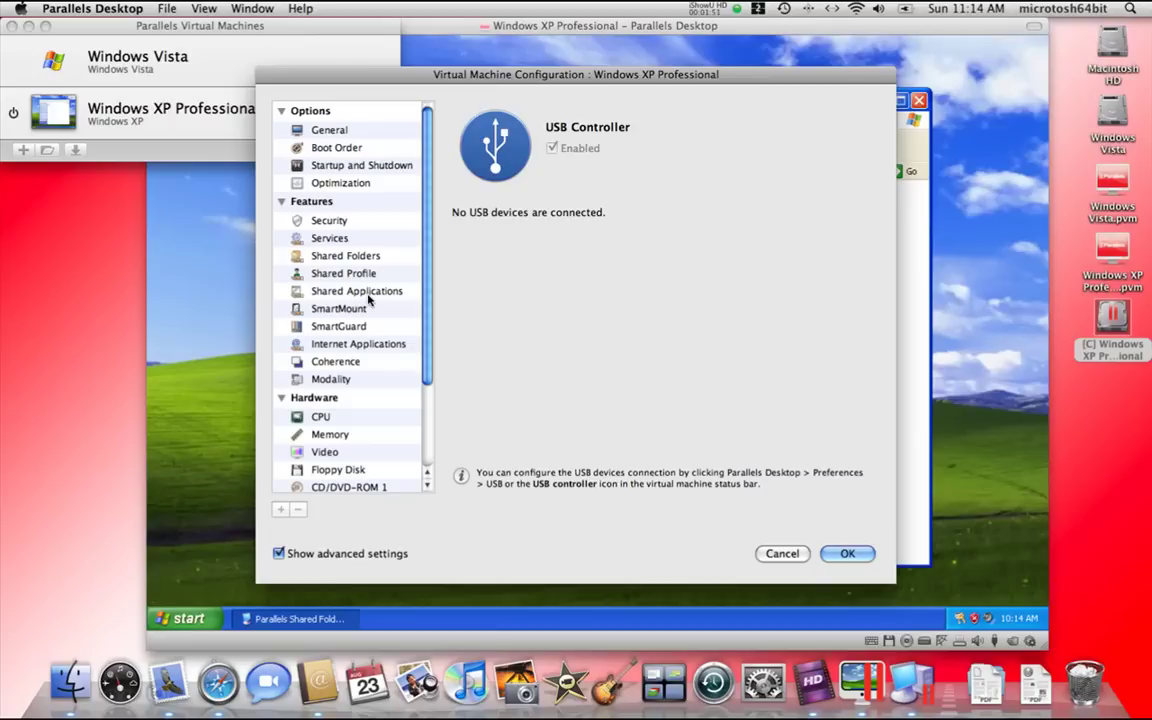
pyautogui.click(367, 292)
pyautogui.click(377, 257)
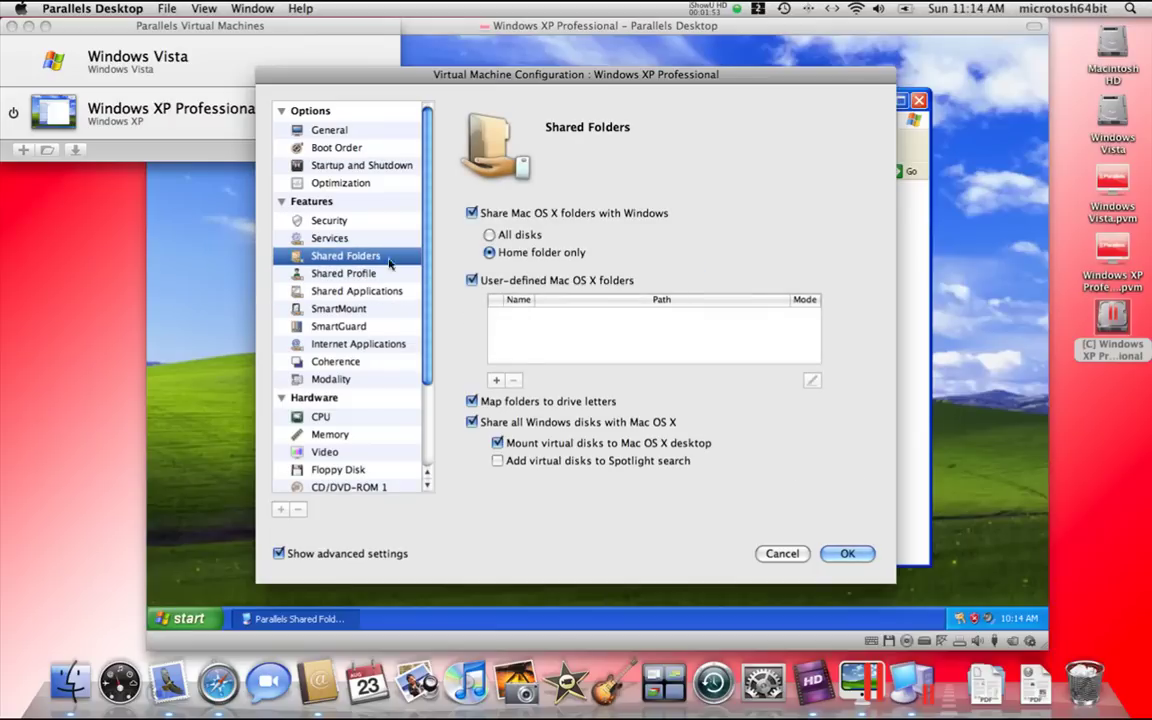
# Step: Add the ISO FILES volume (/Volumes/ISO FILES) as an enabled user-defined Mac OS X shared folder without read-only restriction
pyautogui.click(495, 381)
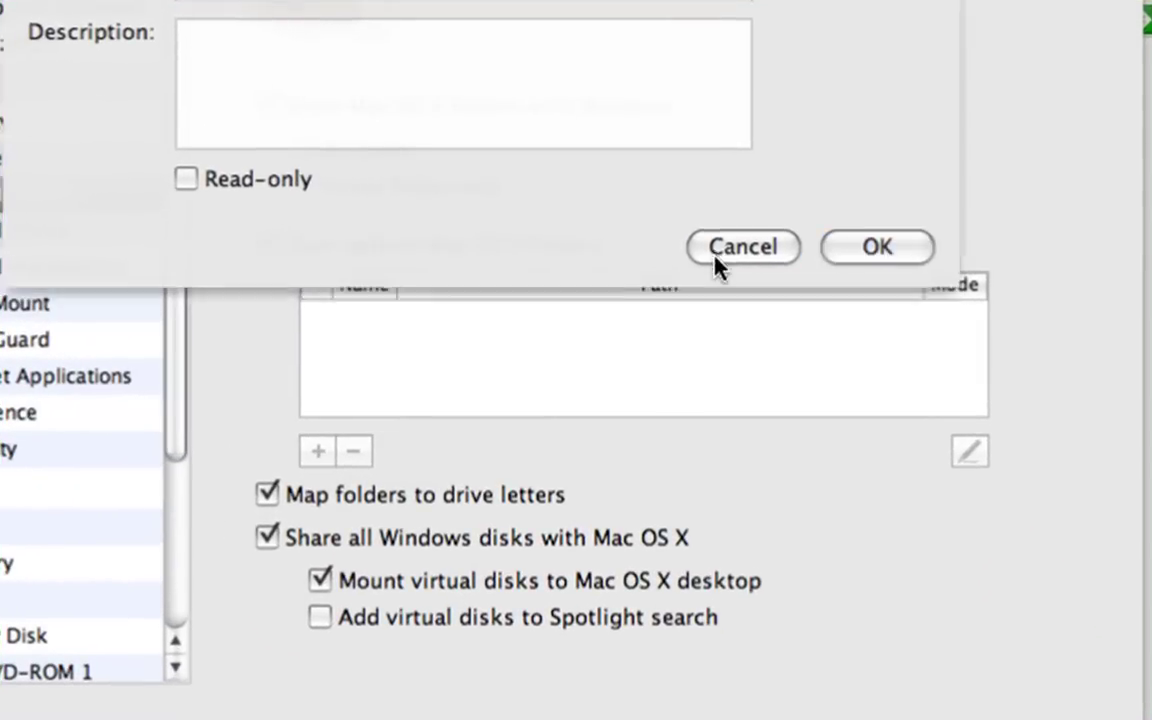
pyautogui.click(722, 252)
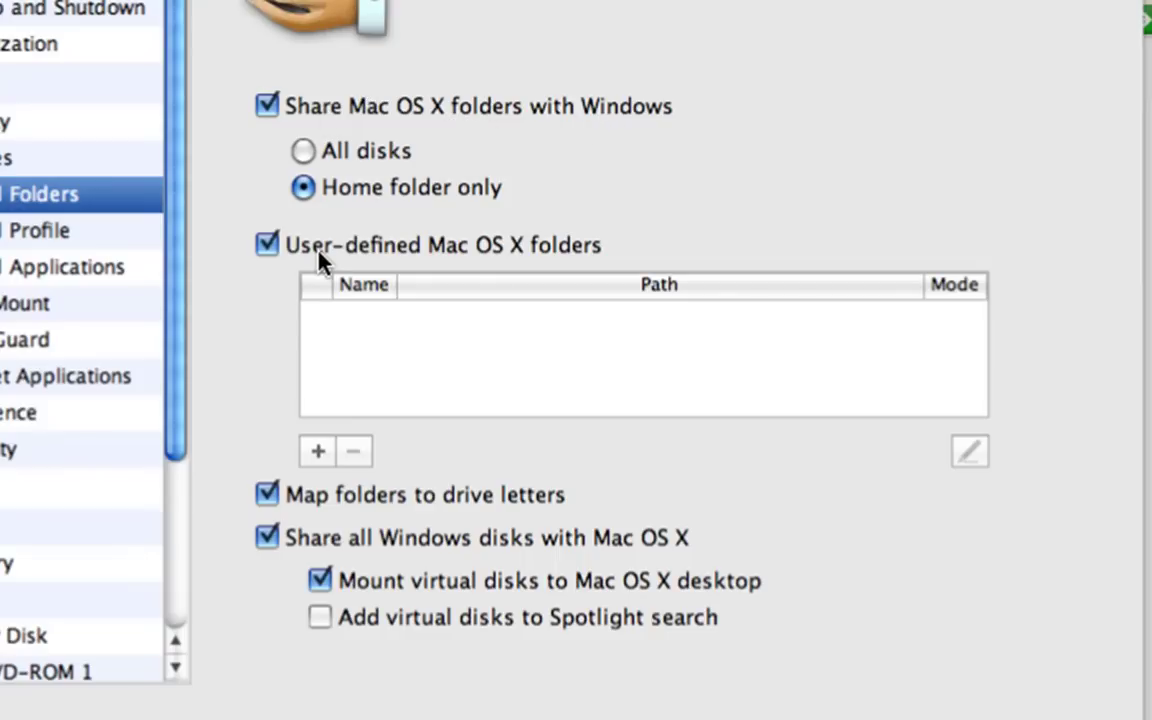
pyautogui.click(312, 452)
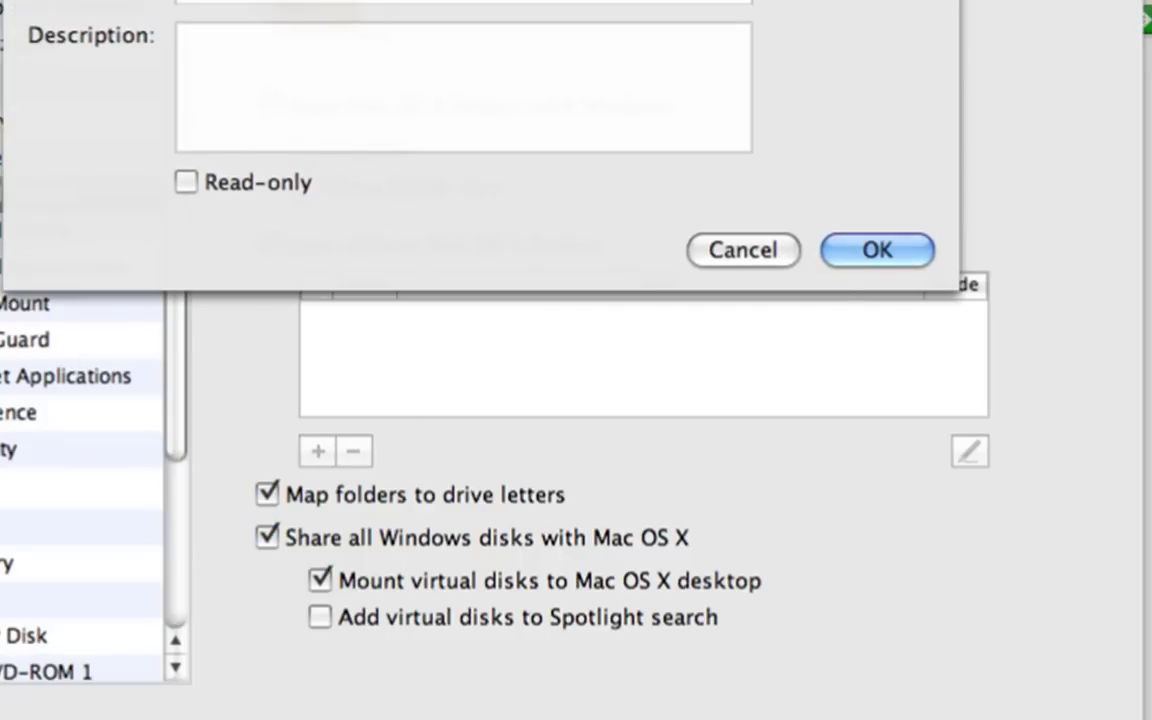
pyautogui.click(606, 2)
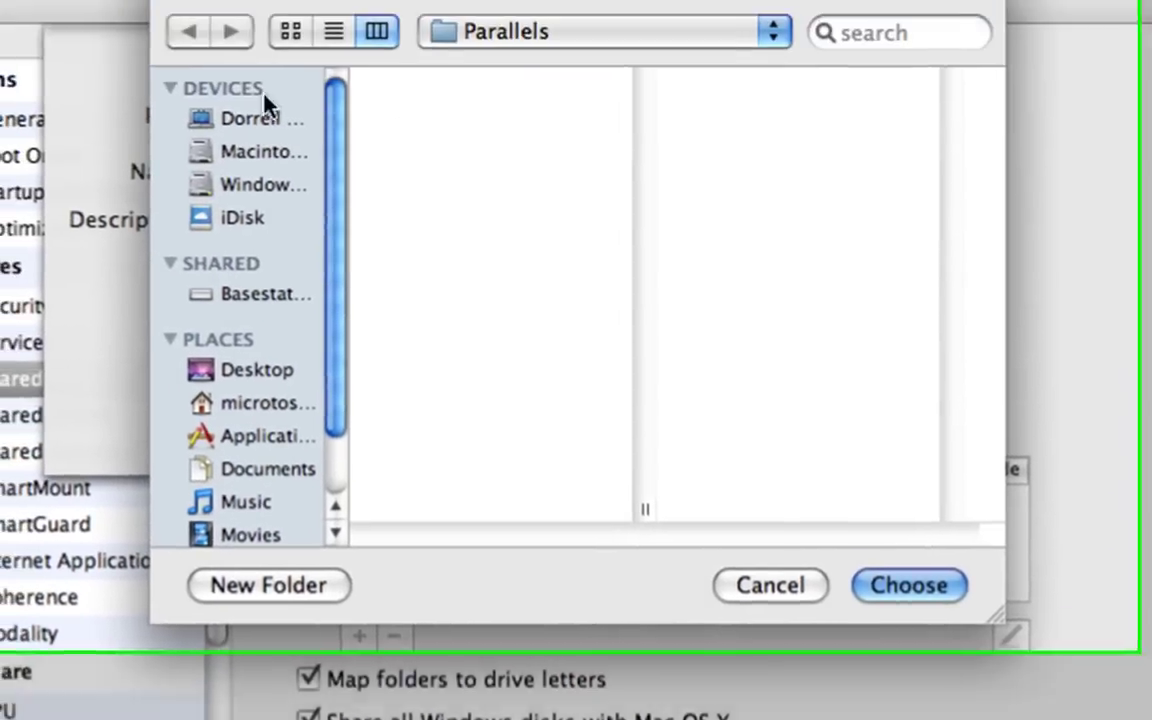
pyautogui.click(240, 130)
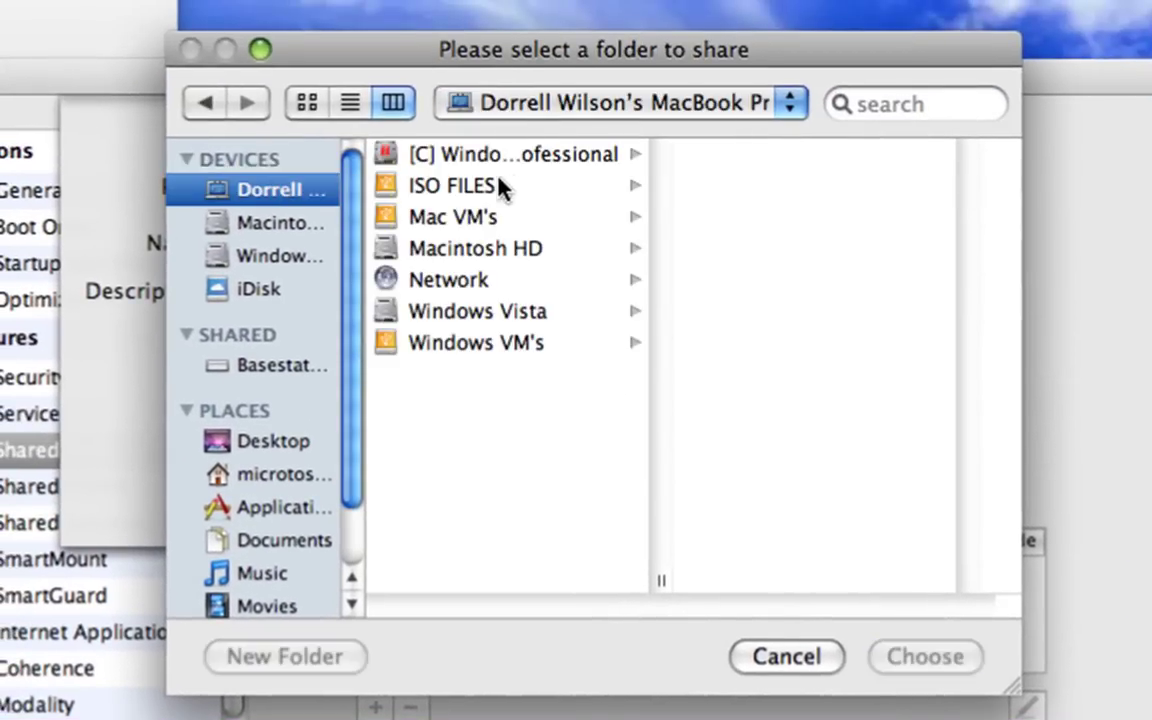
pyautogui.click(459, 190)
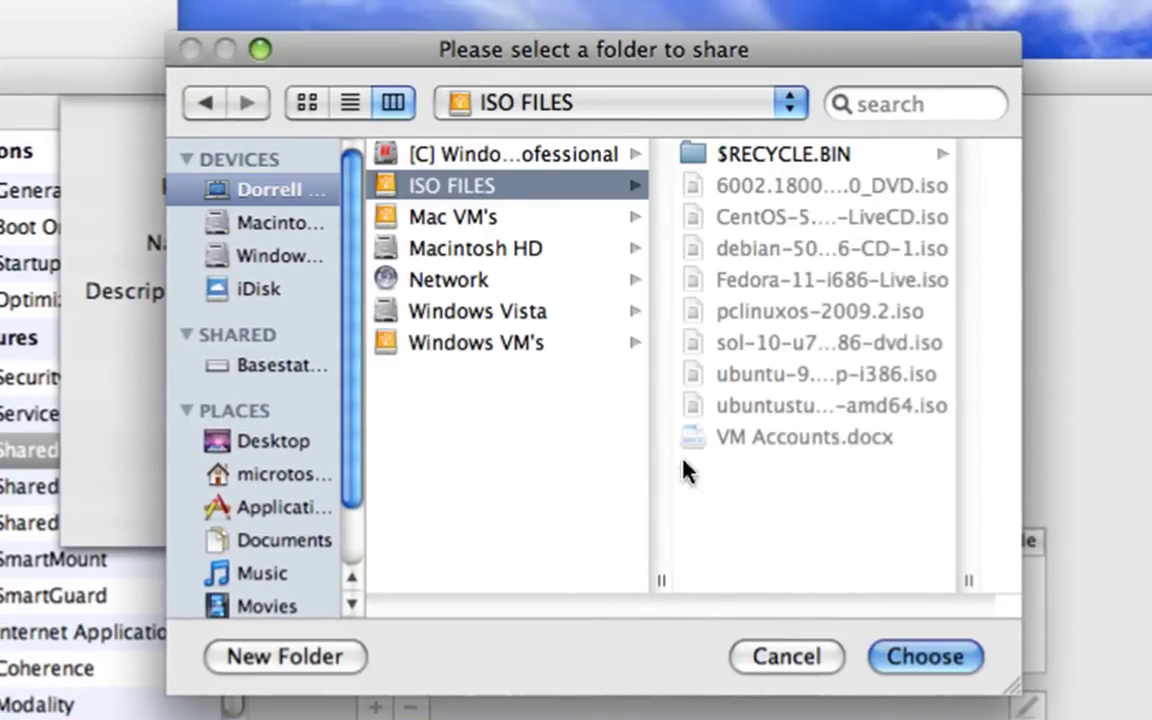
pyautogui.click(870, 655)
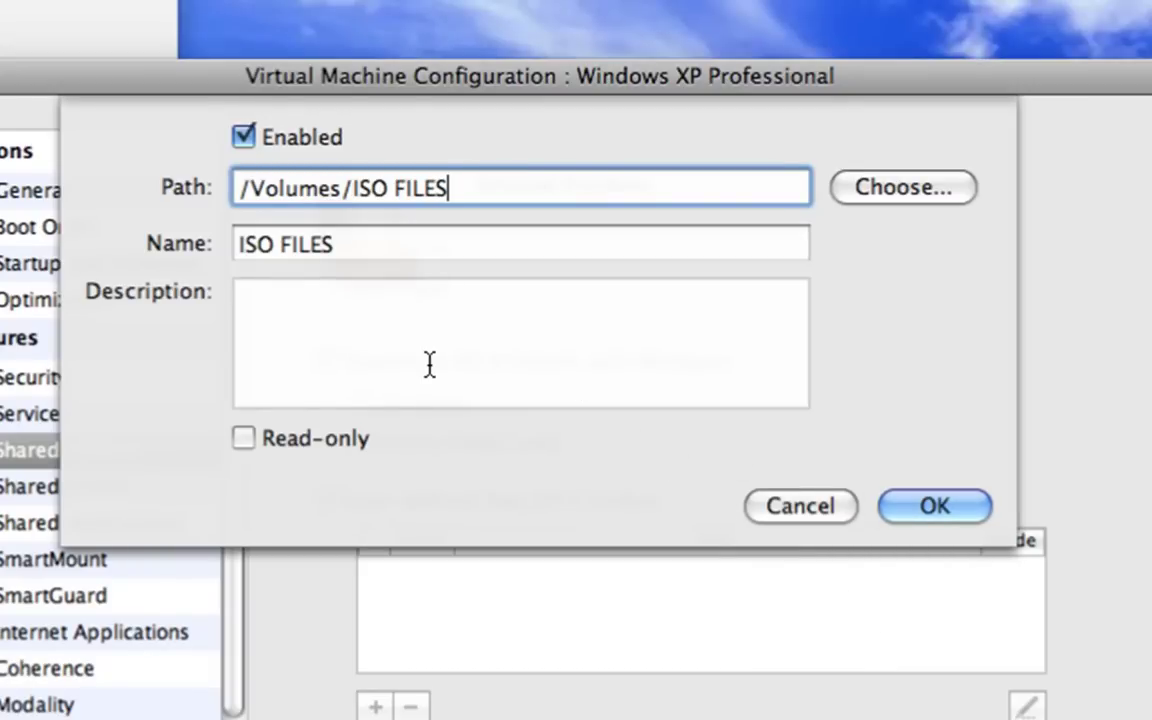
pyautogui.click(935, 506)
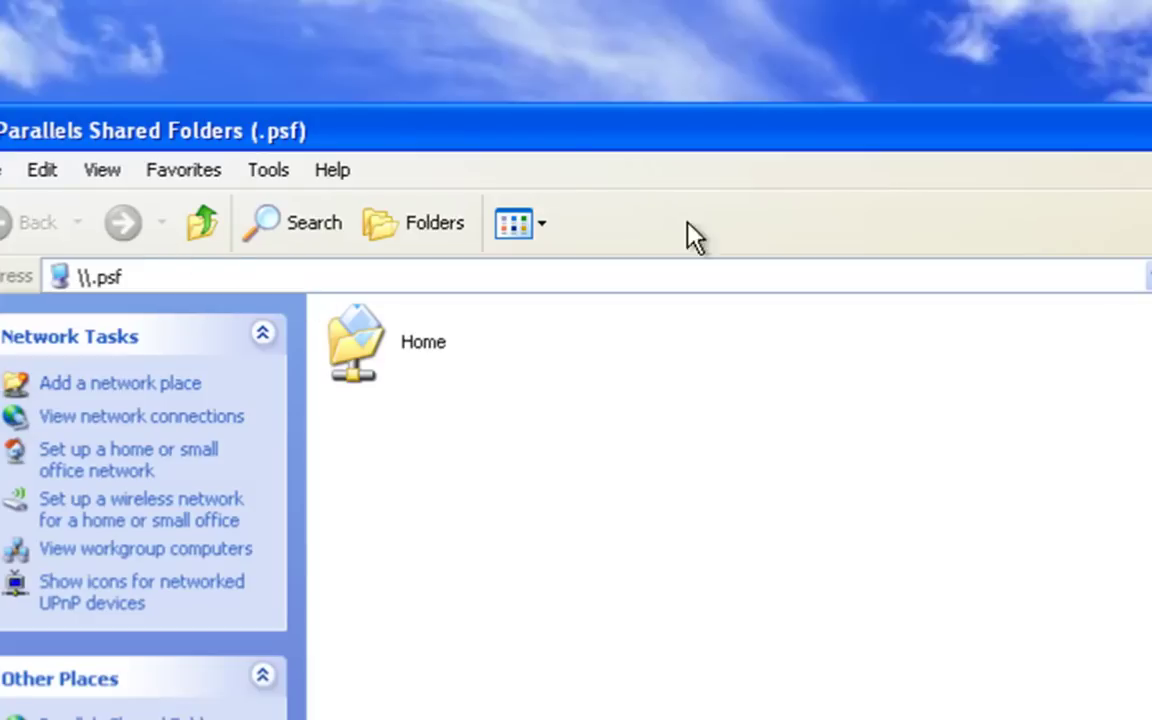
# Step: Open My Computer in Windows XP and examine the network drives mapped from the Mac's shared folders, including ISO FILES (Y:)
pyautogui.press('super')
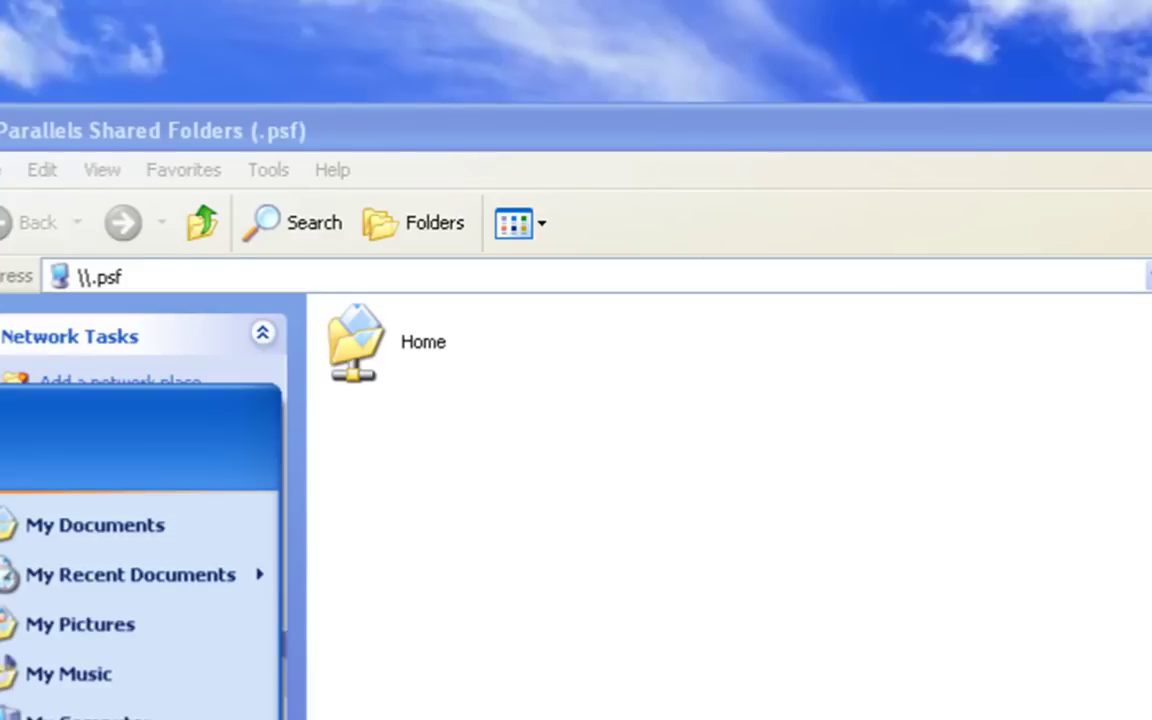
pyautogui.click(50, 712)
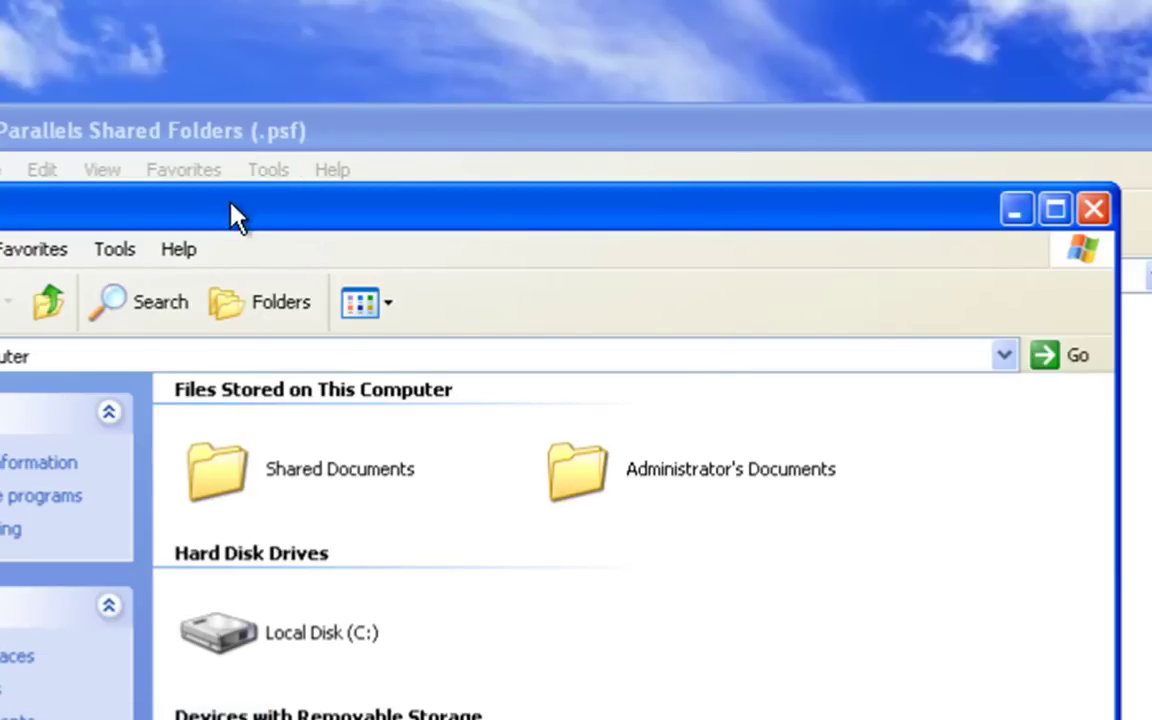
pyautogui.moveTo(231, 218); pyautogui.dragTo(380, 124)
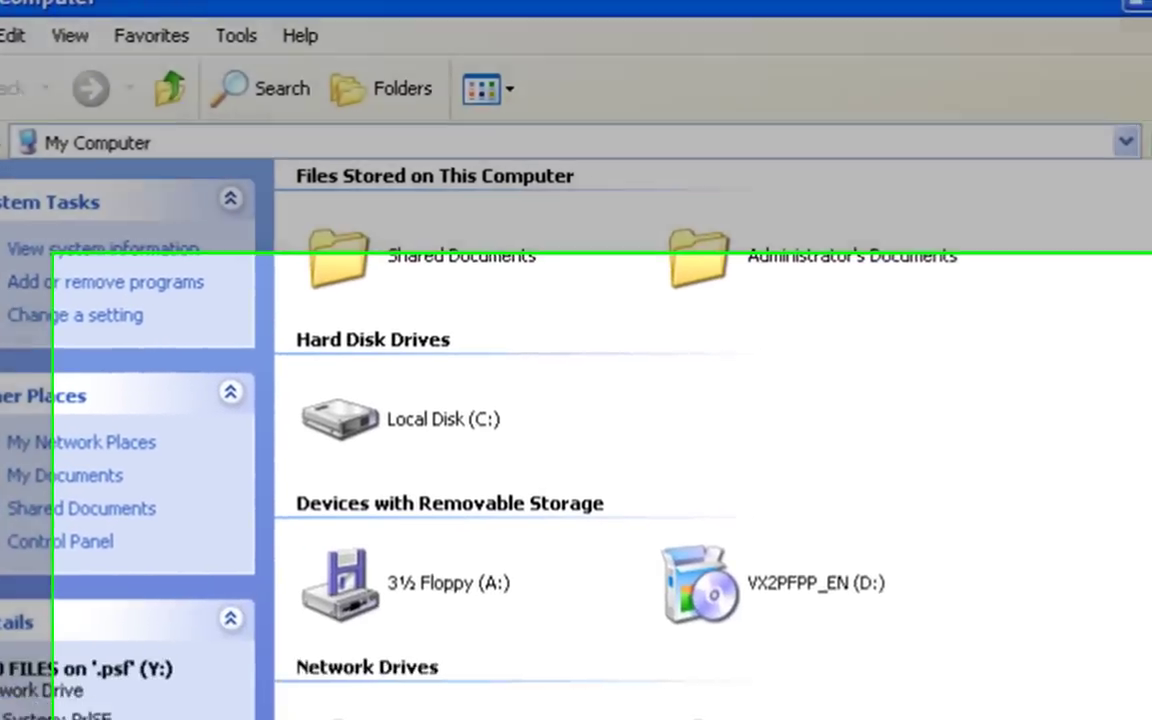
pyautogui.click(358, 588)
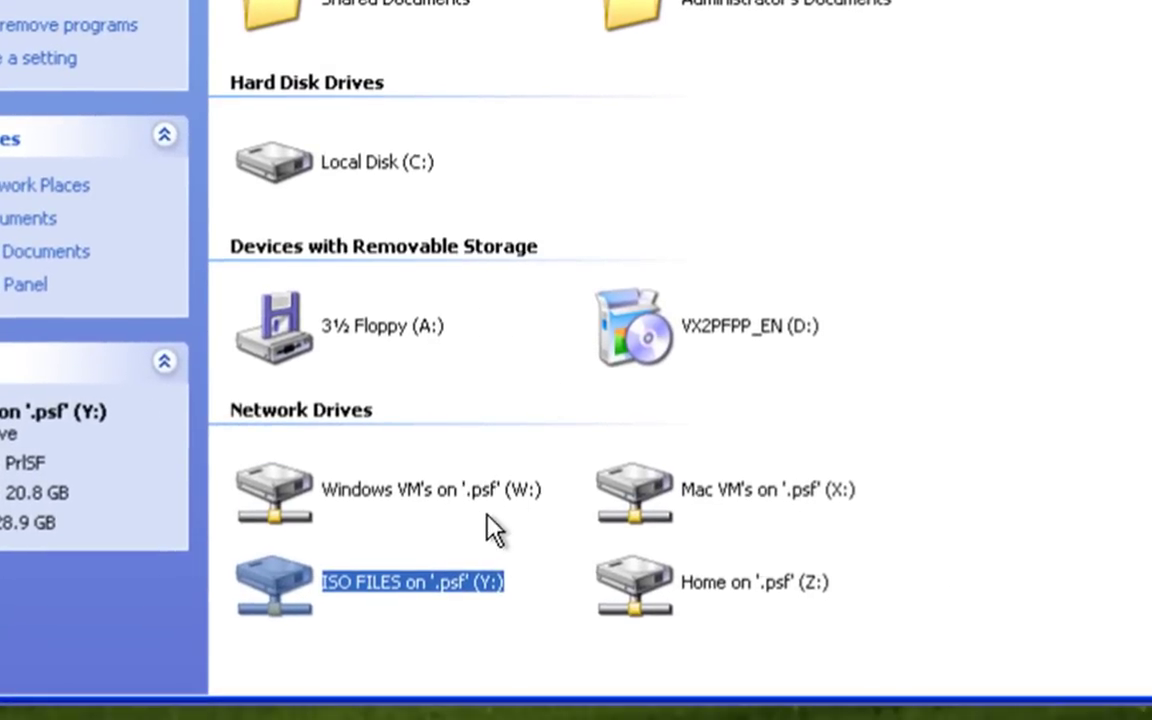
pyautogui.press('Up')
pyautogui.click(532, 550)
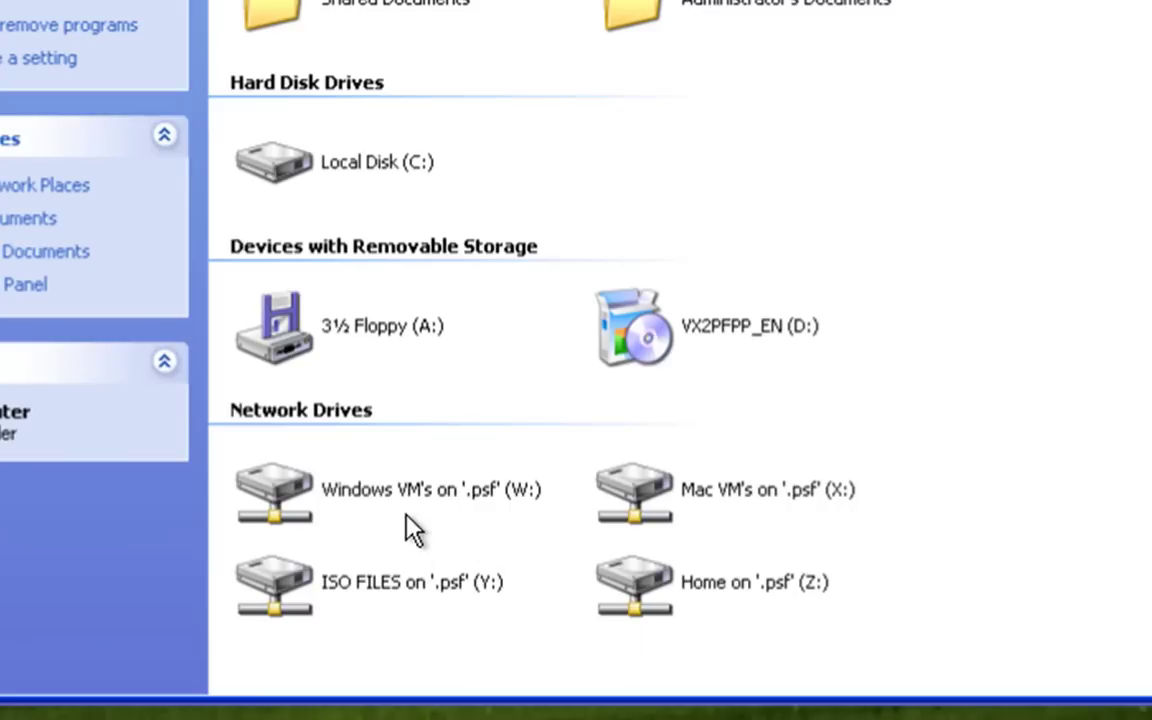
pyautogui.click(508, 494)
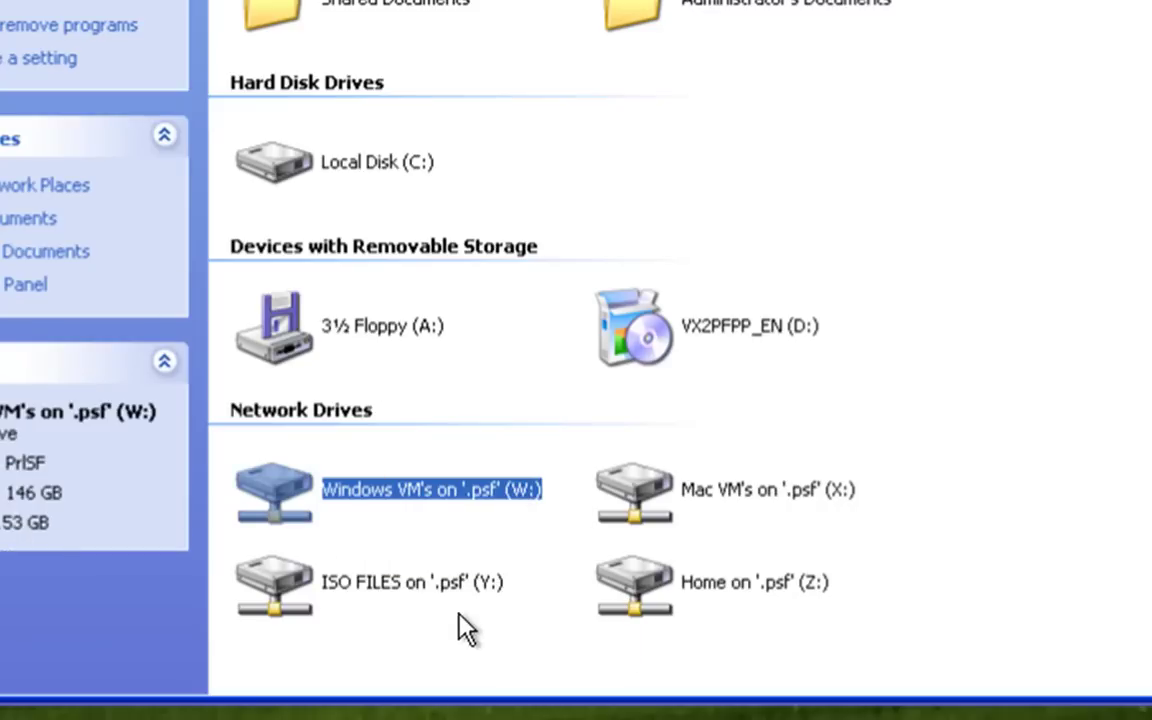
pyautogui.click(334, 580)
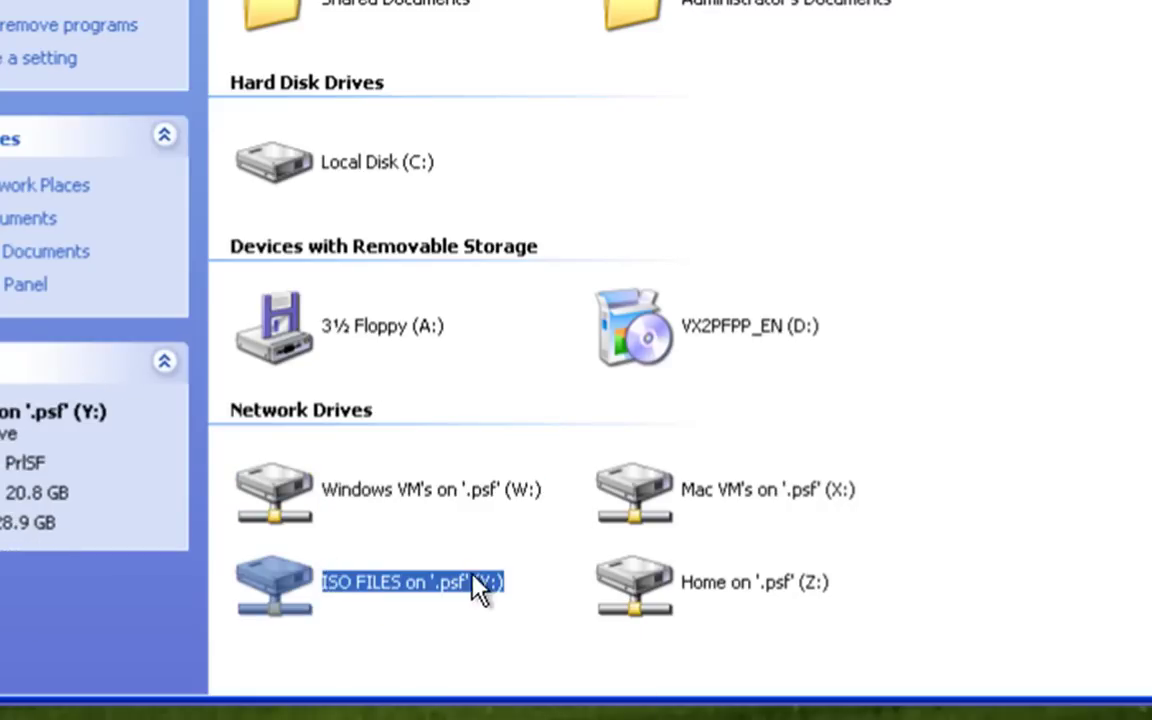
# Step: Look inside the ISO FILES (Y:), Mac VM's (X:) and Windows VM's (W:) network drives, returning to My Computer after each one
pyautogui.doubleClick(329, 585)
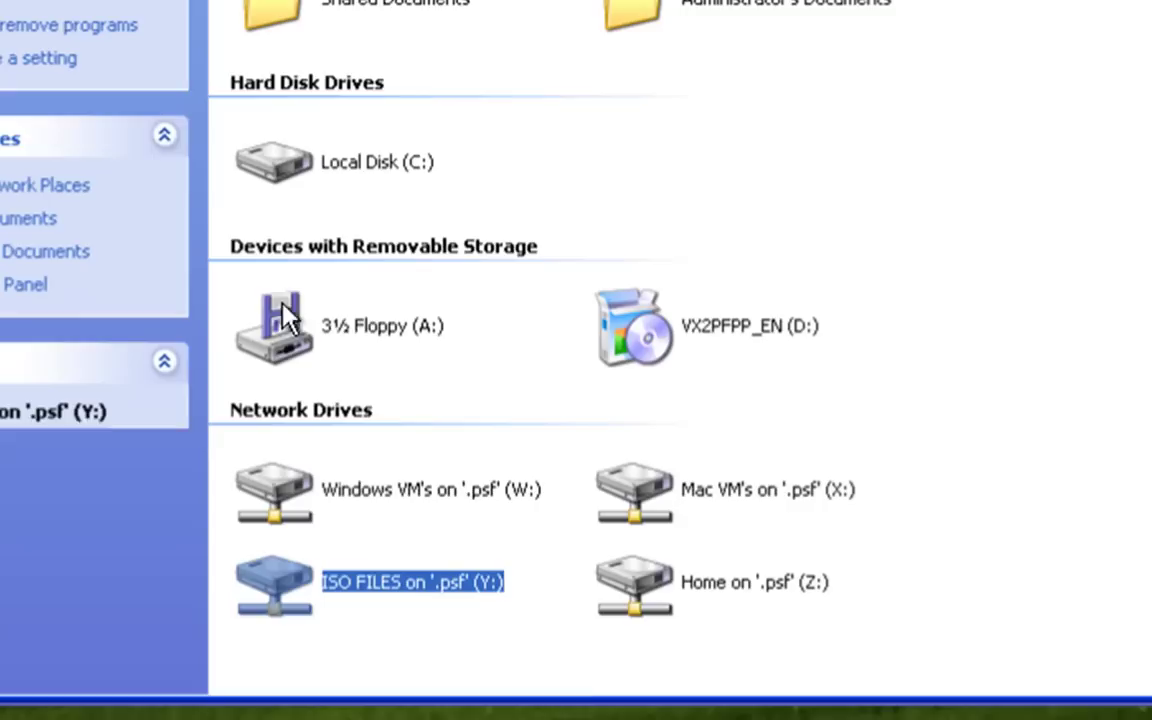
pyautogui.click(656, 572)
pyautogui.click(700, 497)
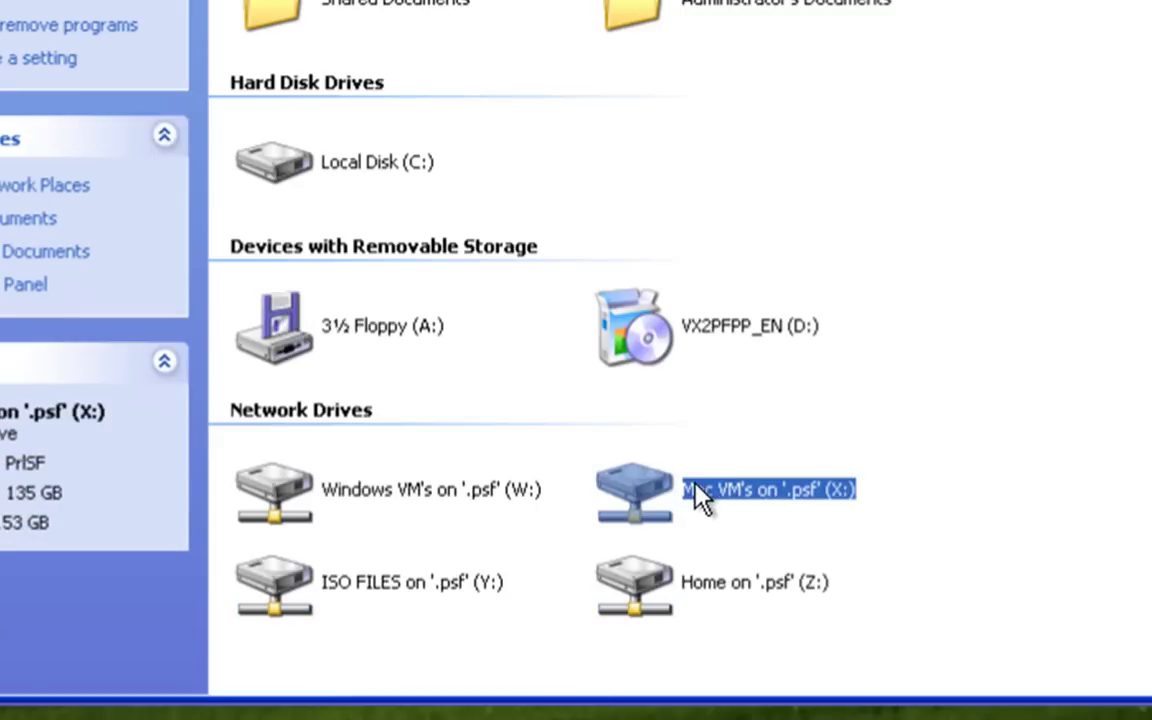
pyautogui.doubleClick(640, 510)
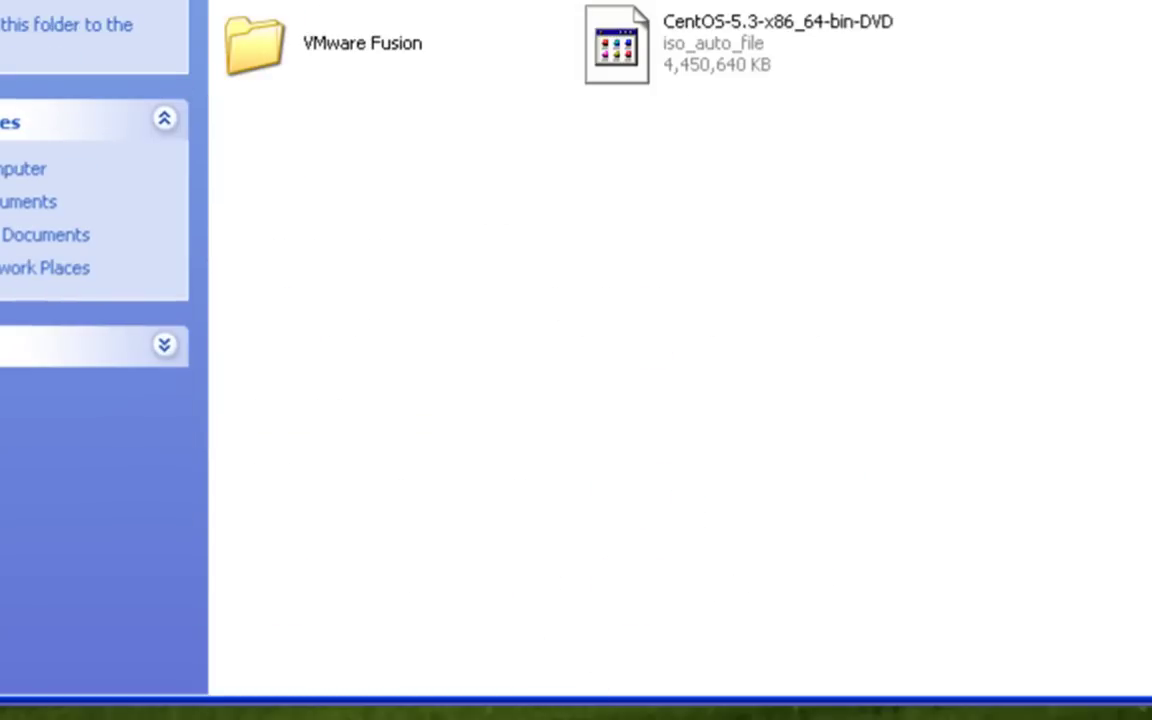
pyautogui.press('BackSpace')
pyautogui.doubleClick(404, 496)
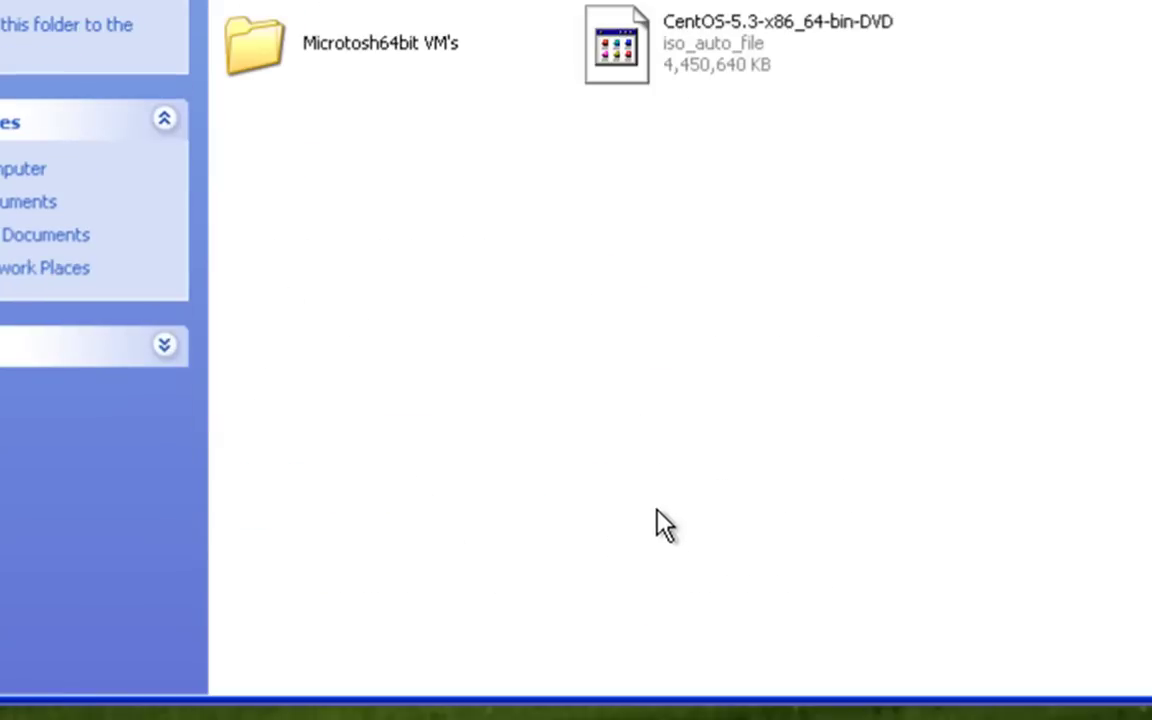
pyautogui.press('BackSpace')
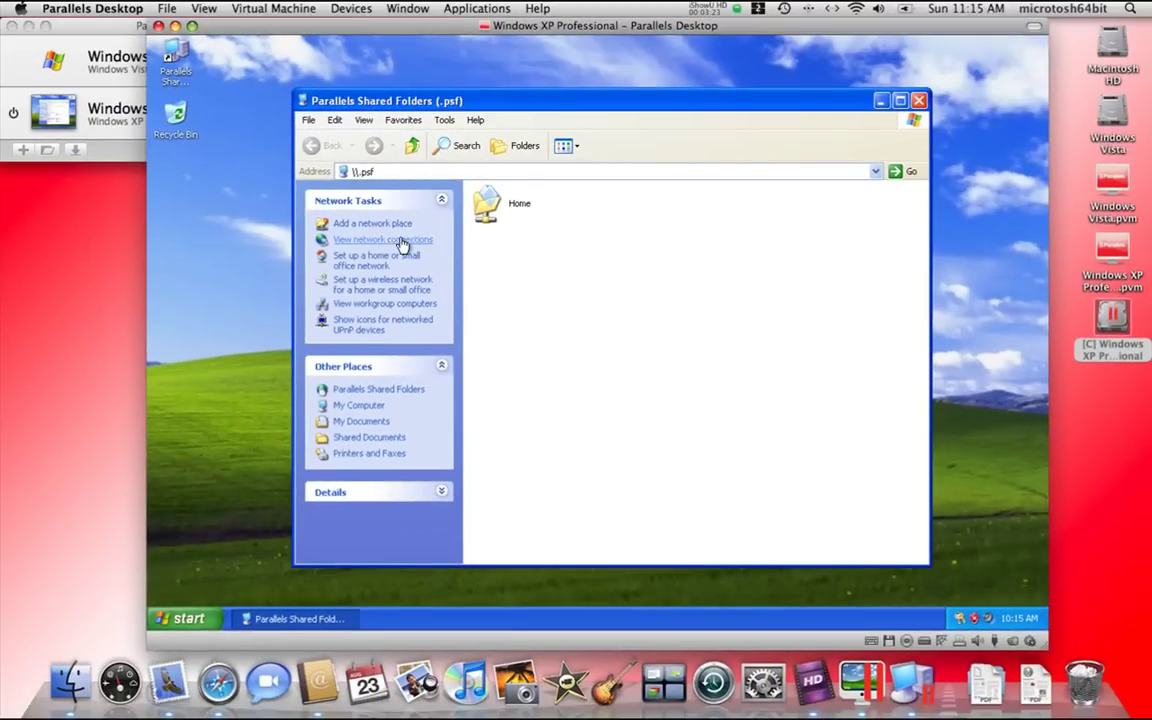
# Step: Close the Parallels Shared Folders window in Windows XP and create a new folder on the Mac desktop
pyautogui.click(918, 100)
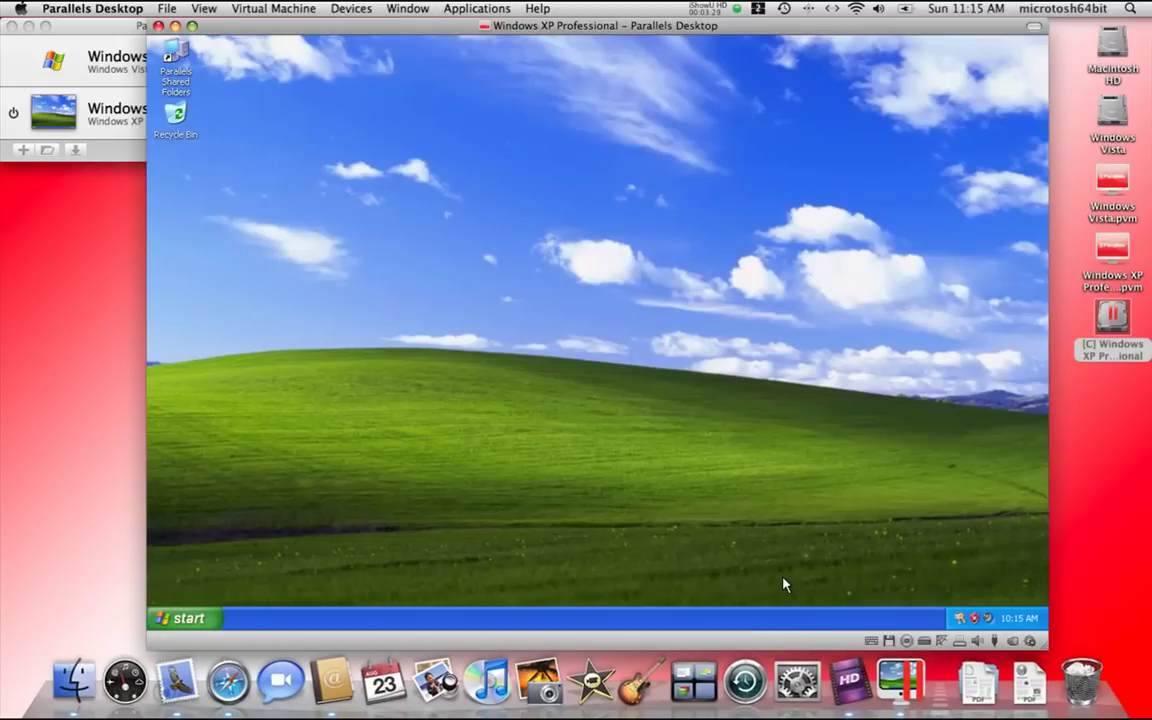
pyautogui.click(1075, 512)
pyautogui.rightClick(1075, 512)
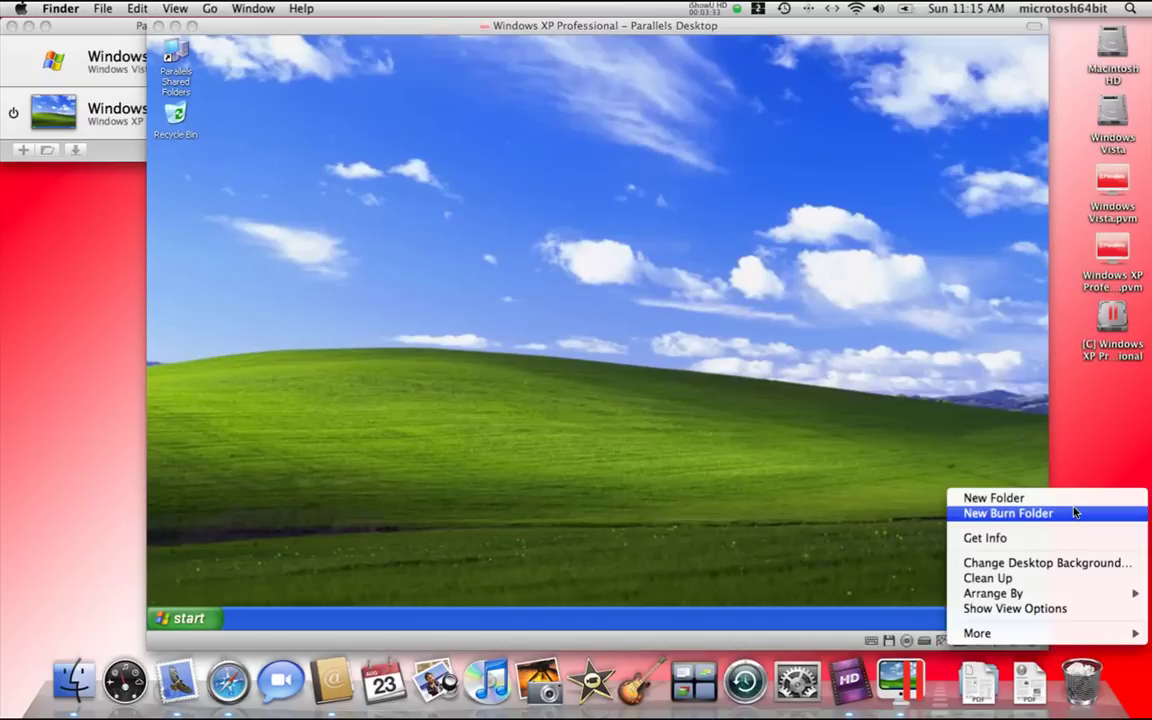
pyautogui.click(1078, 497)
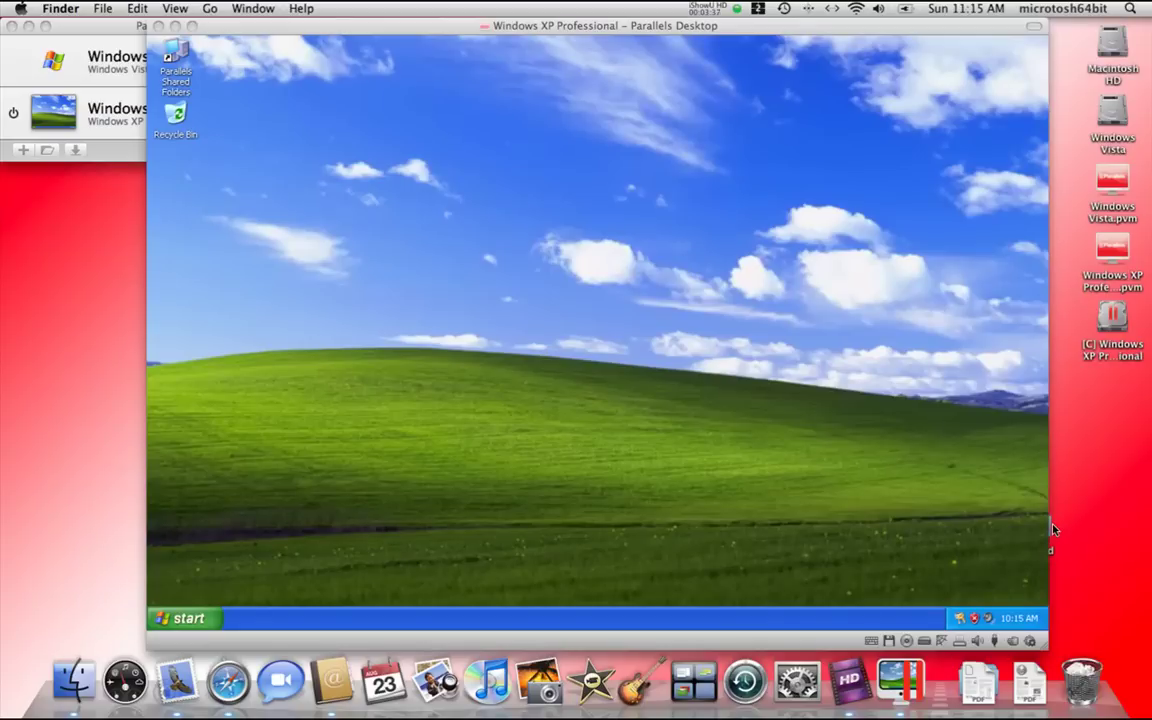
# Step: Copy the untitled folder from the Mac desktop onto the Windows XP desktop and move the Mac original to the Trash
pyautogui.moveTo(585, 22); pyautogui.dragTo(523, 22)
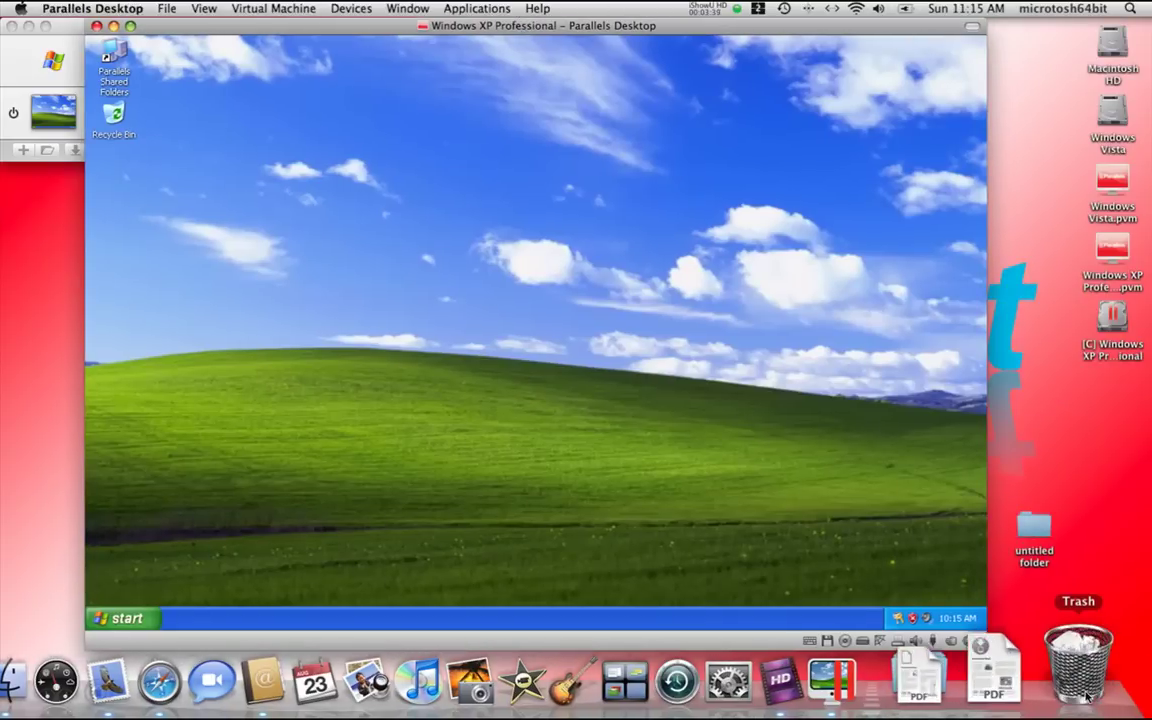
pyautogui.moveTo(738, 420); pyautogui.dragTo(232, 365)
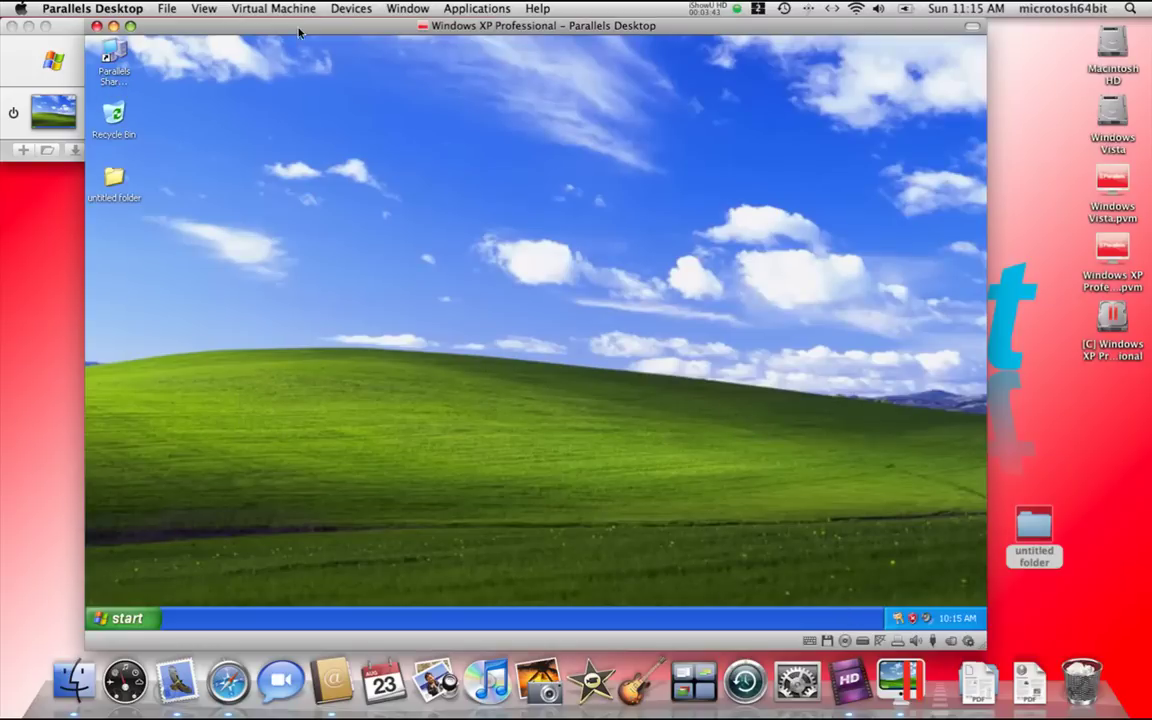
pyautogui.moveTo(300, 30)
pyautogui.mouseDown()
pyautogui.moveTo(385, 28)
pyautogui.moveTo(322, 30)
pyautogui.mouseUp()
pyautogui.rightClick(1025, 535)
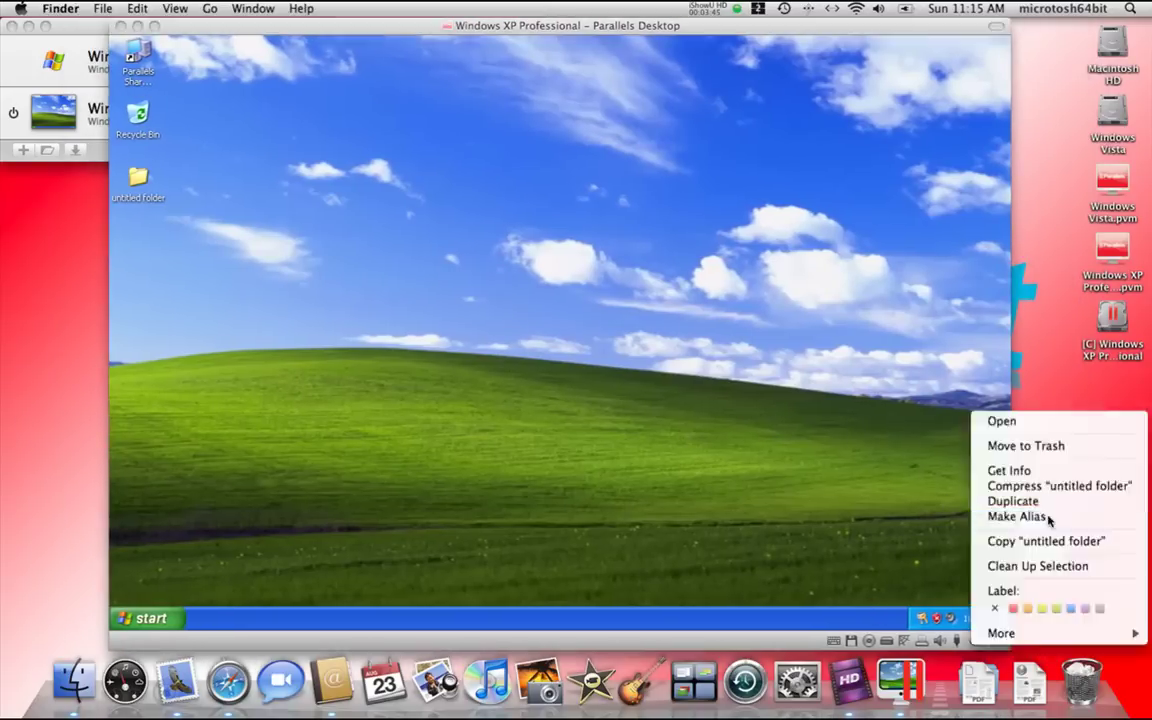
pyautogui.click(1022, 446)
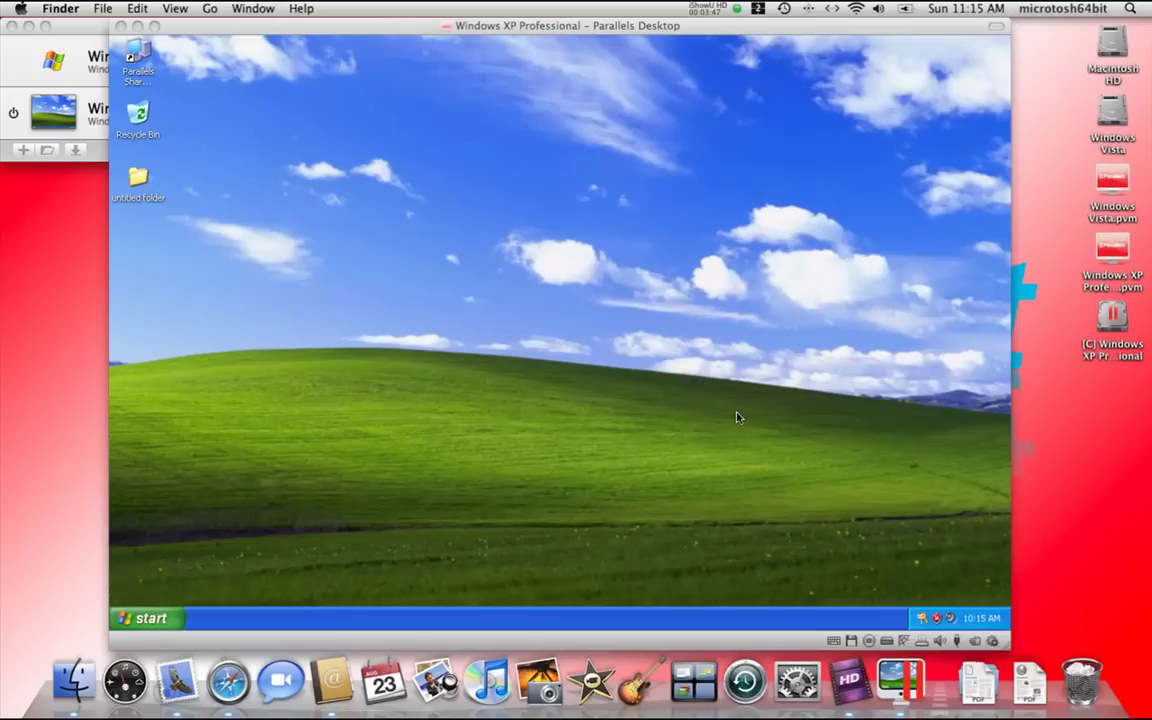
# Step: Open Notepad in Windows XP and create a blank word-processing document in Pages on the Mac
pyautogui.click(167, 618)
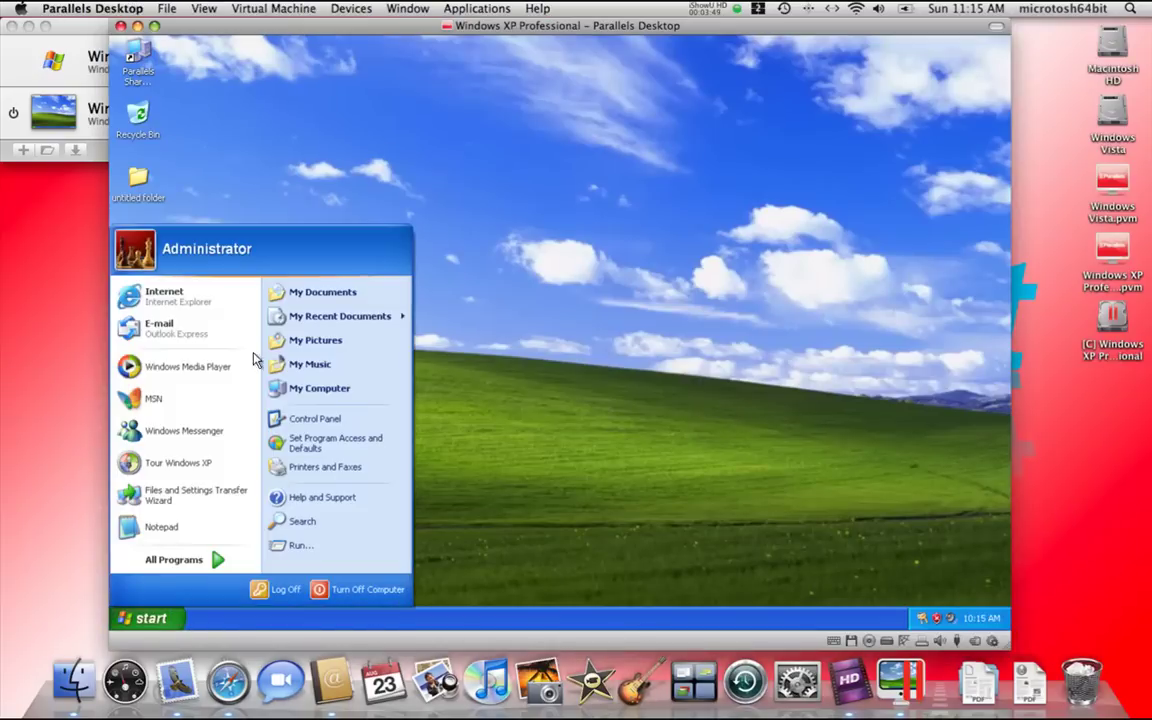
pyautogui.click(210, 521)
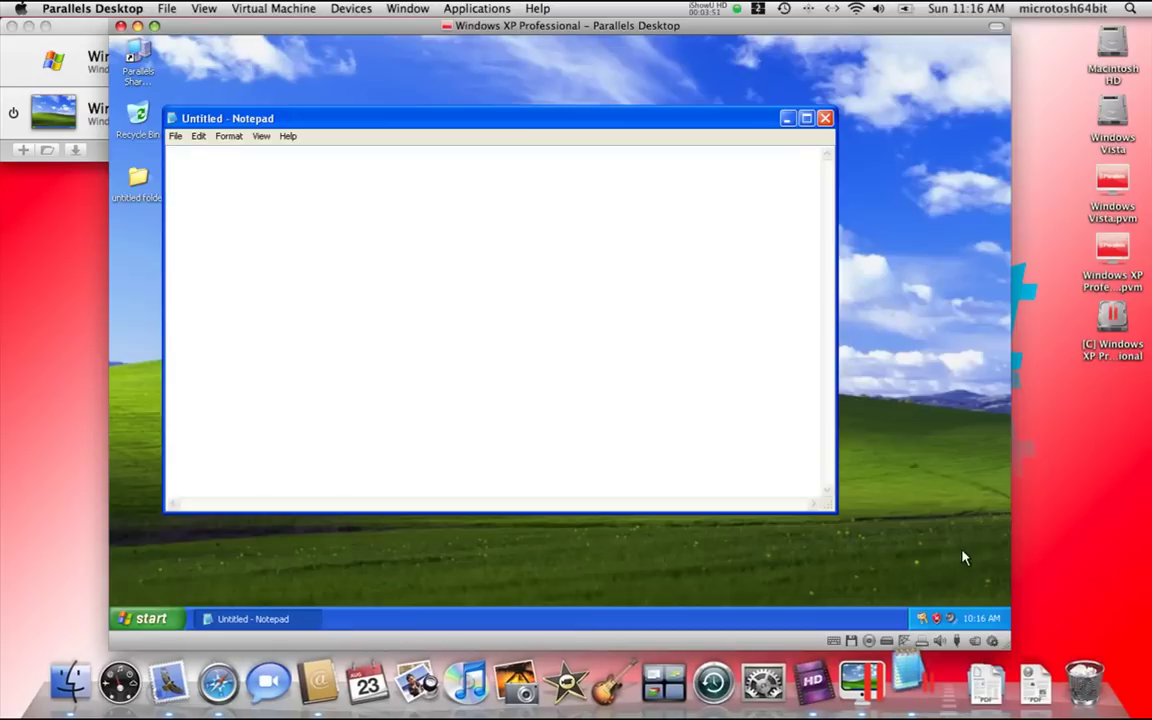
pyautogui.press('super+space')
pyautogui.write('pages')
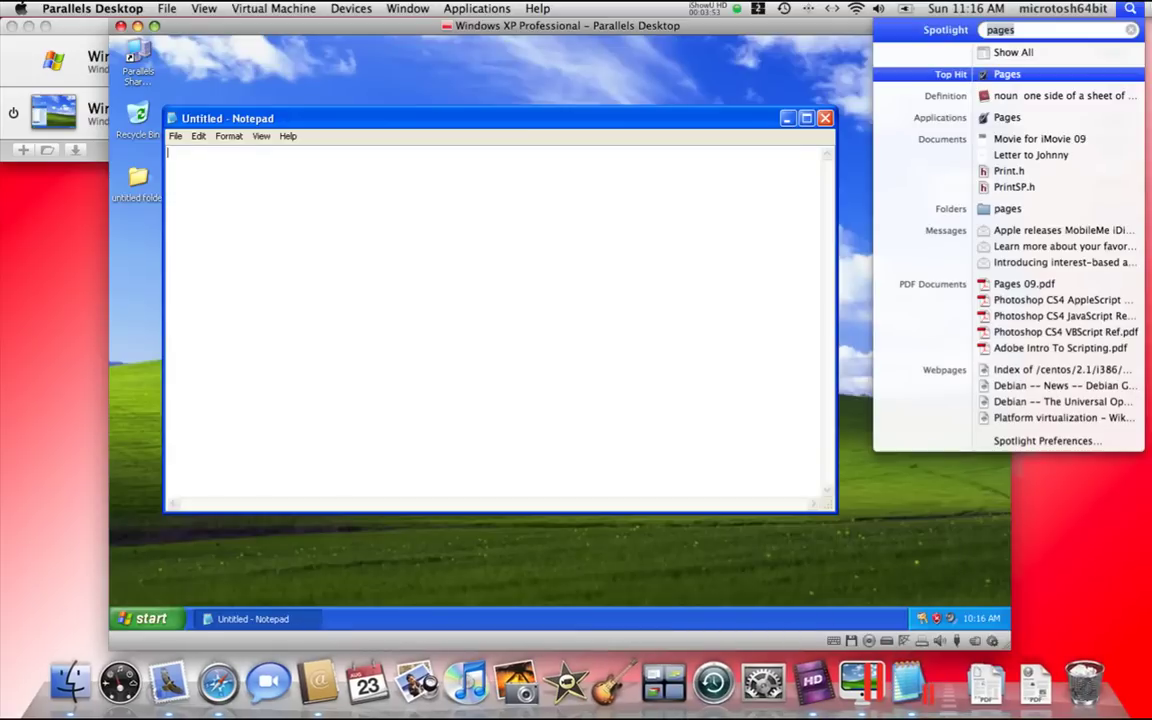
pyautogui.press('Return')
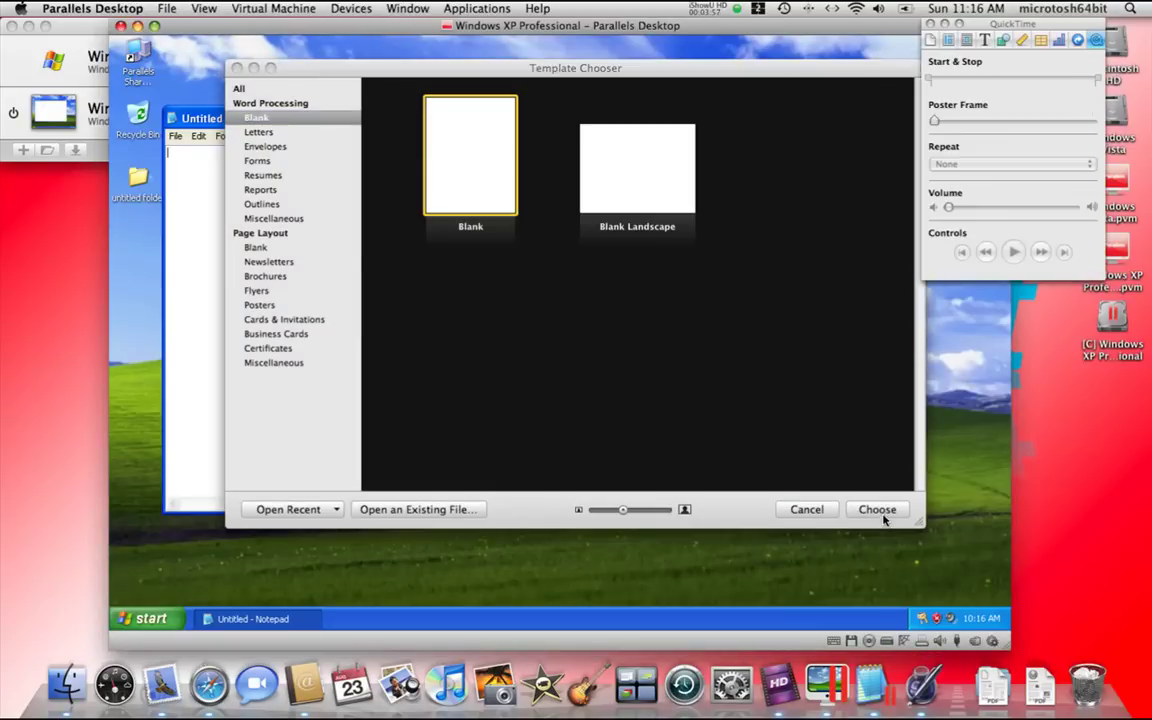
pyautogui.click(884, 515)
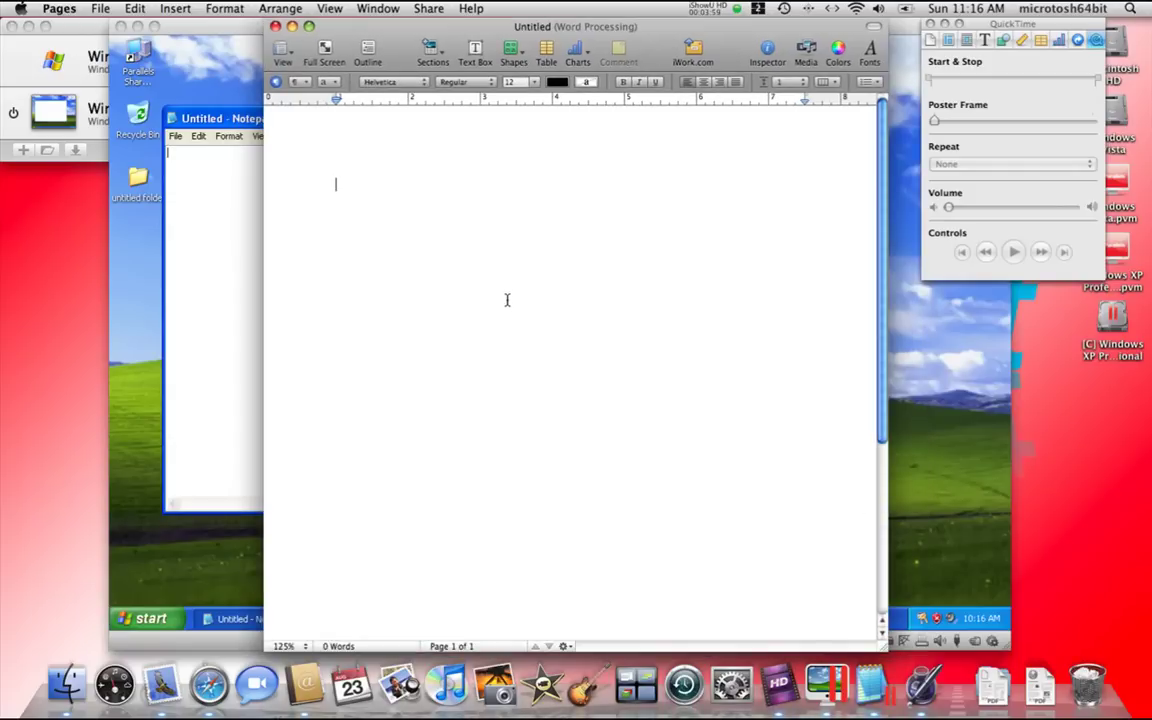
# Step: Write "This is a new text document." in the Pages document and copy the sentence
pyautogui.write('This is a new text document.')
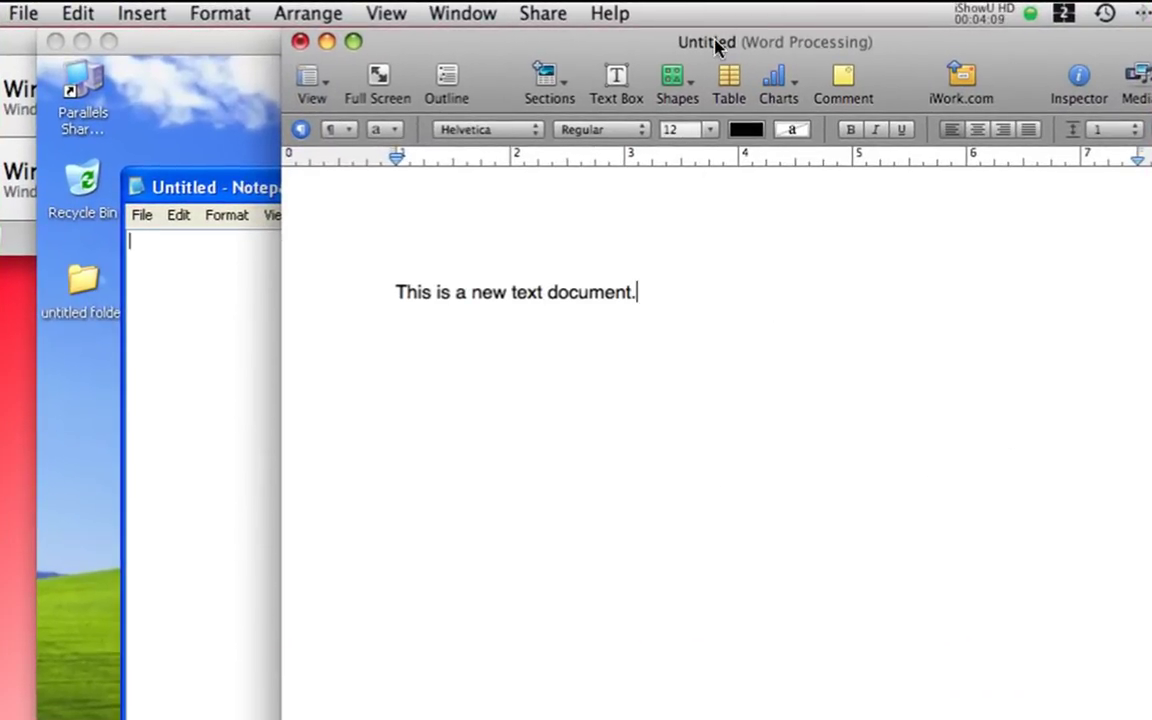
pyautogui.moveTo(717, 44); pyautogui.dragTo(870, 44)
pyautogui.moveTo(792, 293); pyautogui.dragTo(501, 301)
pyautogui.rightClick(614, 293)
pyautogui.click(640, 372)
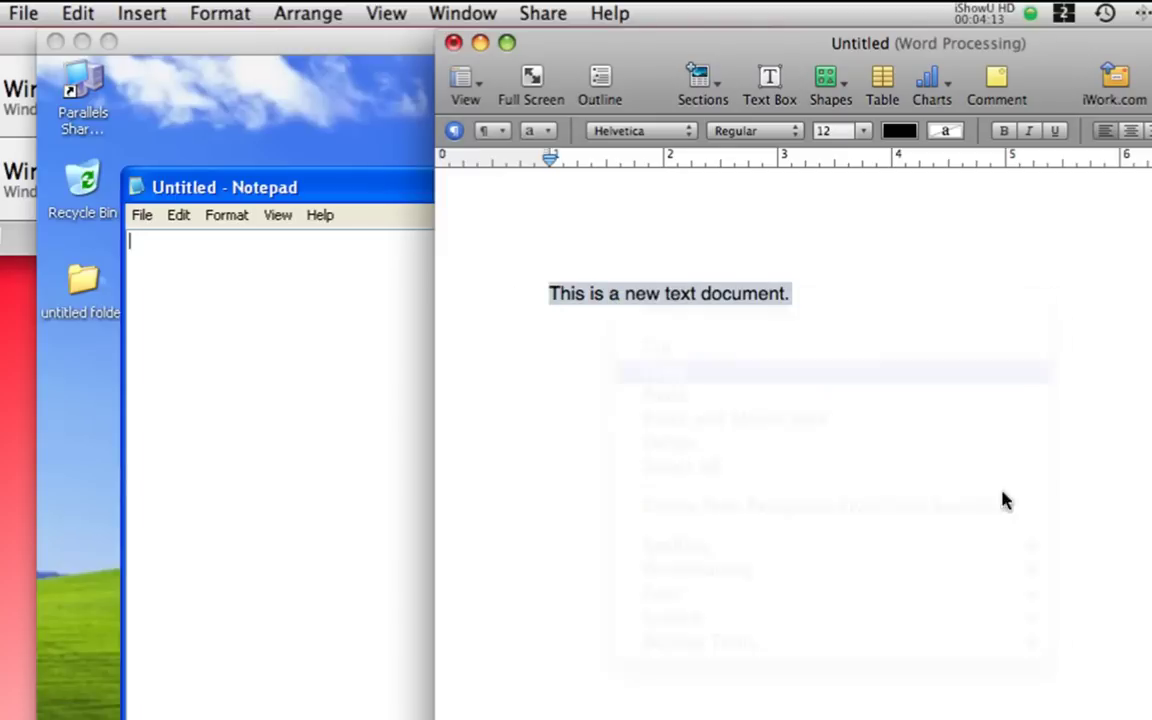
# Step: Switch to the Windows XP virtual machine and paste the copied sentence into the untitled Notepad document
pyautogui.click(383, 370)
pyautogui.rightClick(433, 365)
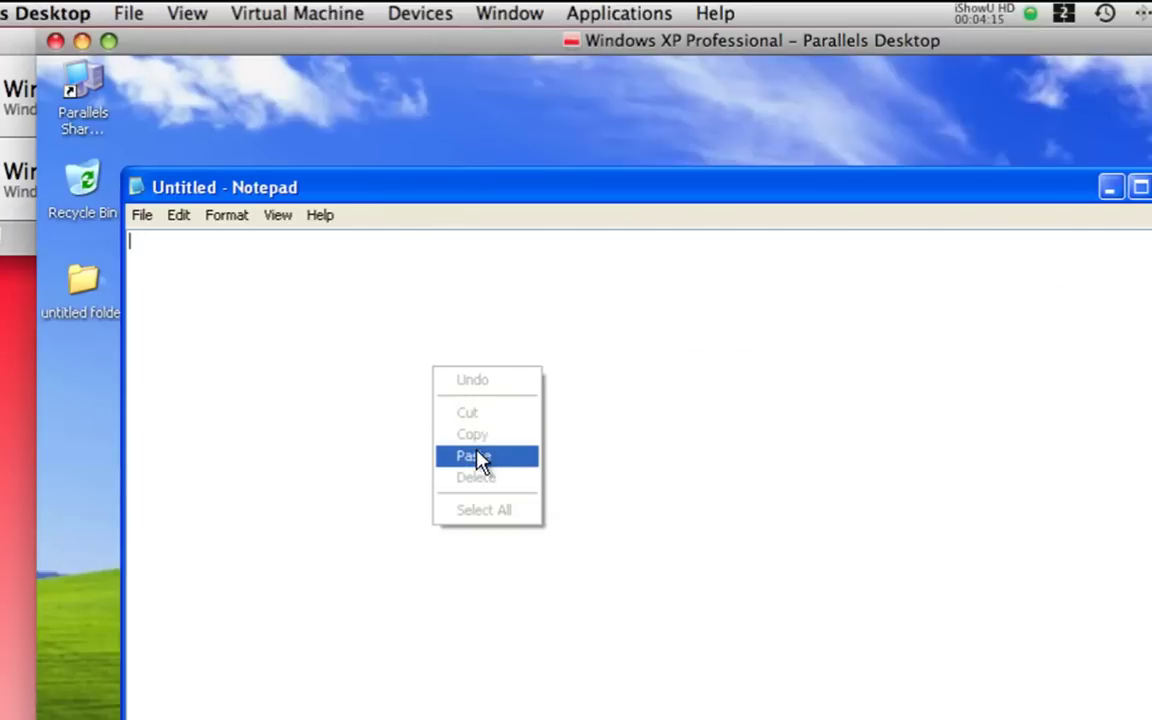
pyautogui.click(478, 462)
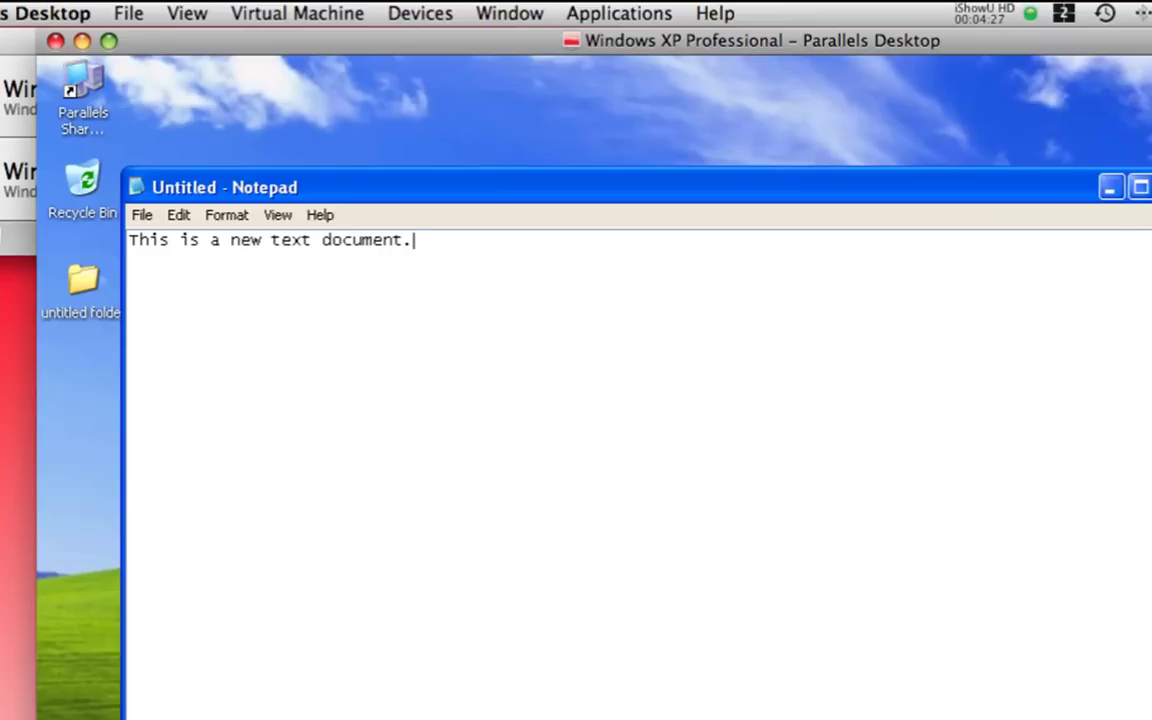
# Step: Copy Microtosh64bit Logo 1.3 (Express).png from the Mac's Pictures folder in Finder onto the Windows XP desktop
pyautogui.press('super+Tab')
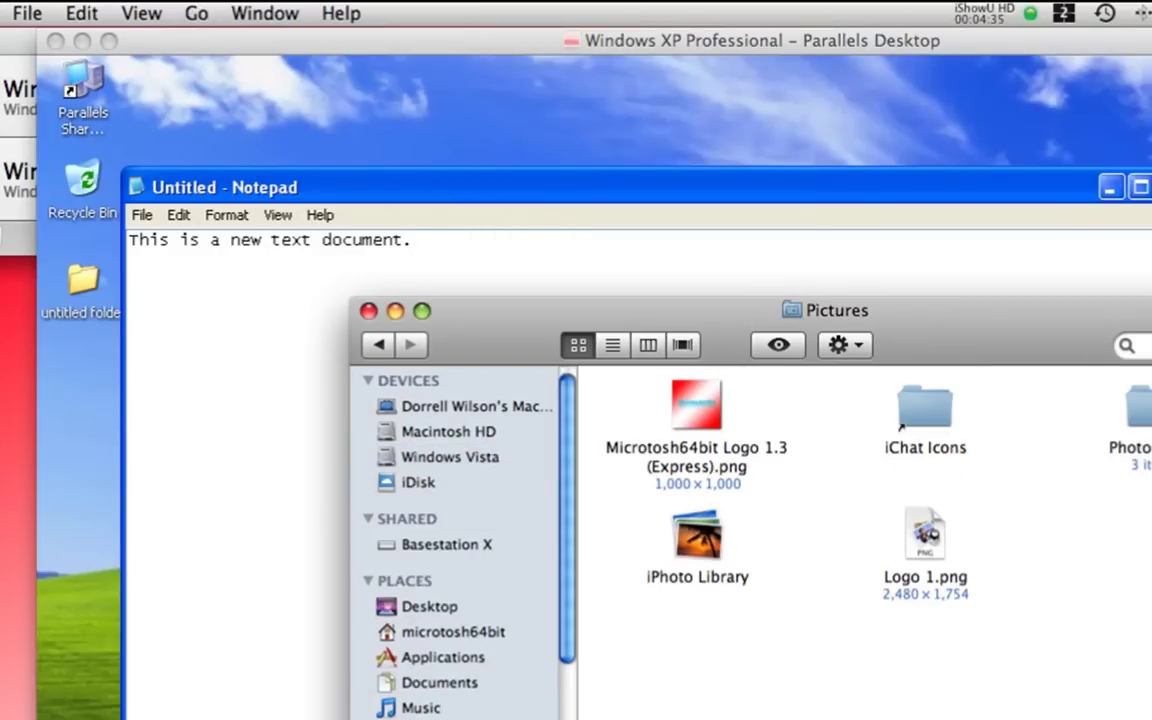
pyautogui.click(700, 405)
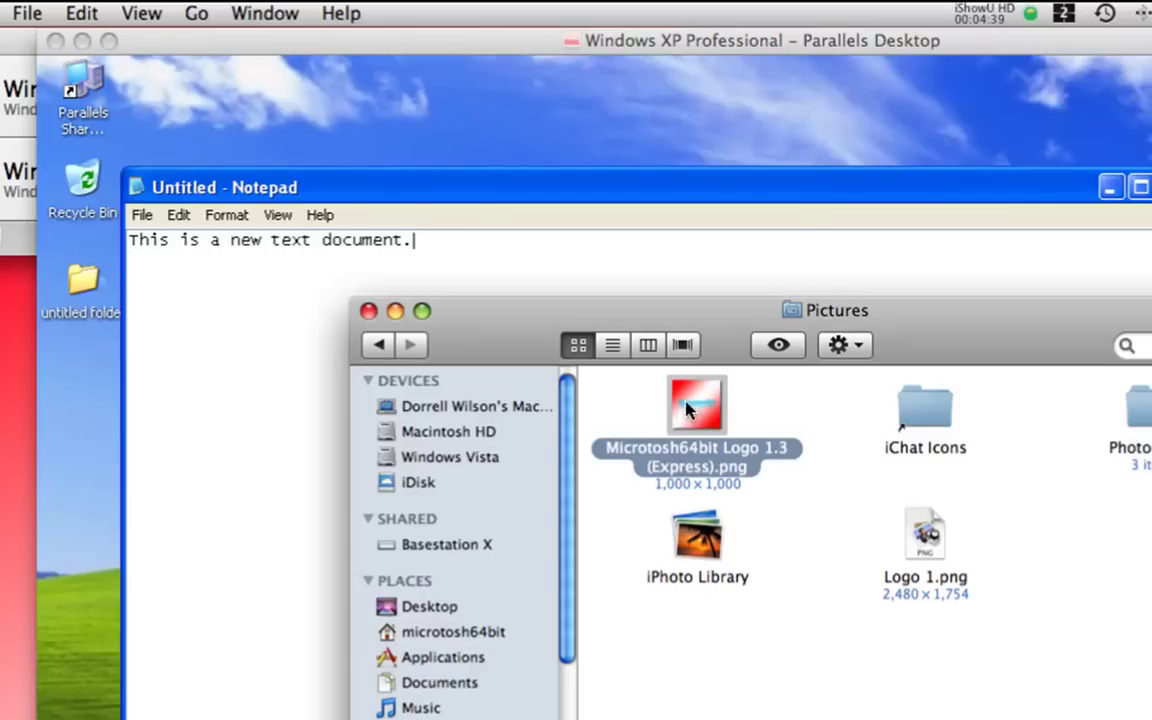
pyautogui.moveTo(697, 402); pyautogui.dragTo(476, 108)
pyautogui.click(746, 108)
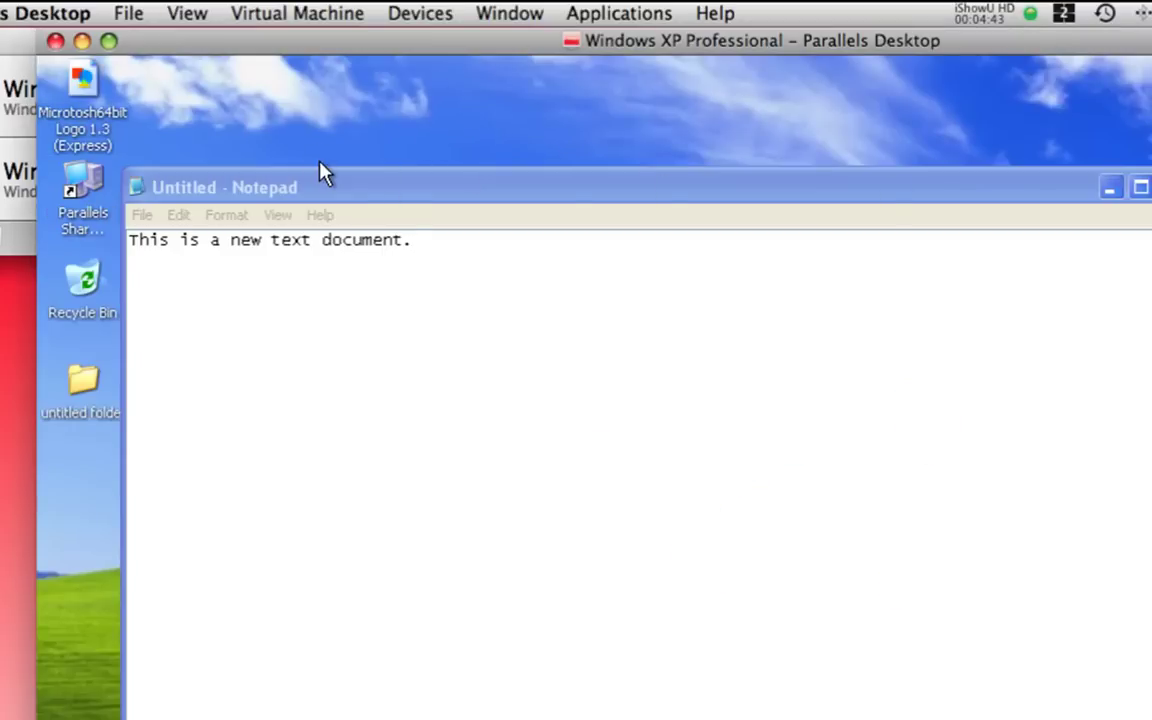
# Step: View the Microtosh64bit logo image from the Windows XP desktop in Windows Picture and Fax Viewer and return to Notepad
pyautogui.doubleClick(77, 85)
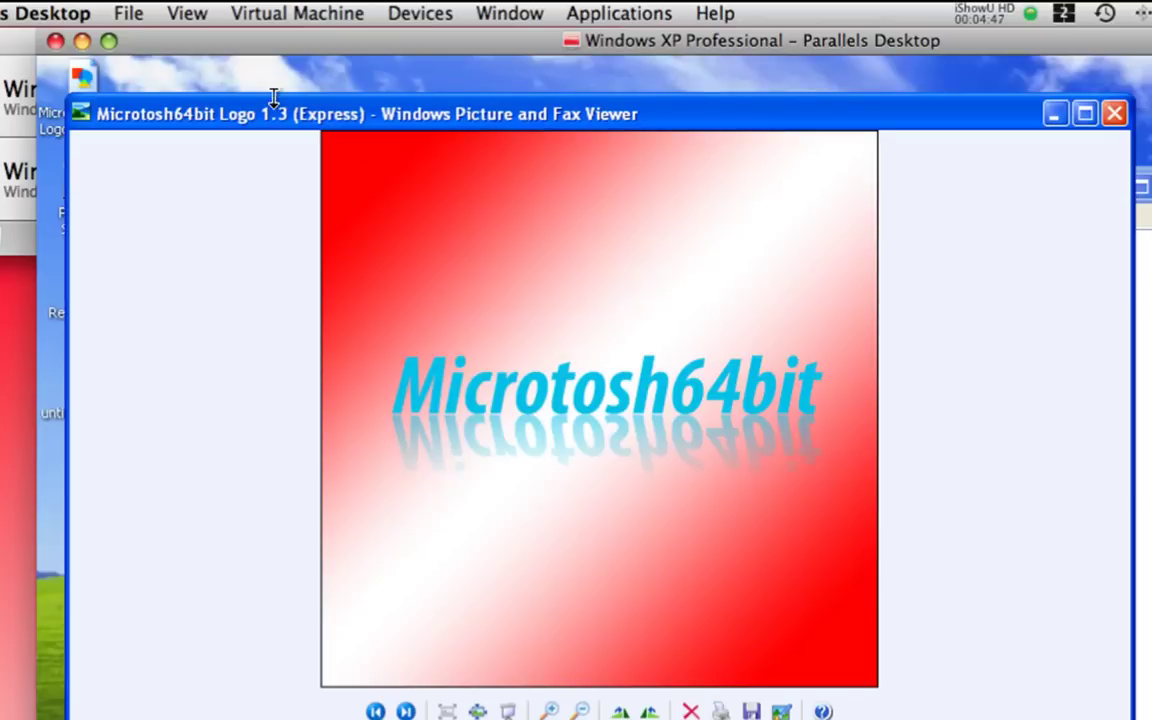
pyautogui.moveTo(268, 110); pyautogui.dragTo(357, 287)
pyautogui.click(643, 250)
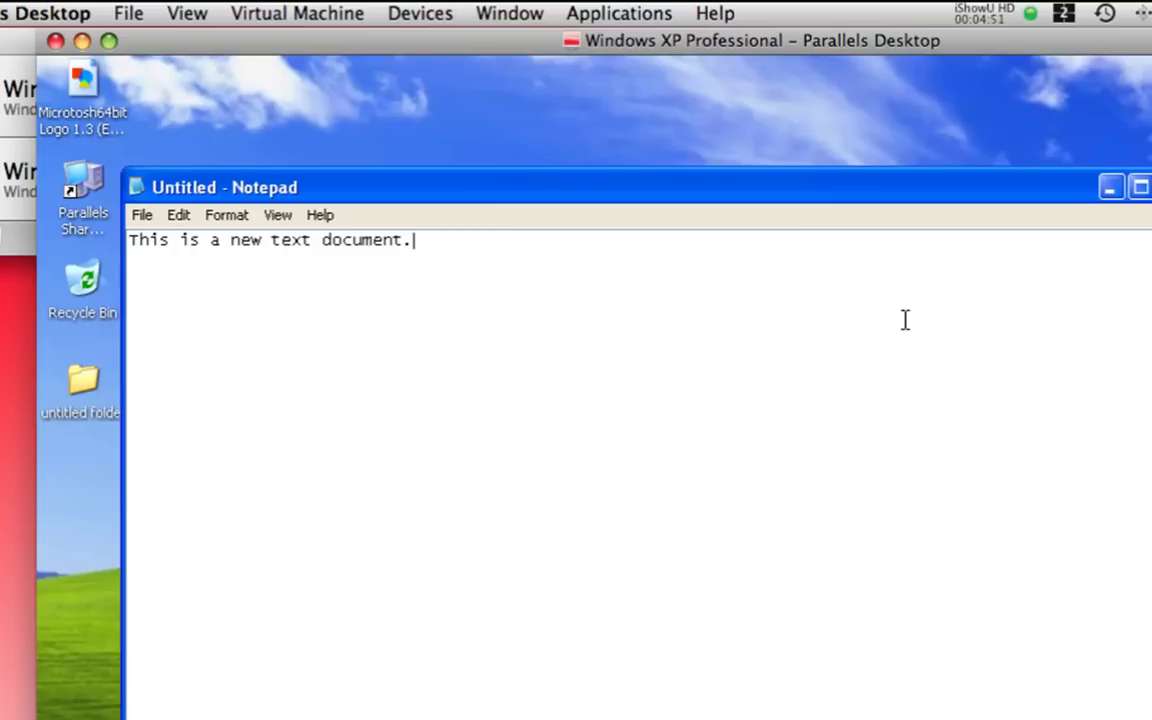
# Step: Delete the Microtosh64bit Logo 1.3 (Express) image from the Windows XP desktop
pyautogui.click(72, 88)
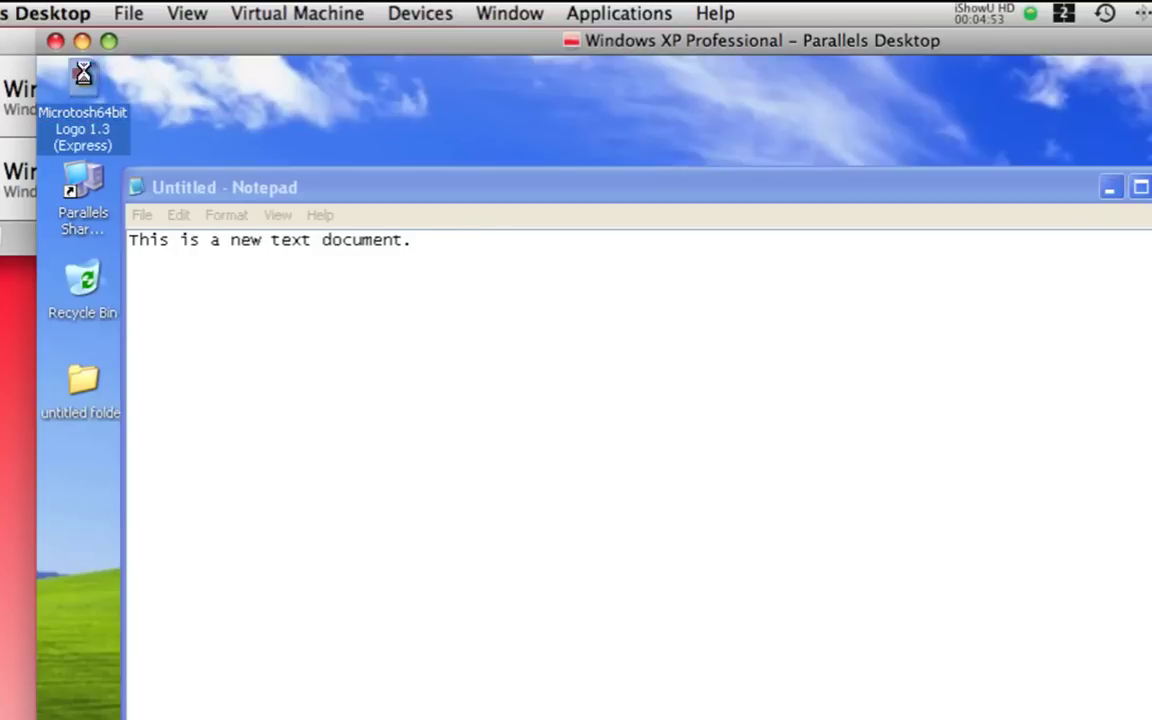
pyautogui.rightClick(84, 71)
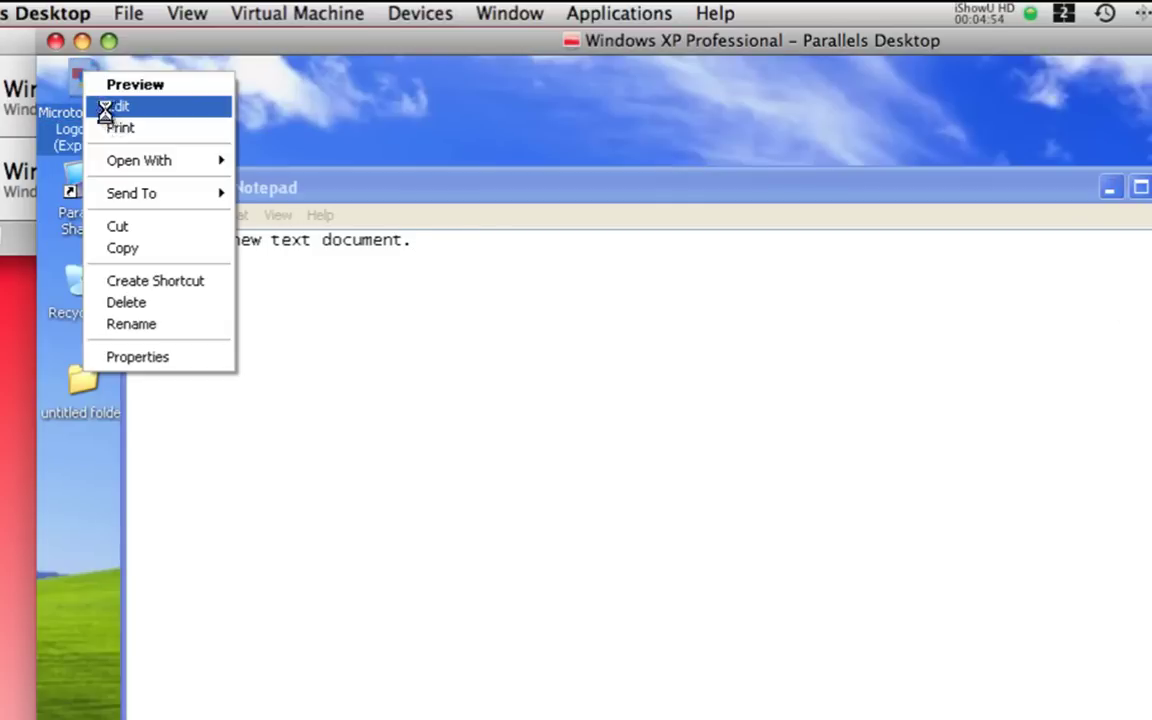
pyautogui.click(152, 305)
pyautogui.click(816, 548)
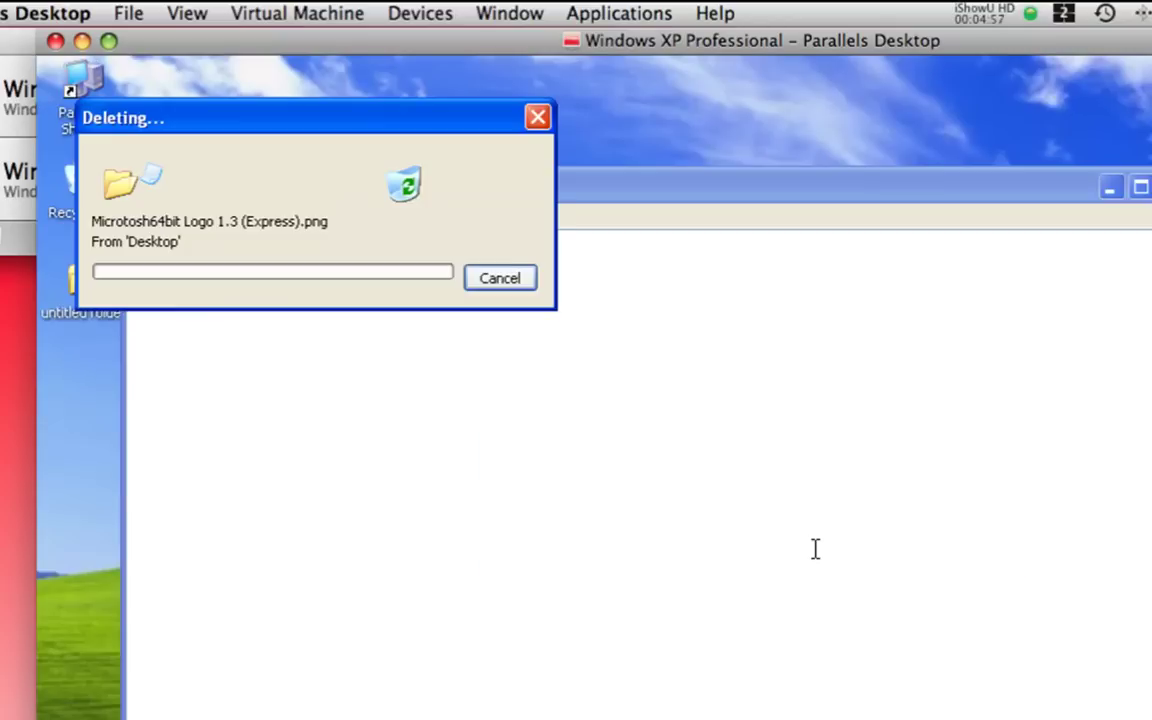
# Step: Close the untitled Notepad document without saving and delete the untitled folder from the Windows XP desktop
pyautogui.hotkey('alt', 'F4')
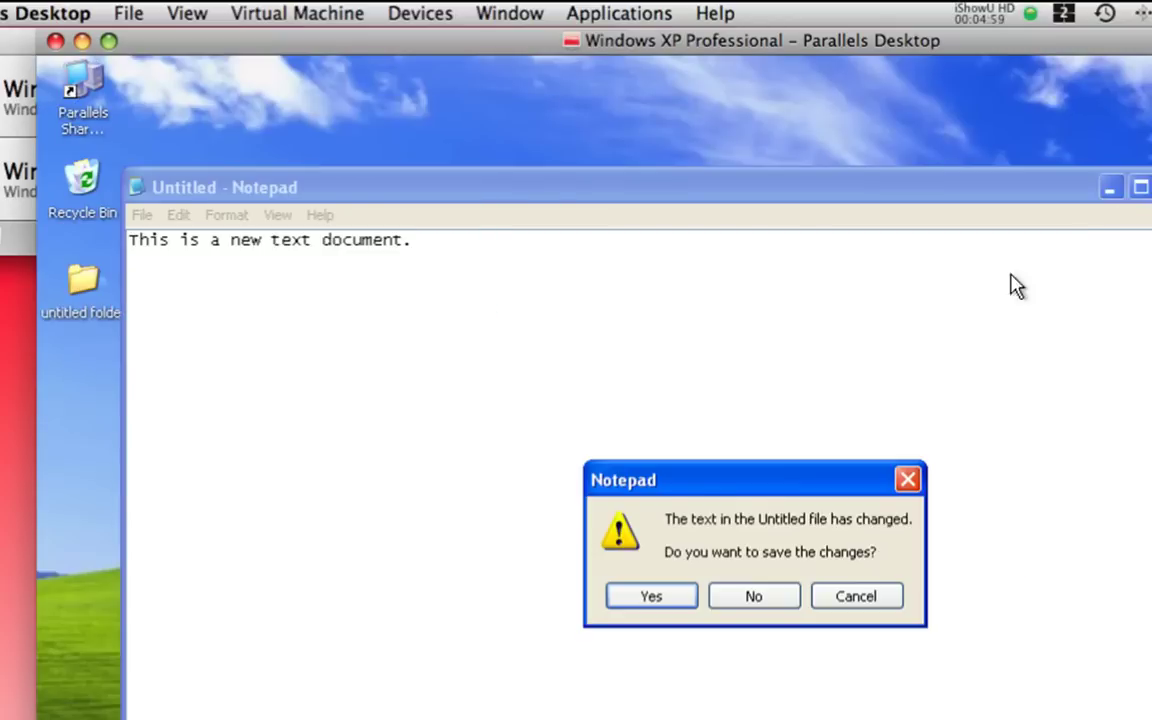
pyautogui.click(740, 607)
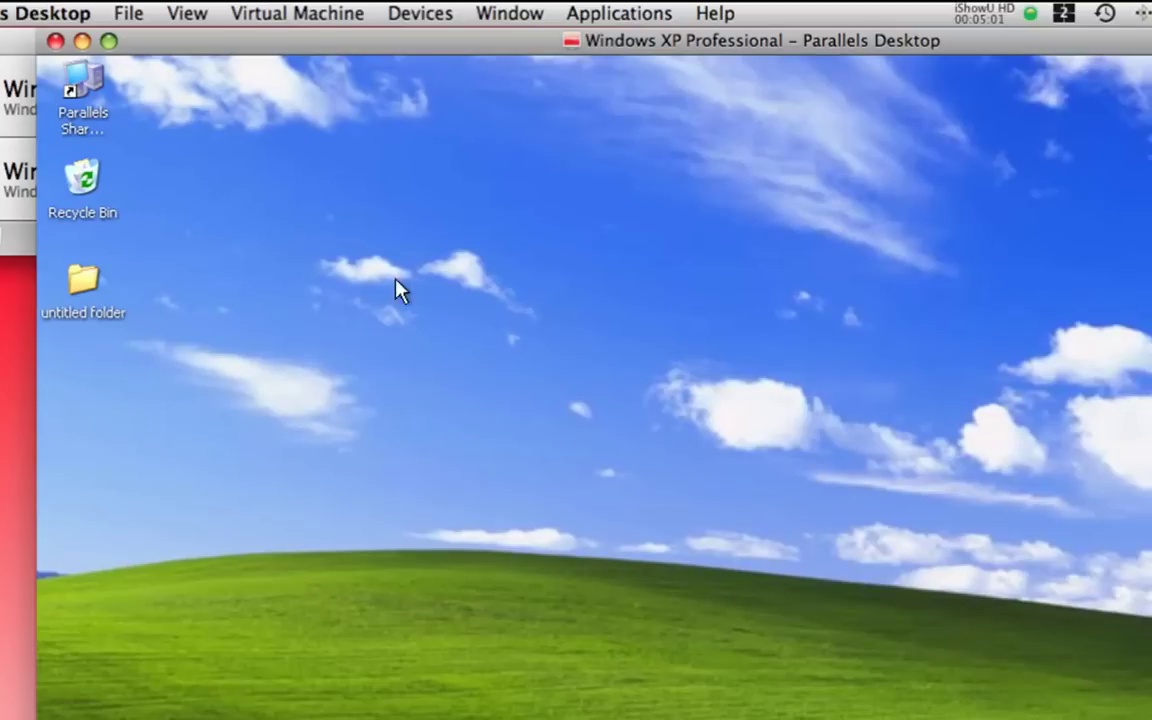
pyautogui.rightClick(93, 298)
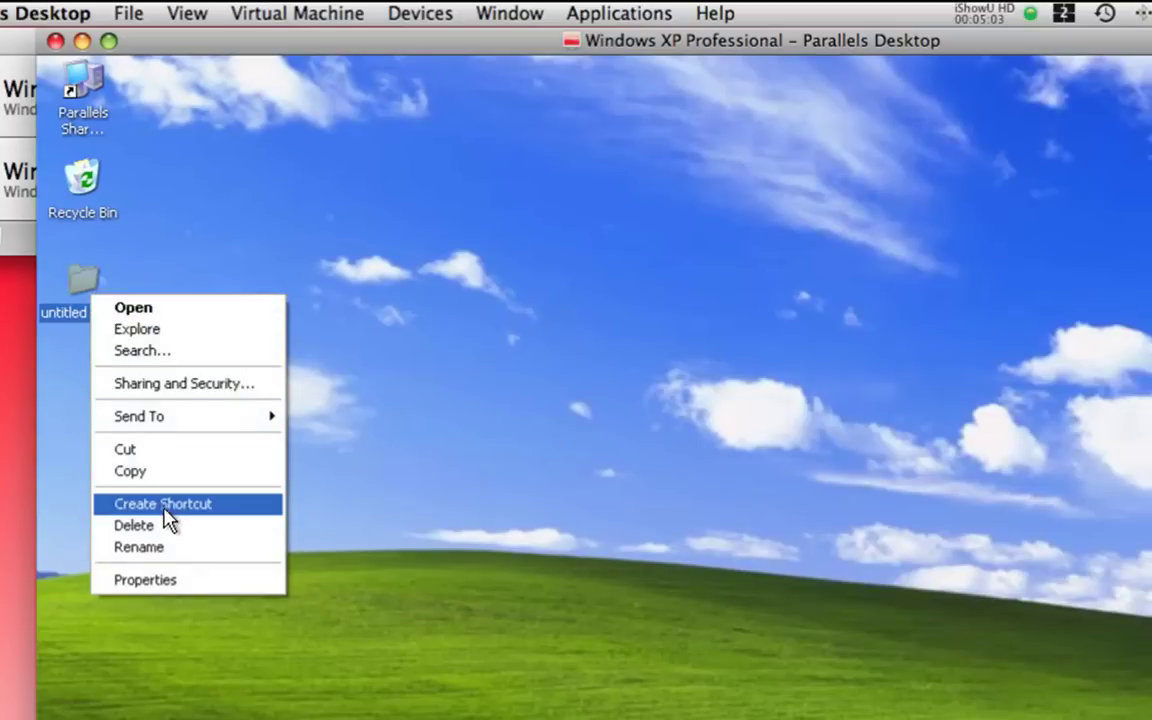
pyautogui.click(167, 525)
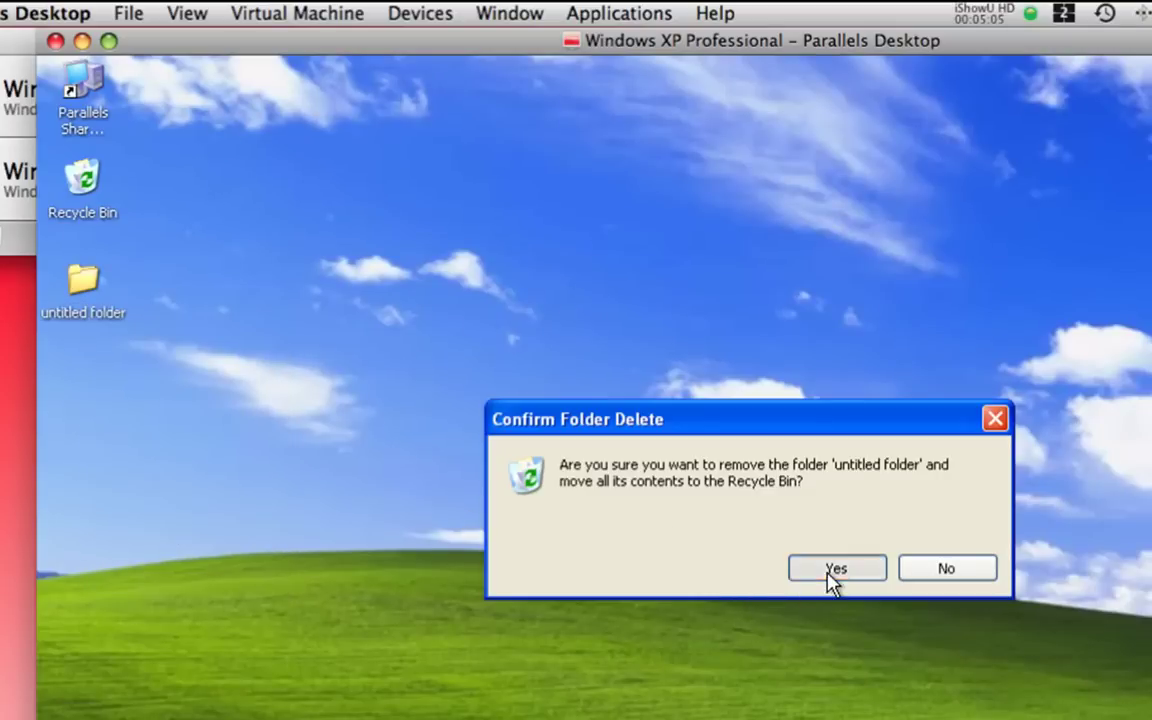
pyautogui.click(795, 572)
pyautogui.moveTo(232, 42); pyautogui.dragTo(261, 37)
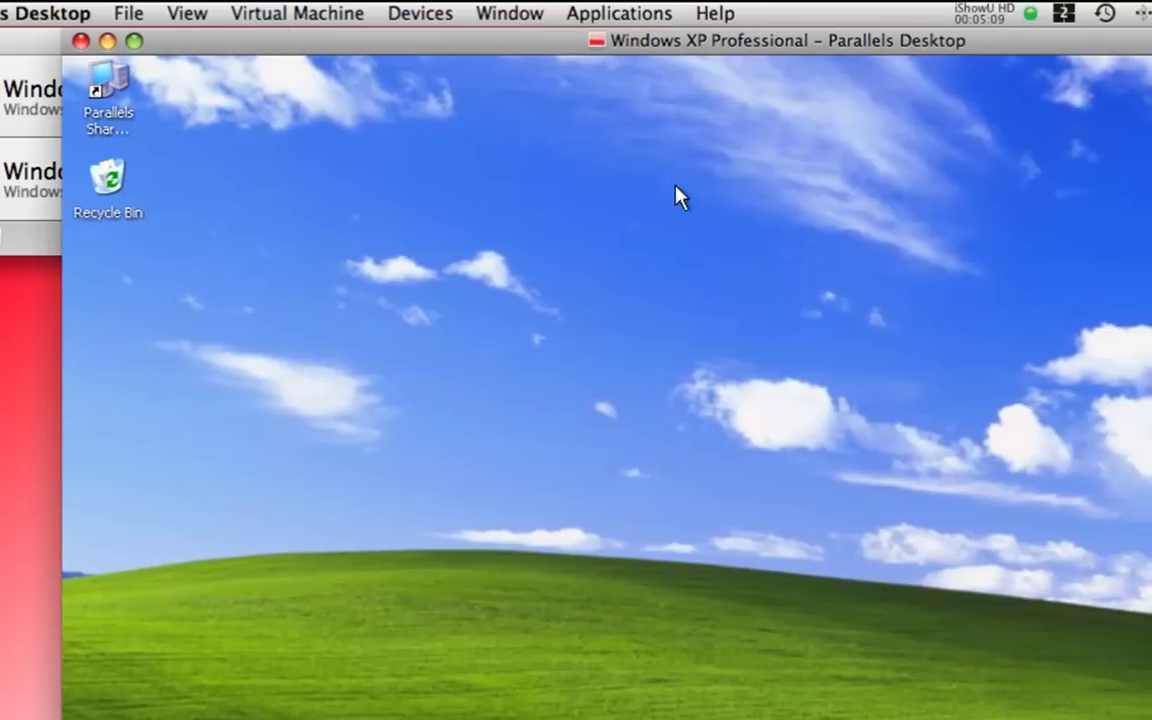
pyautogui.press('super+Tab')
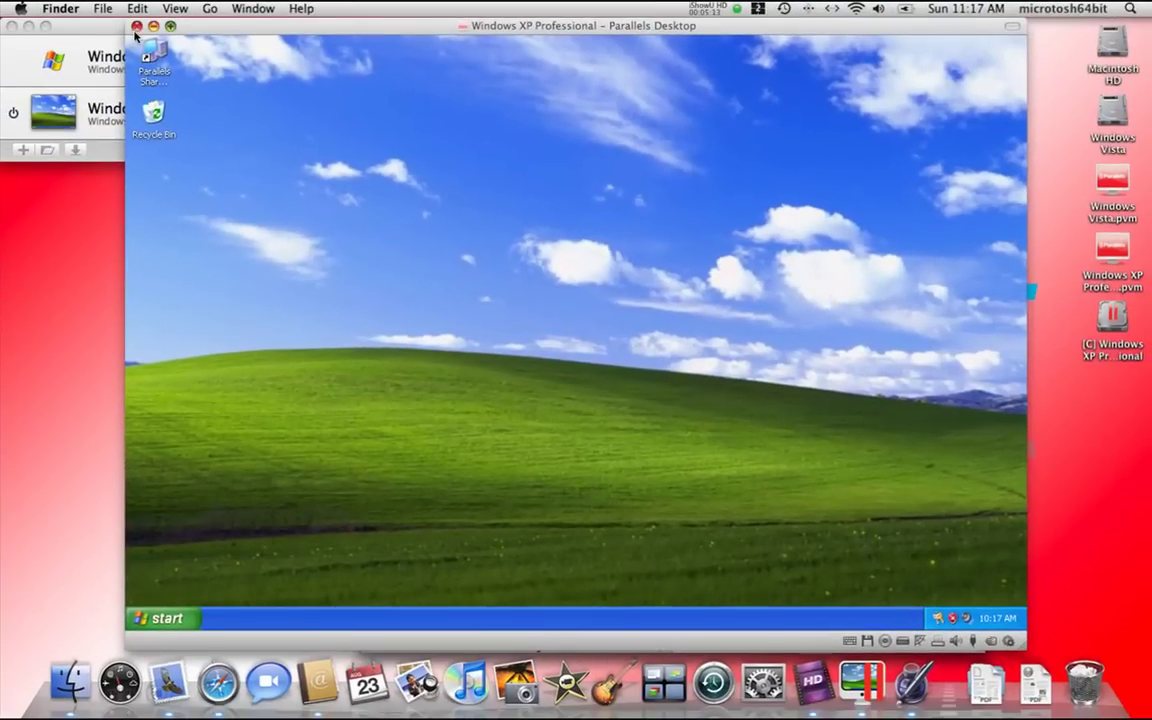
pyautogui.click(86, 40)
pyautogui.click(611, 121)
# Step: Turn off the Windows XP virtual machine and close its Parallels window after shutdown
pyautogui.click(160, 618)
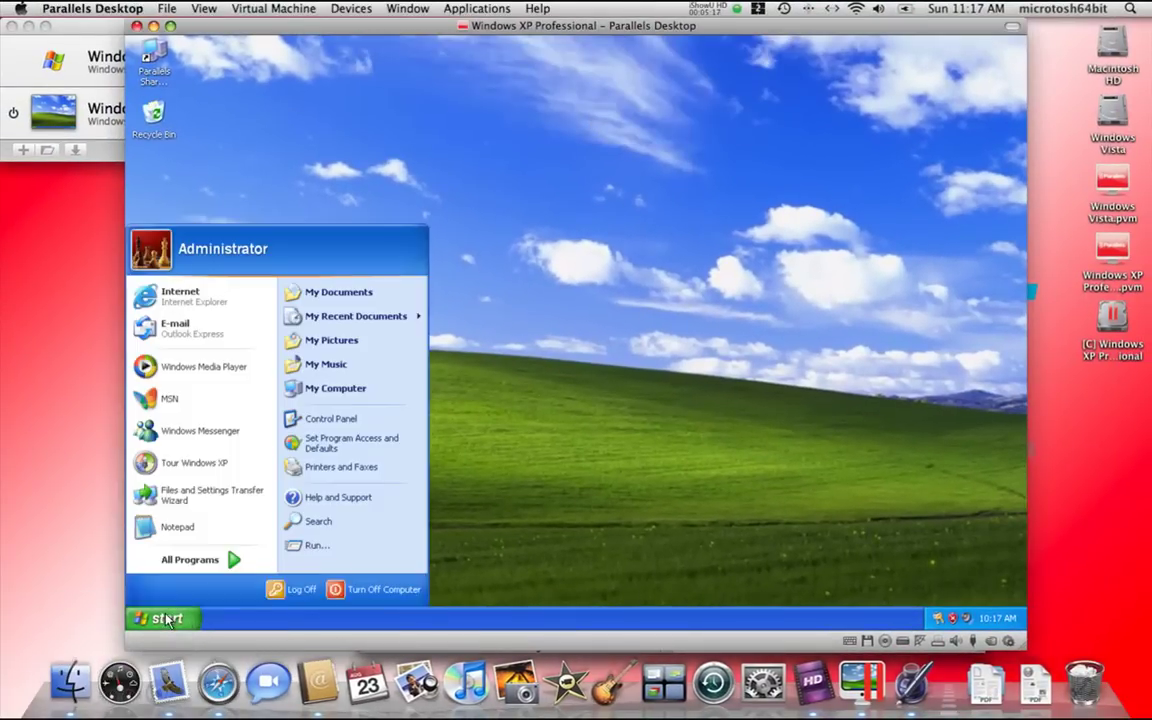
pyautogui.click(352, 591)
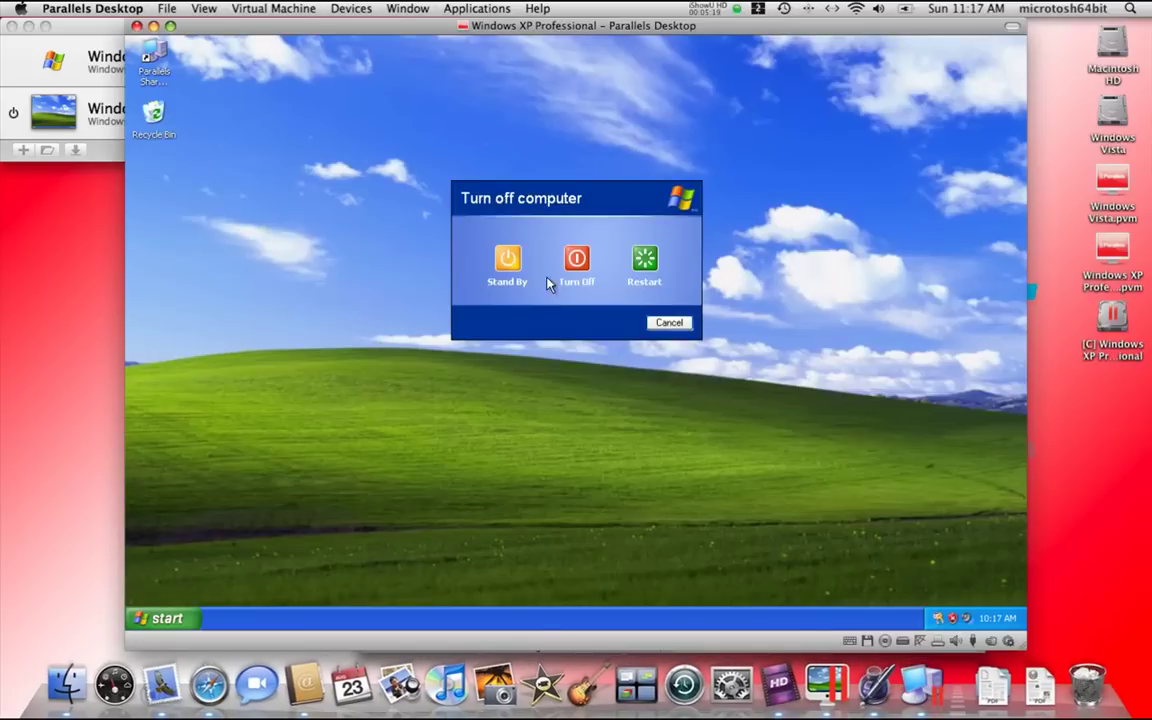
pyautogui.click(566, 264)
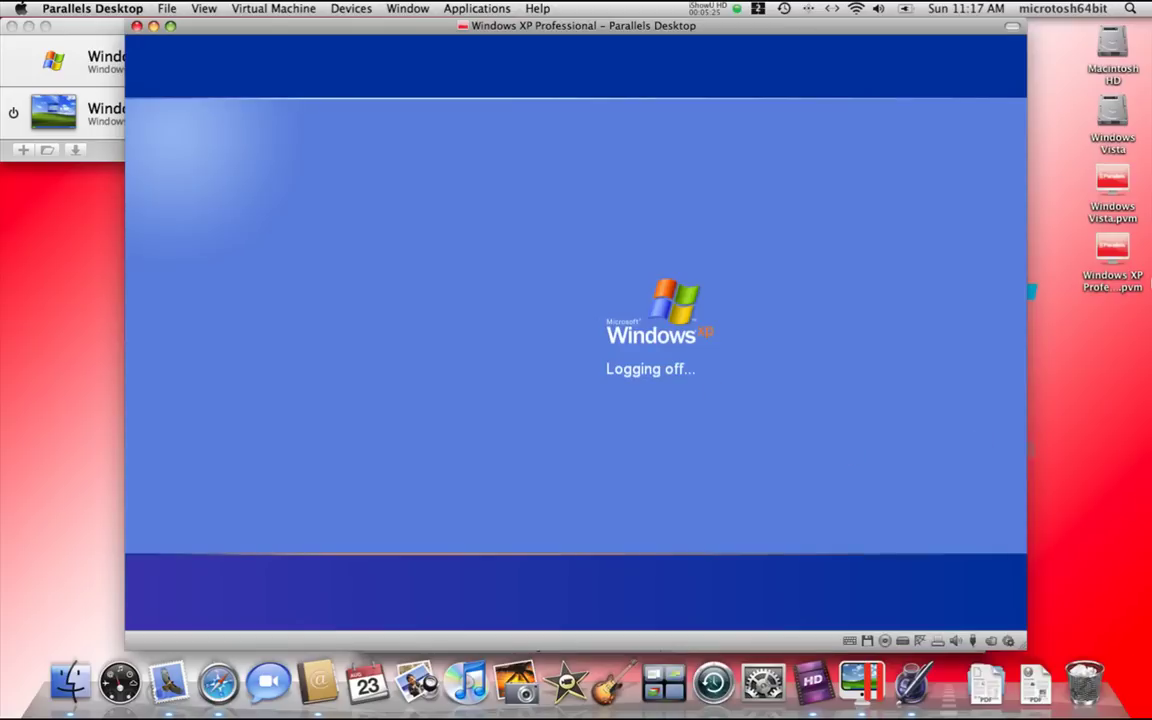
pyautogui.click(1112, 262)
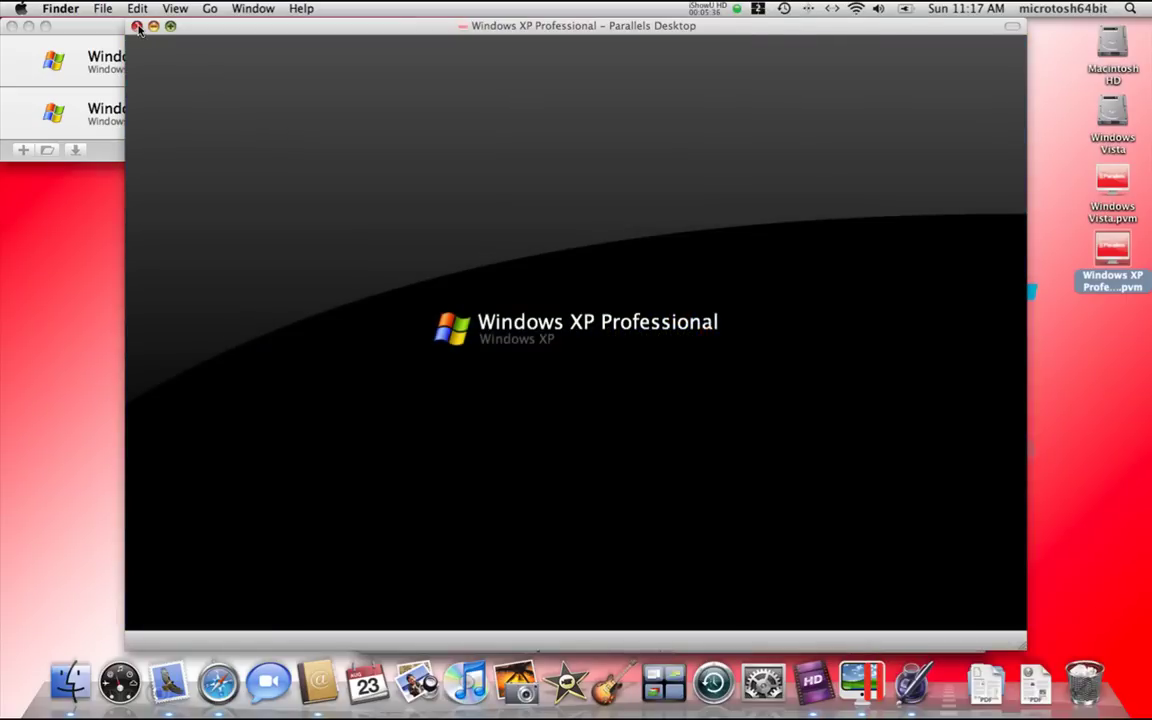
pyautogui.click(137, 26)
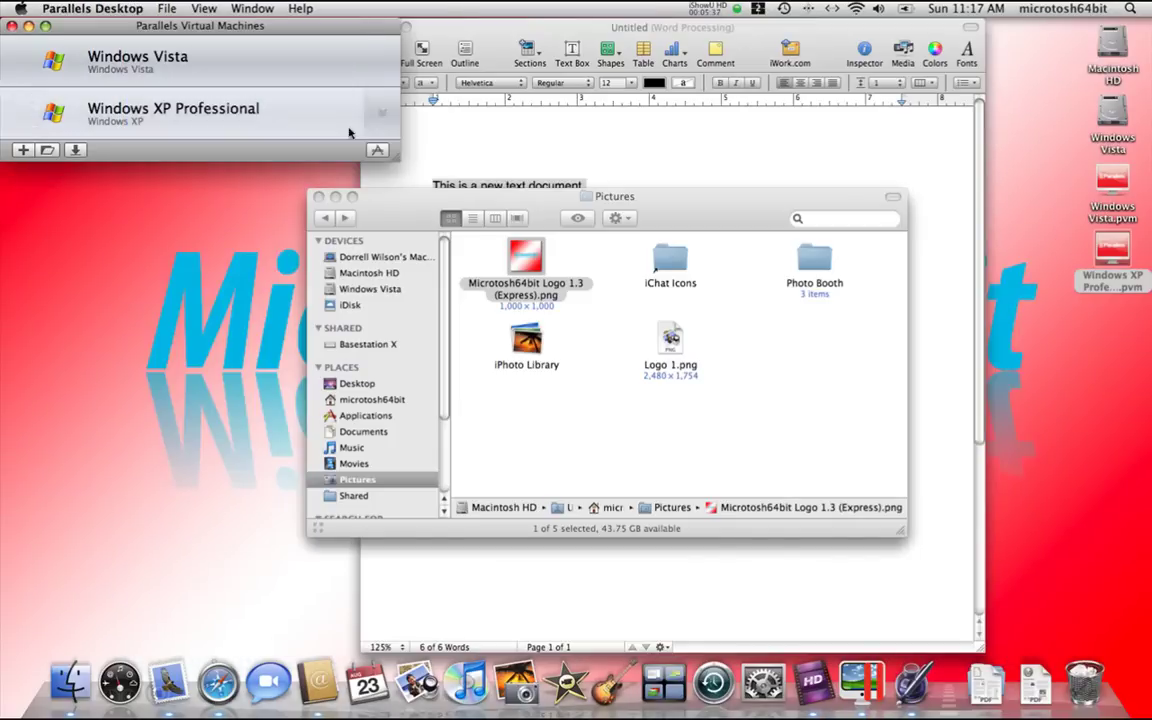
# Step: Show the package contents of Windows XP Professional.pvm from the Mac desktop and view its Windows Applications folder
pyautogui.rightClick(1103, 250)
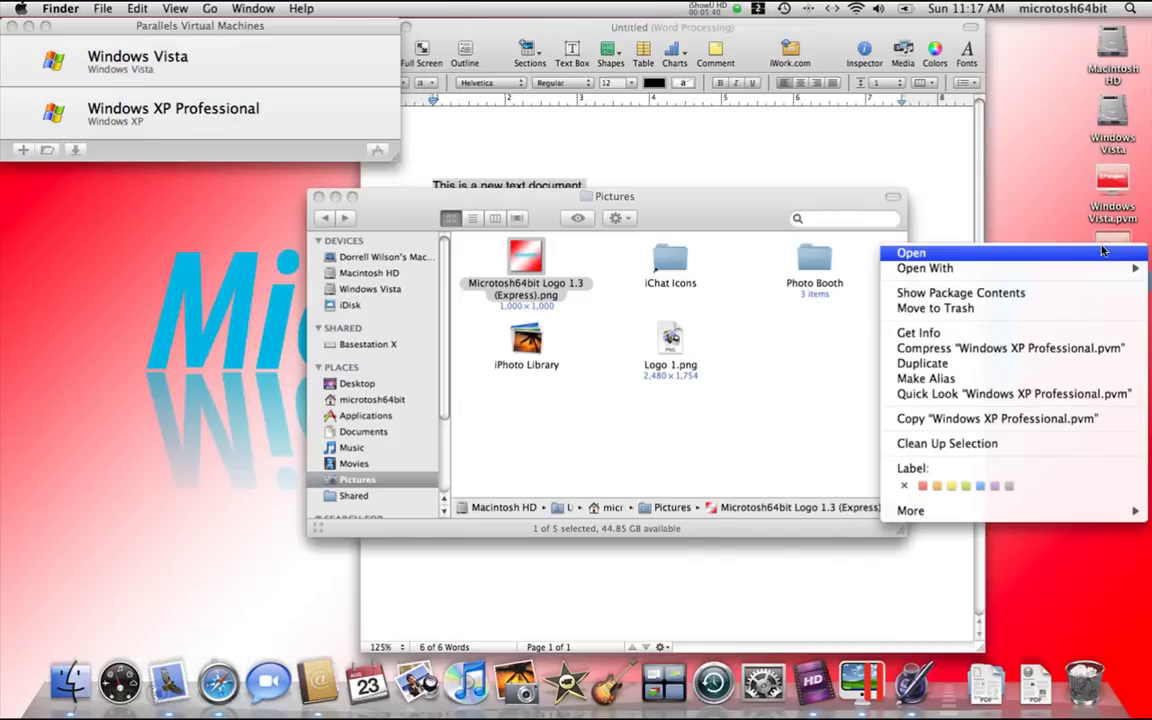
pyautogui.click(1057, 293)
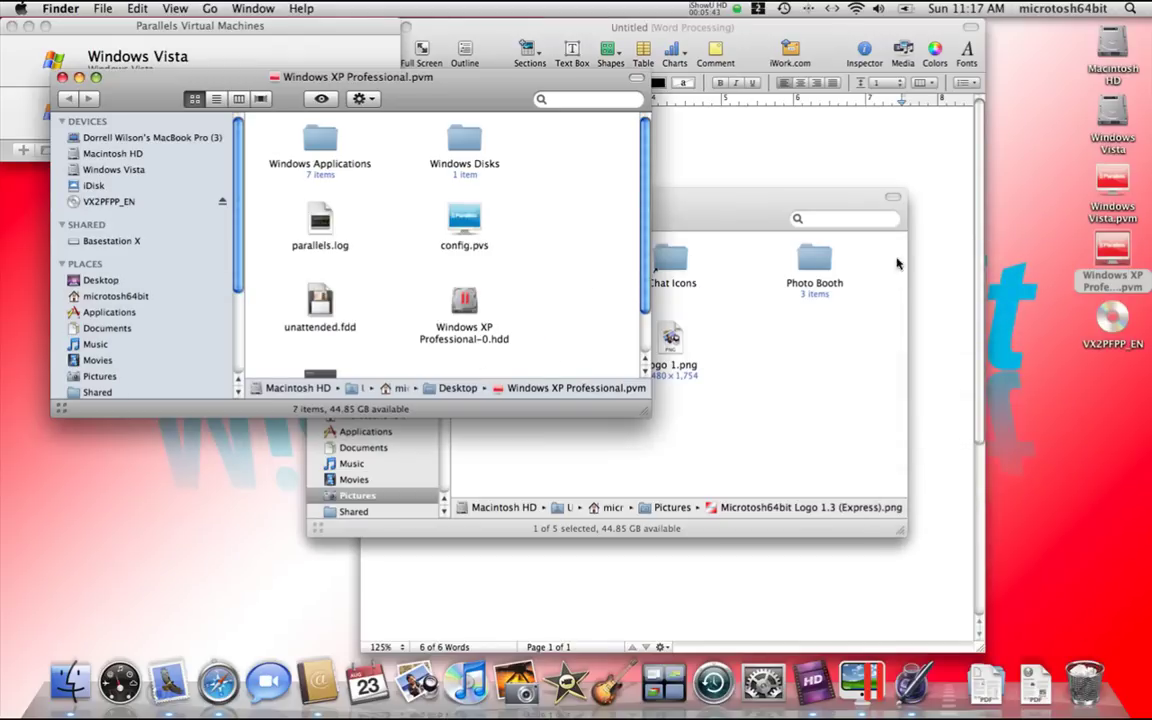
pyautogui.doubleClick(320, 140)
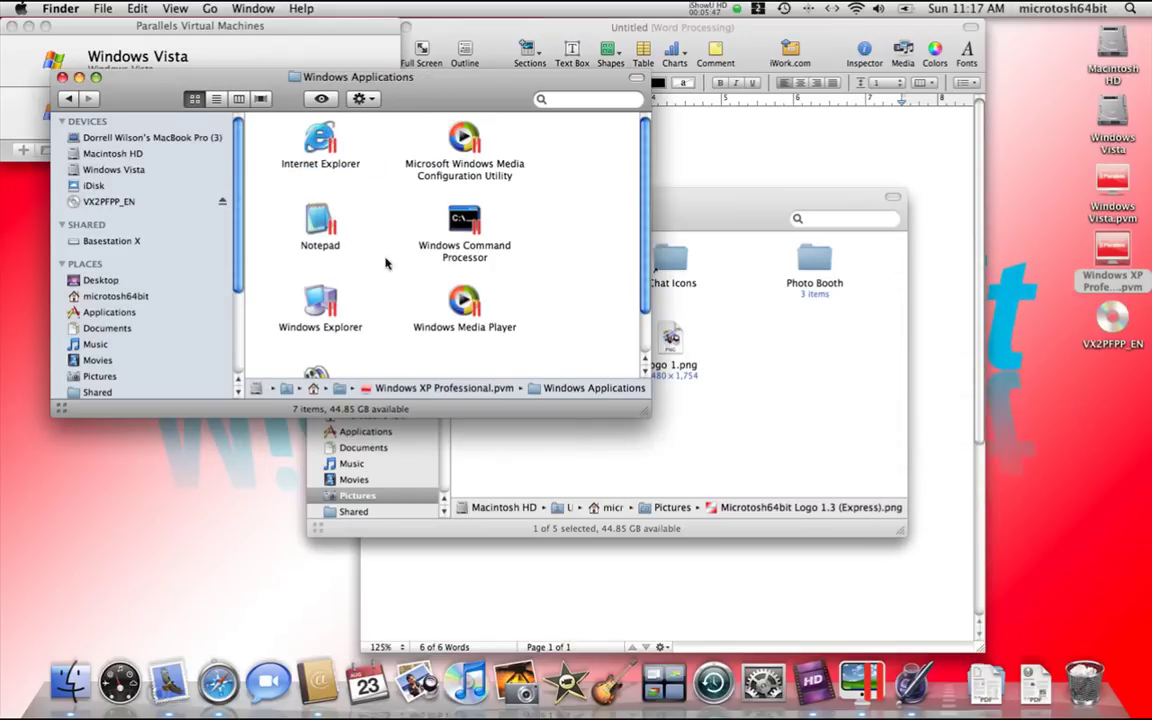
pyautogui.moveTo(436, 93); pyautogui.dragTo(746, 247)
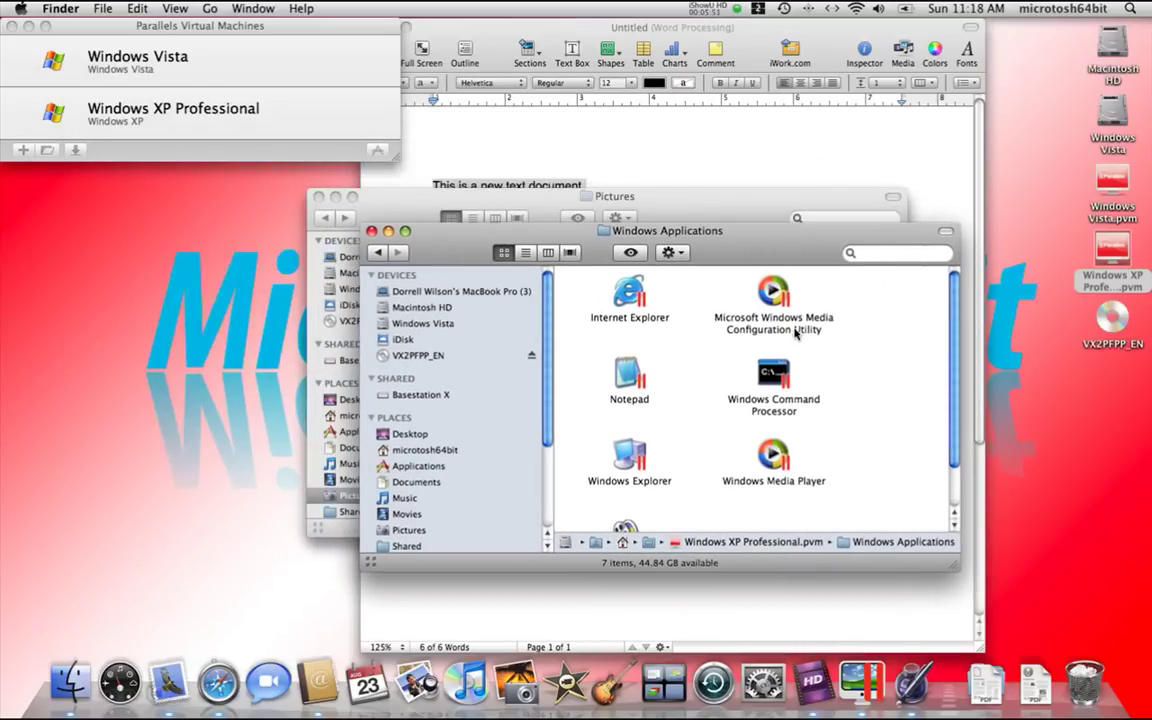
pyautogui.moveTo(953, 289)
pyautogui.mouseDown()
pyautogui.moveTo(940, 358)
pyautogui.moveTo(933, 288)
pyautogui.mouseUp()
# Step: Look into the package's Windows Disks folder and its C disk, and return to the package's top level
pyautogui.click(375, 253)
pyautogui.doubleClick(726, 293)
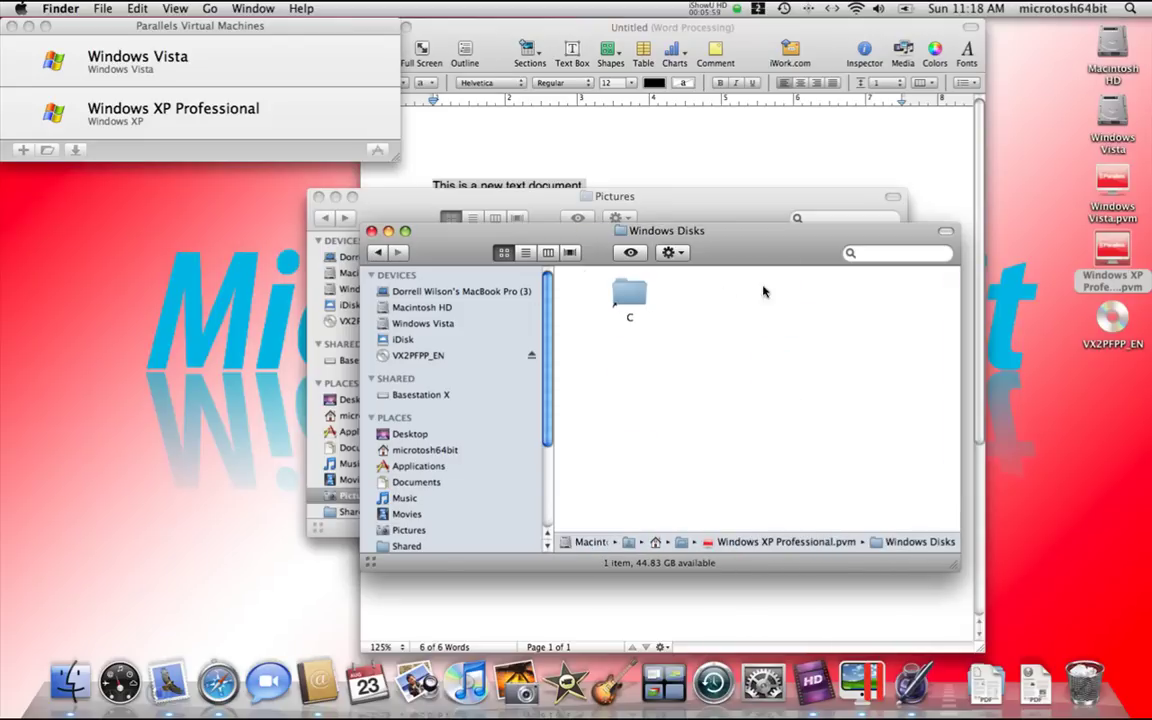
pyautogui.doubleClick(626, 291)
pyautogui.click(375, 253)
pyautogui.click(376, 253)
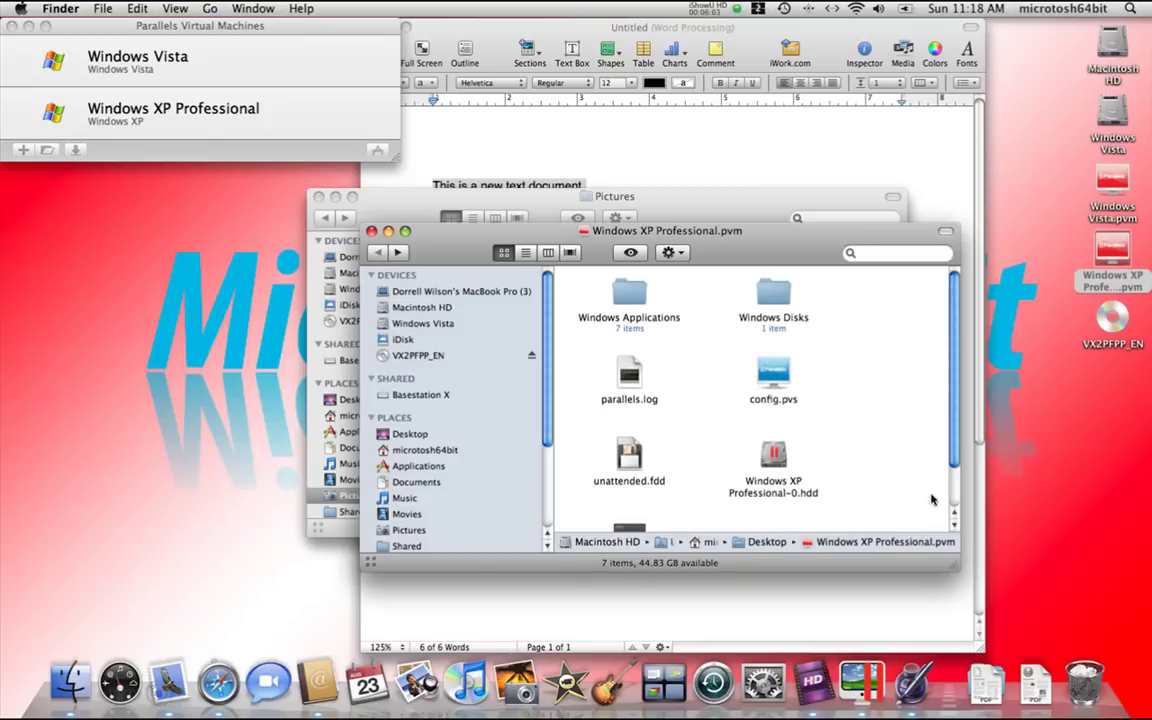
# Step: Show the package contents of Windows XP Professional-0.hdd and check the actions available for the disk file inside it
pyautogui.scroll(-3, 852, 456)
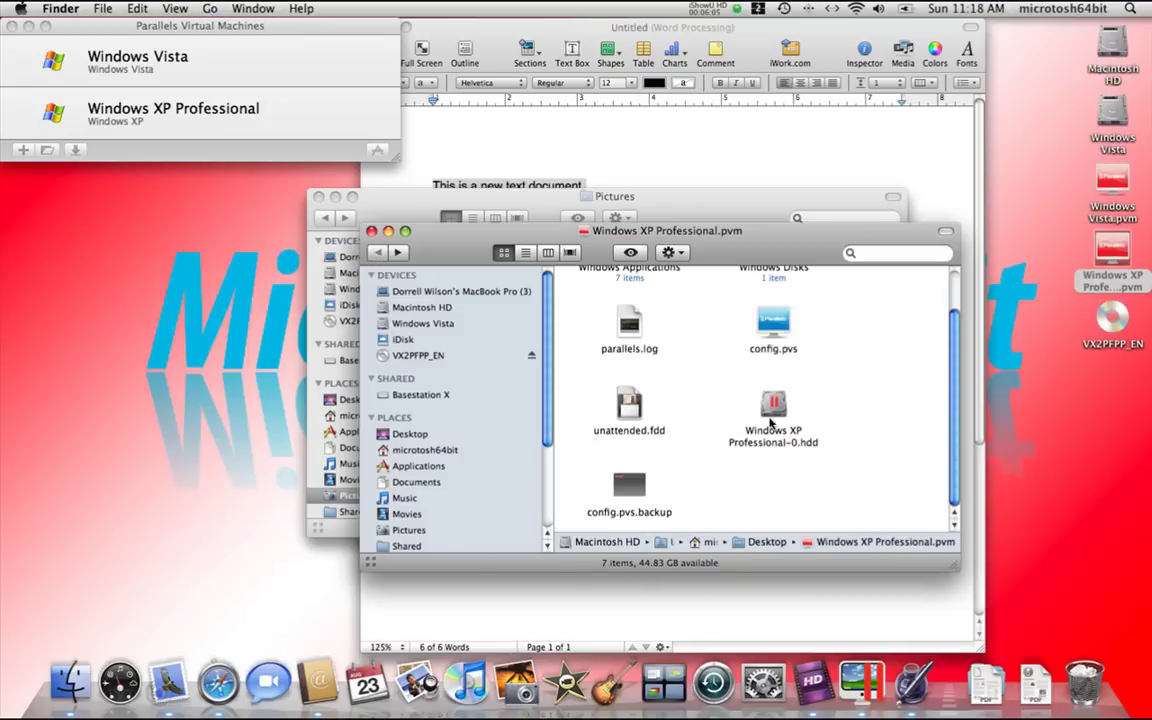
pyautogui.rightClick(771, 421)
pyautogui.click(778, 442)
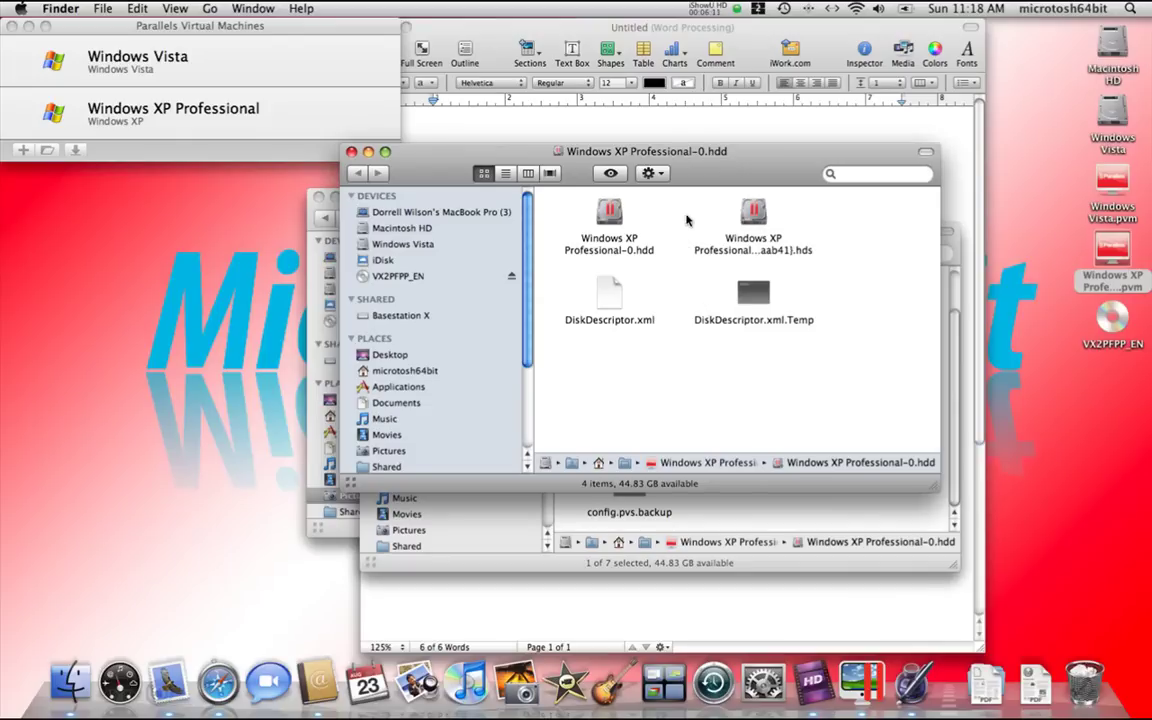
pyautogui.rightClick(616, 210)
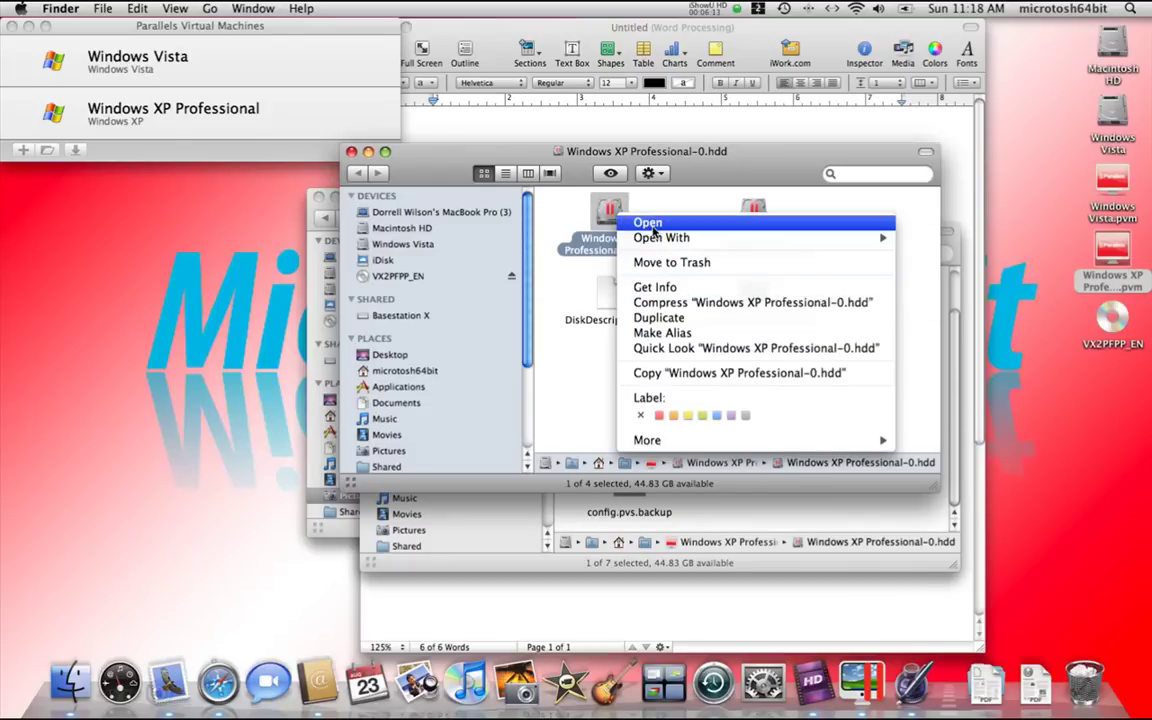
pyautogui.moveTo(655, 242)
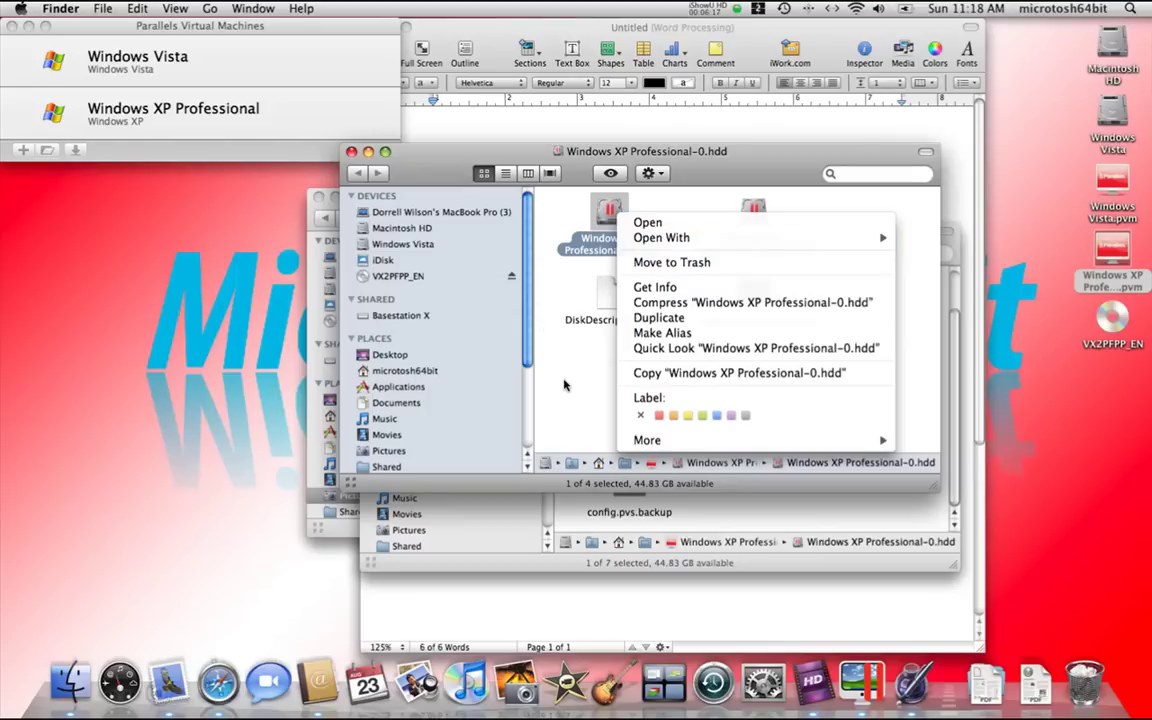
pyautogui.click(533, 250)
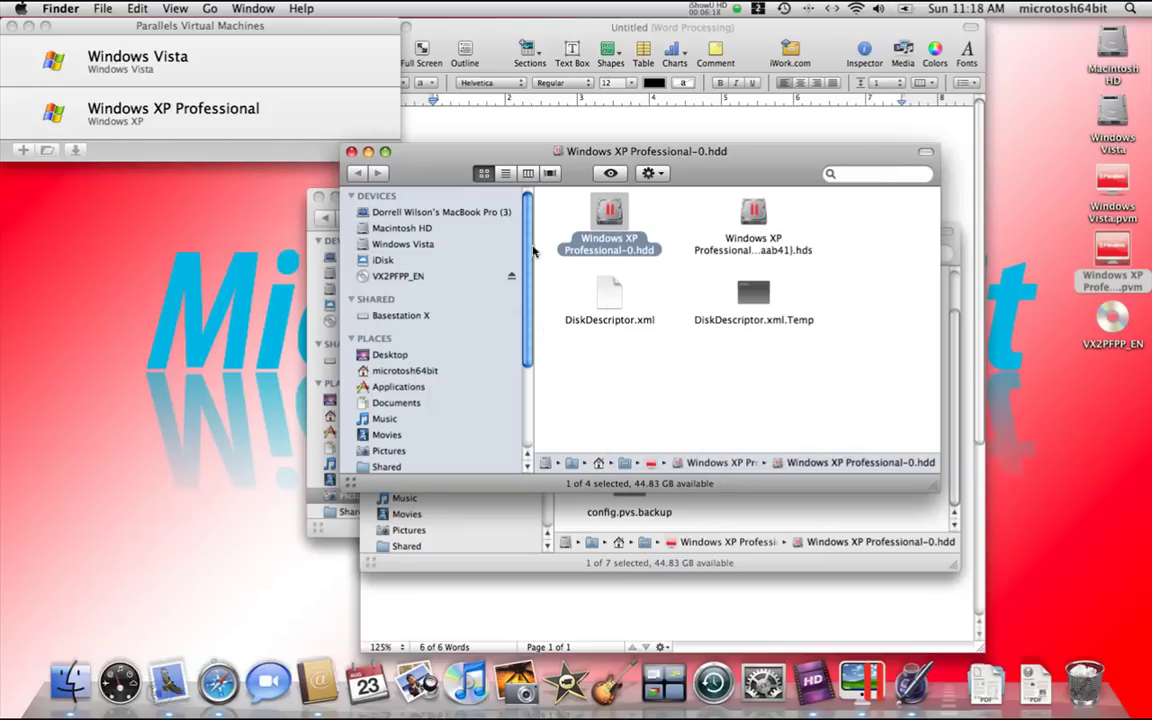
# Step: Close both package content windows and show the Mac home folder in the remaining Finder window
pyautogui.click(351, 151)
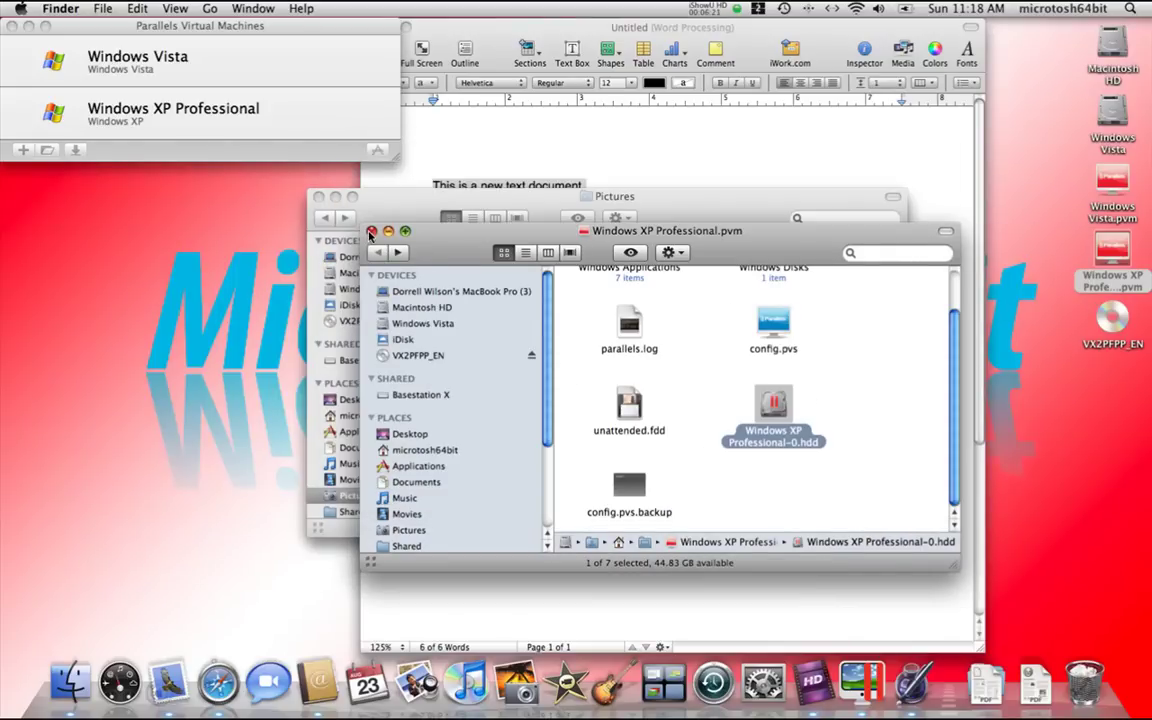
pyautogui.click(371, 231)
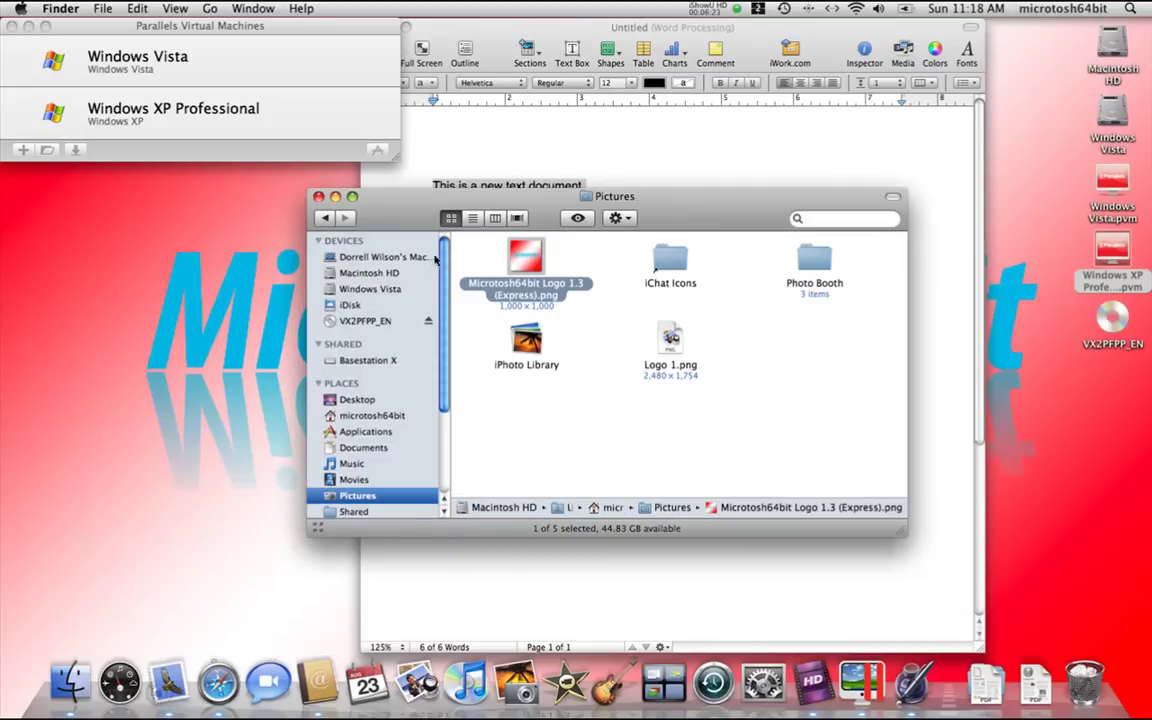
pyautogui.click(480, 300)
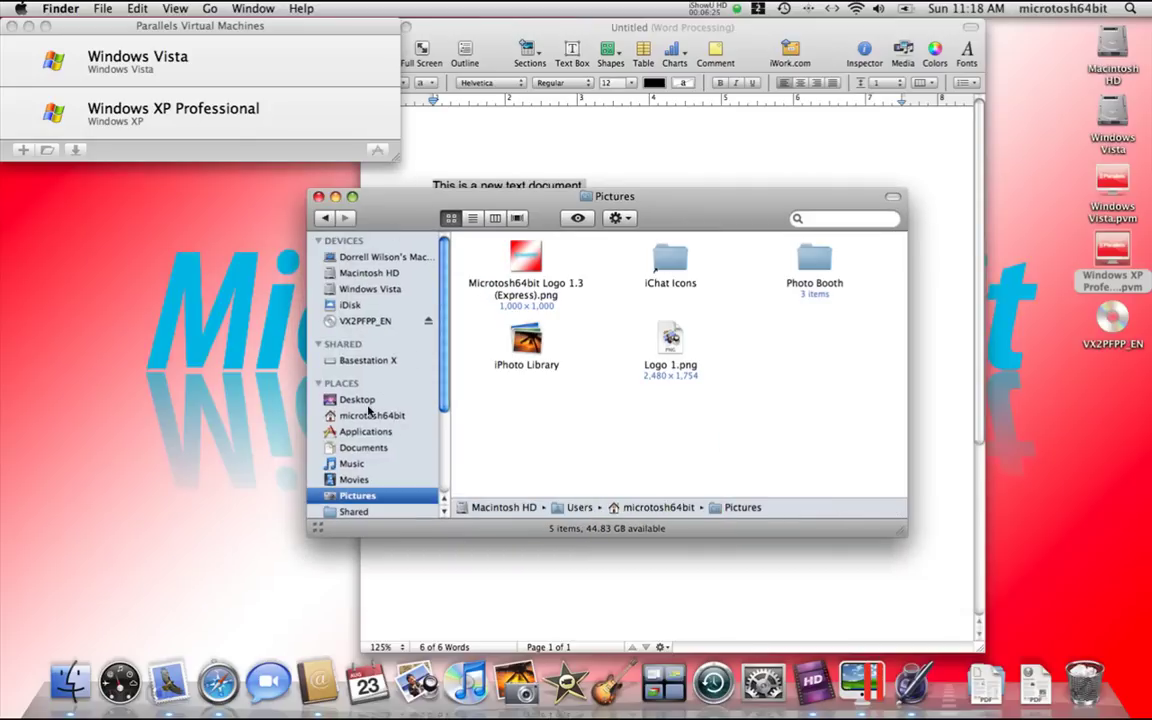
pyautogui.click(369, 416)
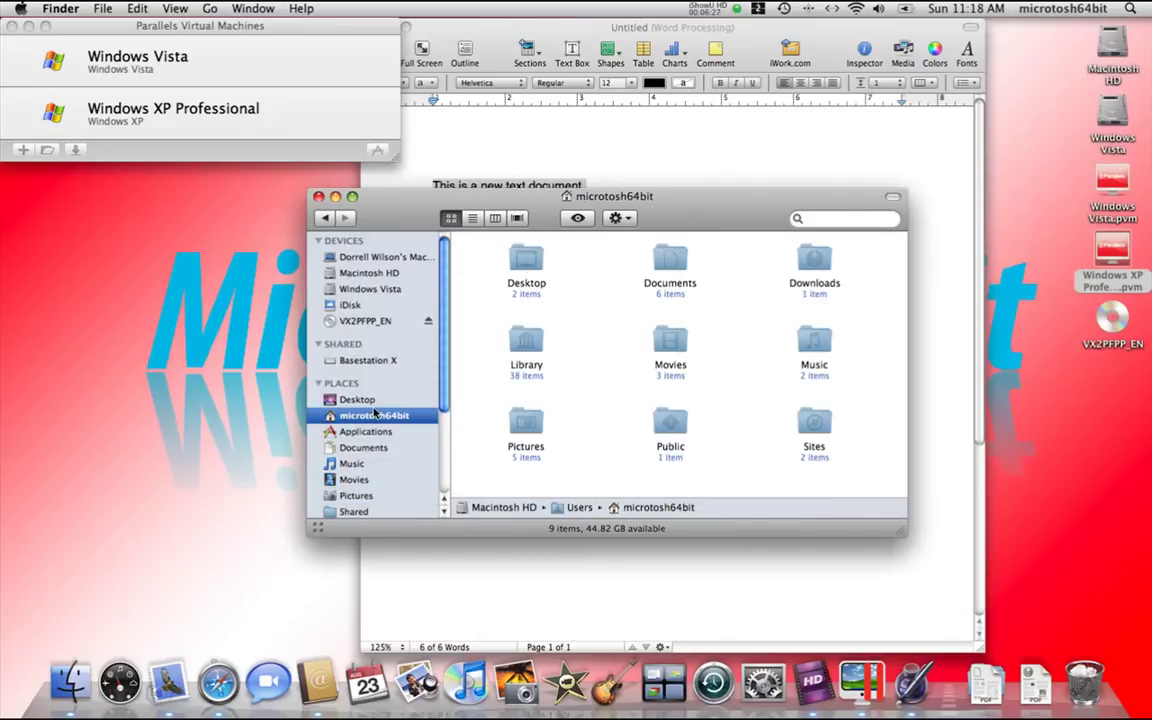
pyautogui.click(1101, 401)
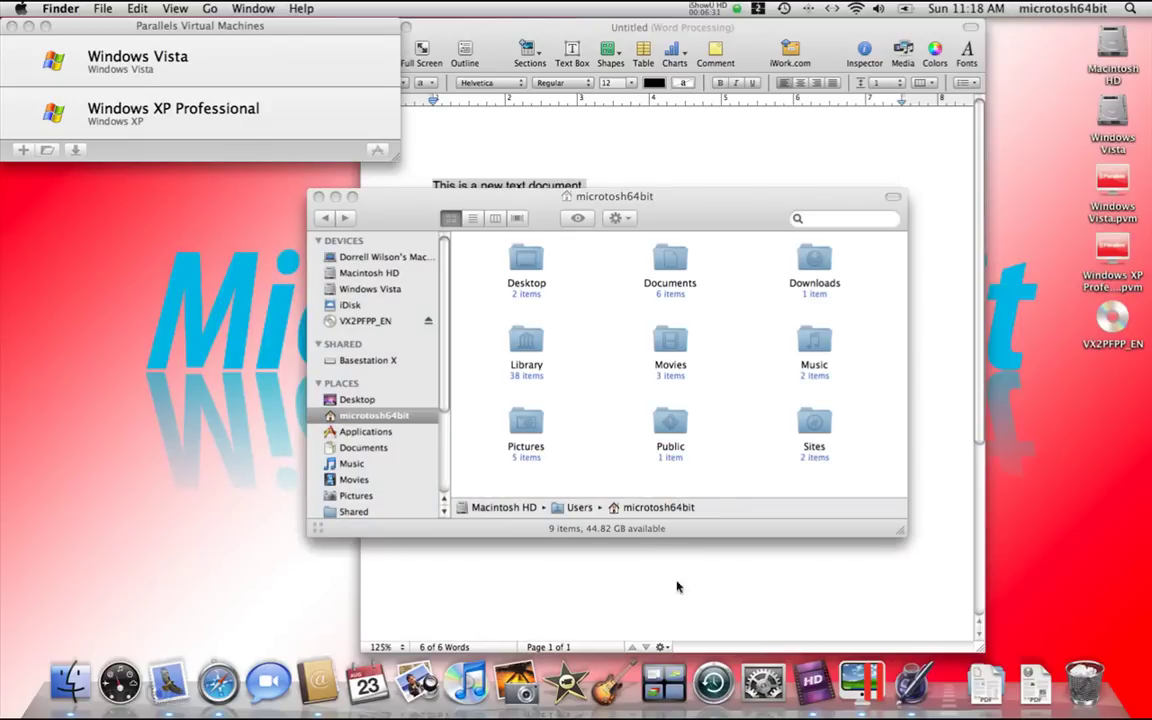
# Step: In the Windows XP Professional configuration, add the Mac Pictures folder as an enabled user-defined shared folder named Pictures
pyautogui.rightClick(92, 108)
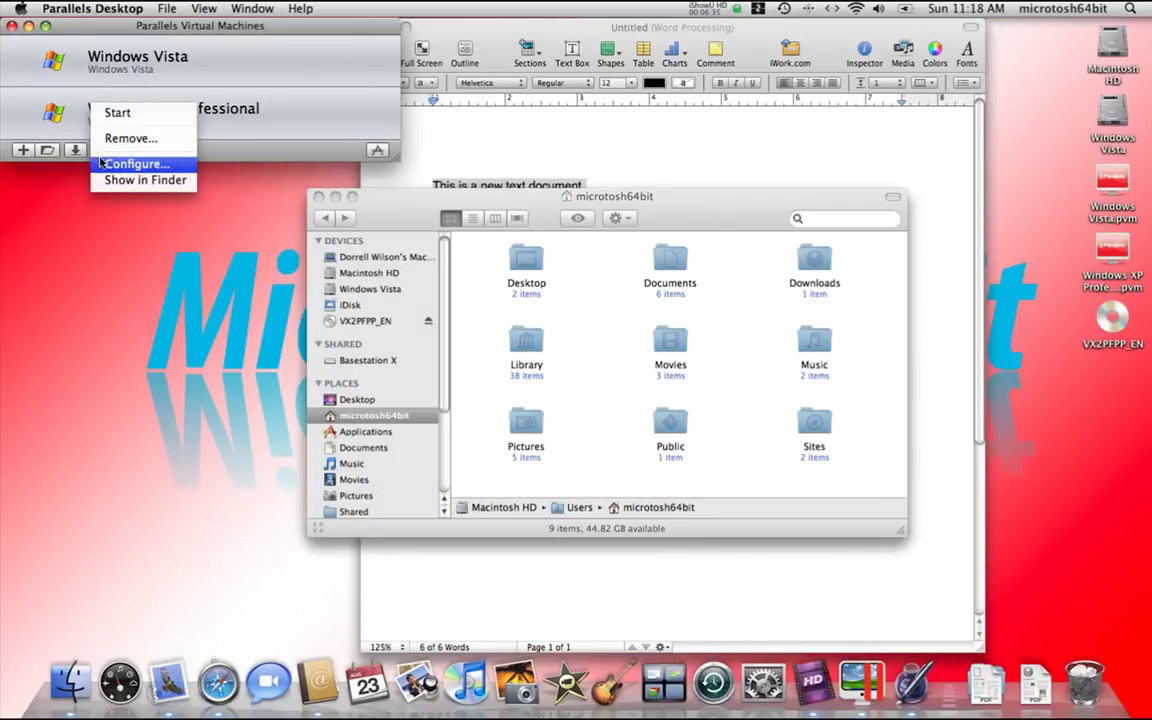
pyautogui.click(130, 163)
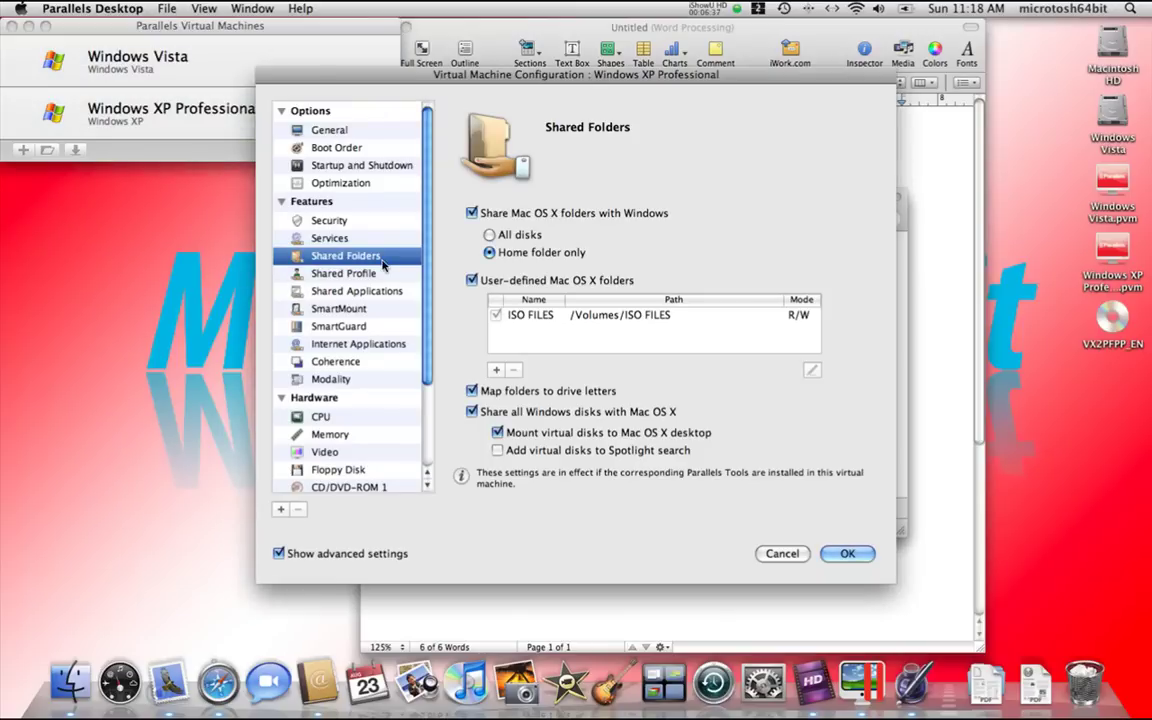
pyautogui.click(496, 370)
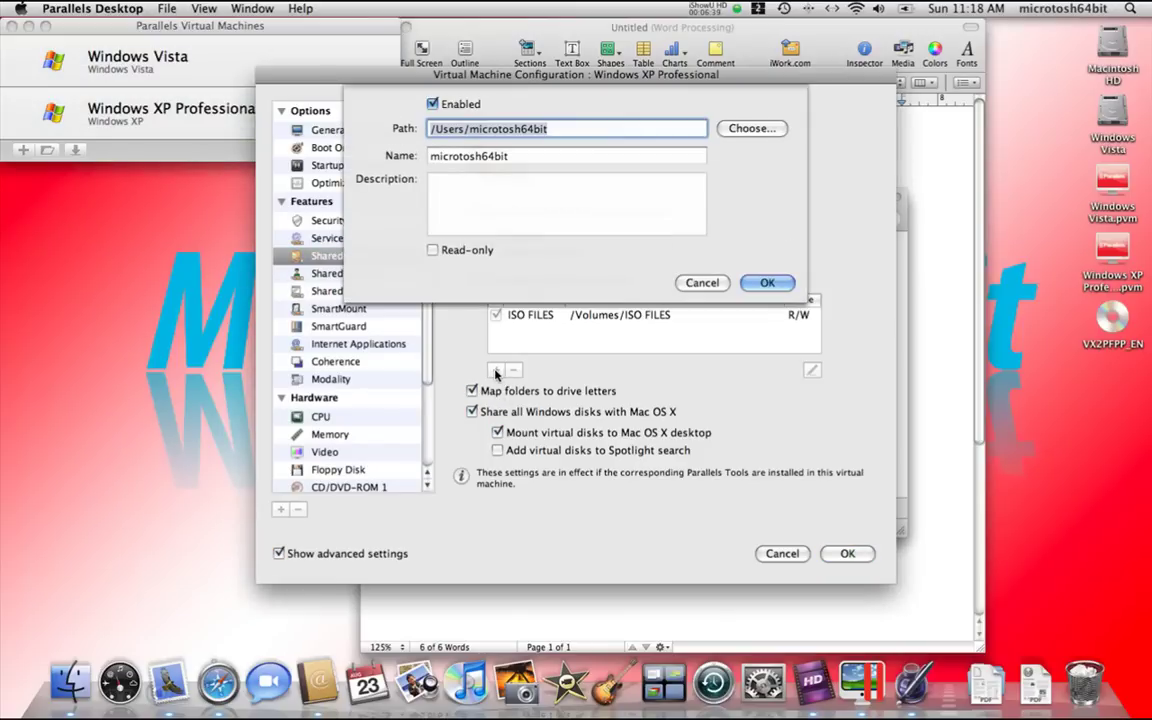
pyautogui.click(770, 129)
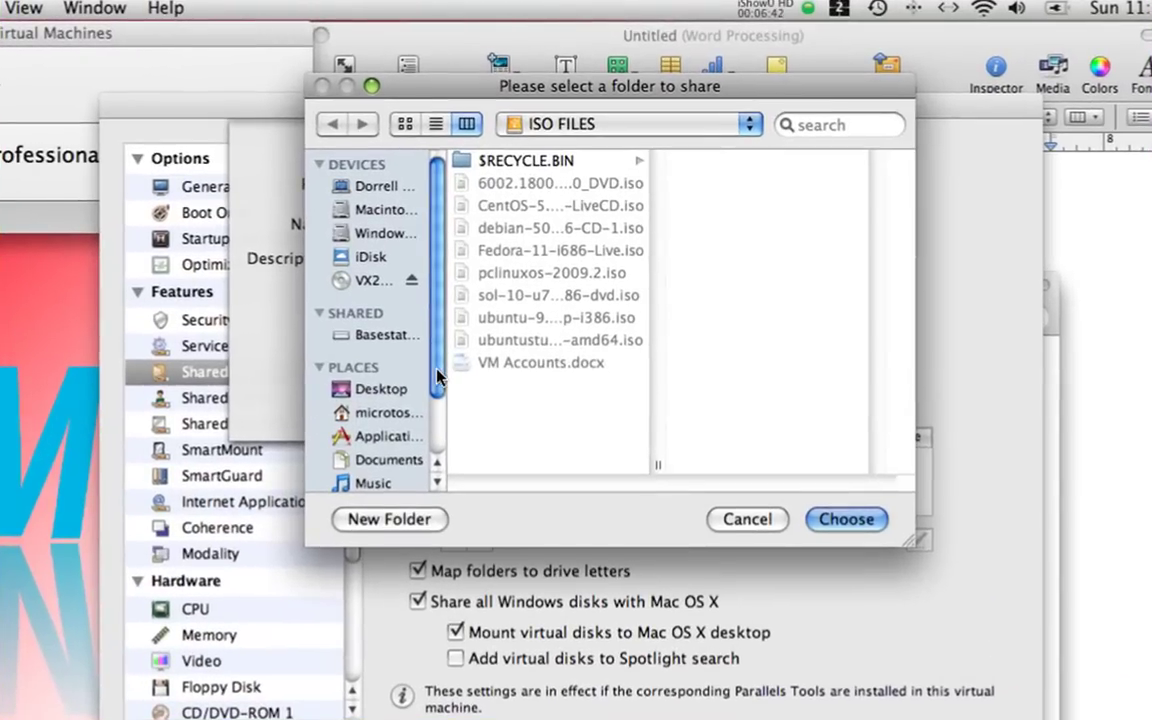
pyautogui.scroll(-3, 405, 305)
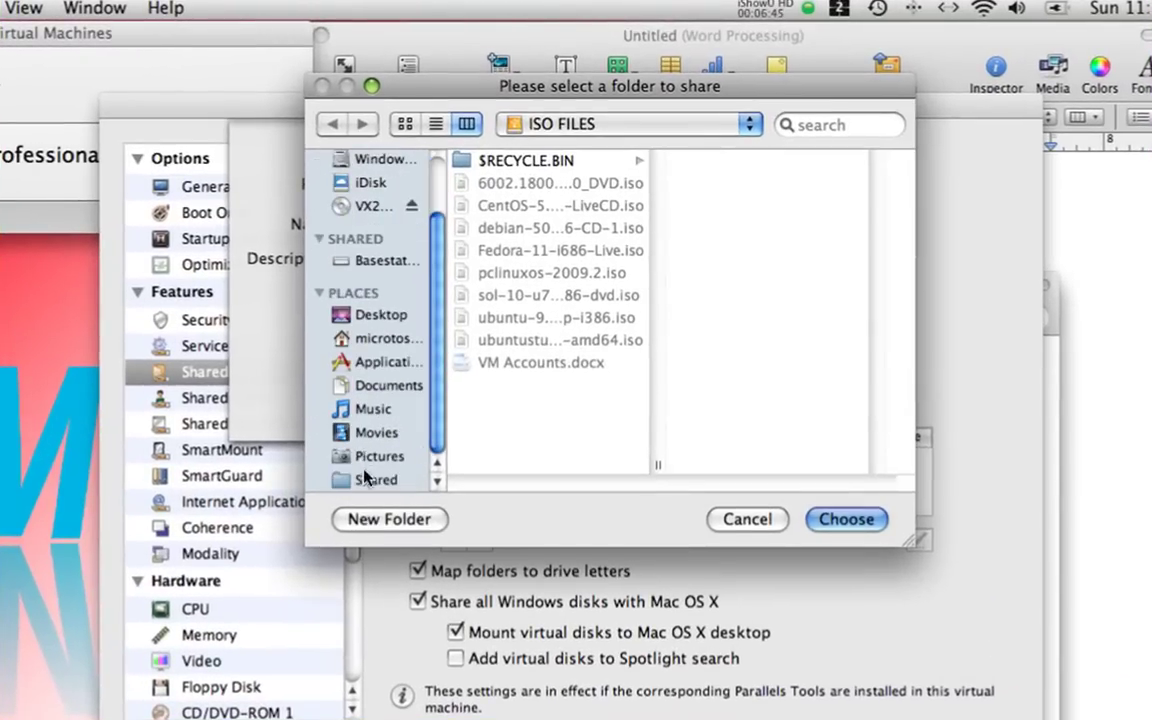
pyautogui.click(340, 432)
pyautogui.click(372, 408)
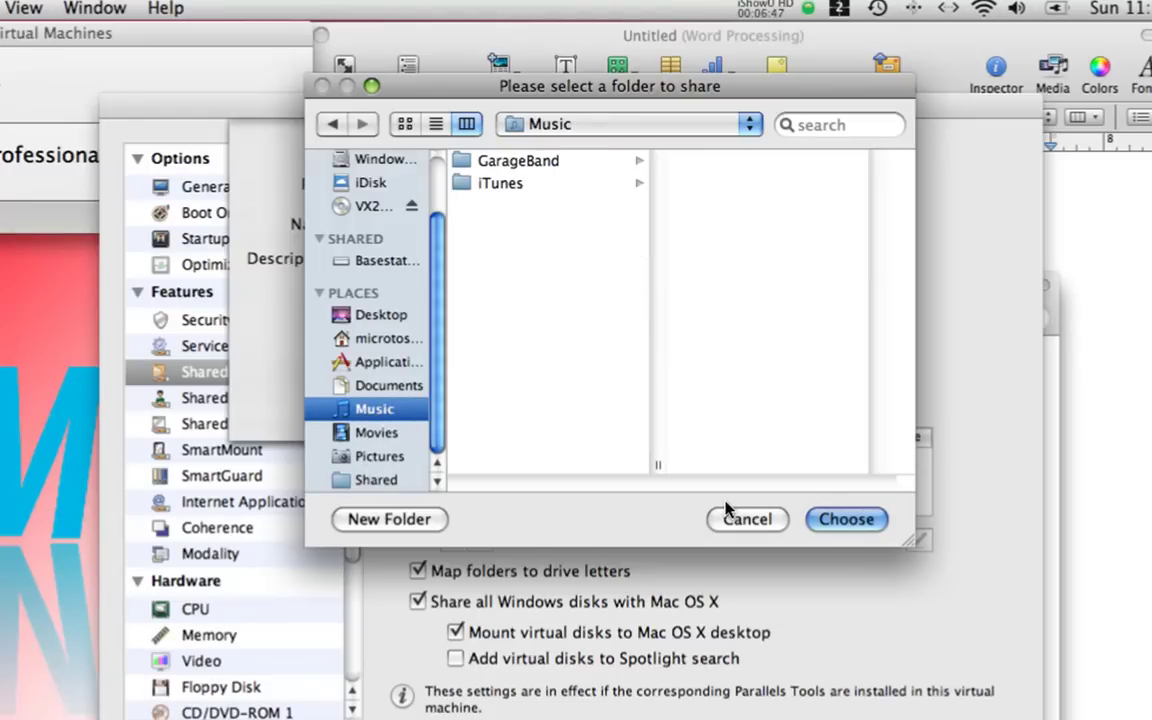
pyautogui.click(380, 456)
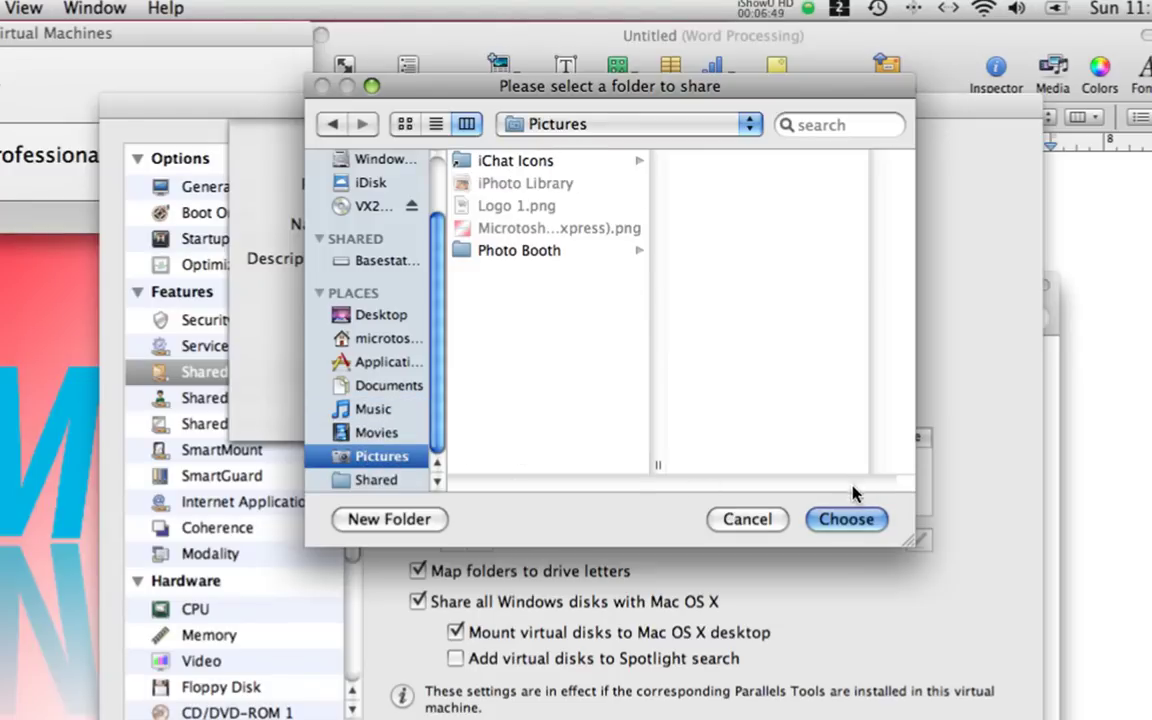
pyautogui.click(842, 533)
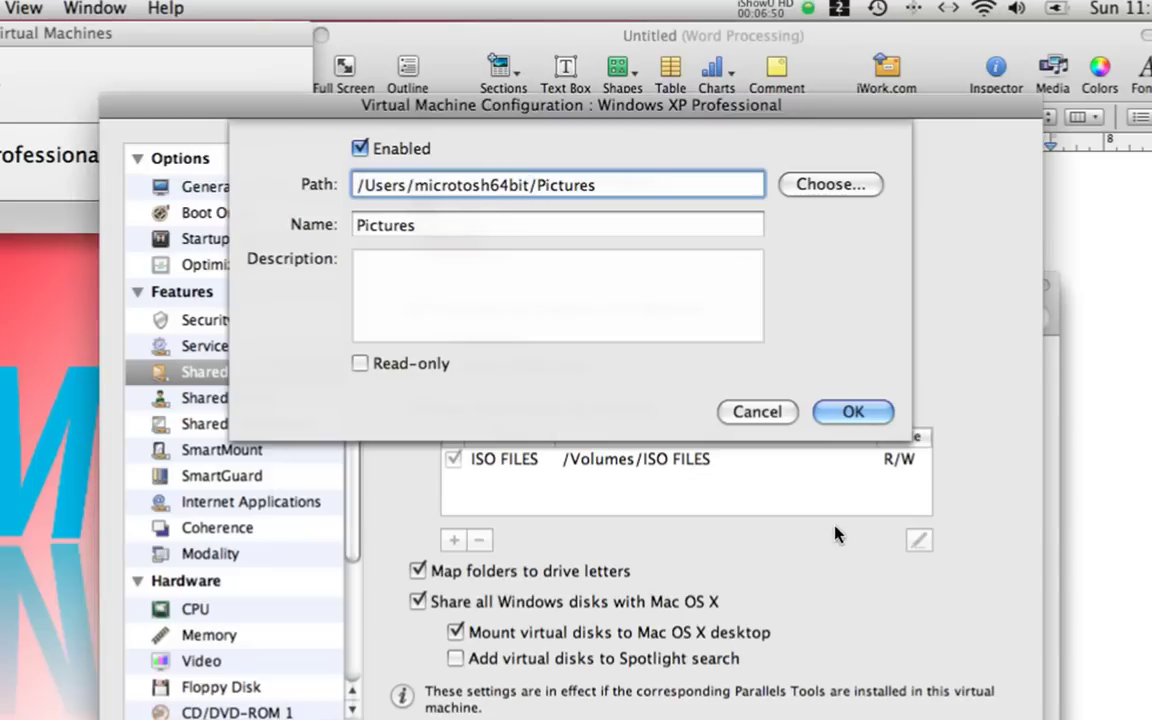
pyautogui.click(864, 412)
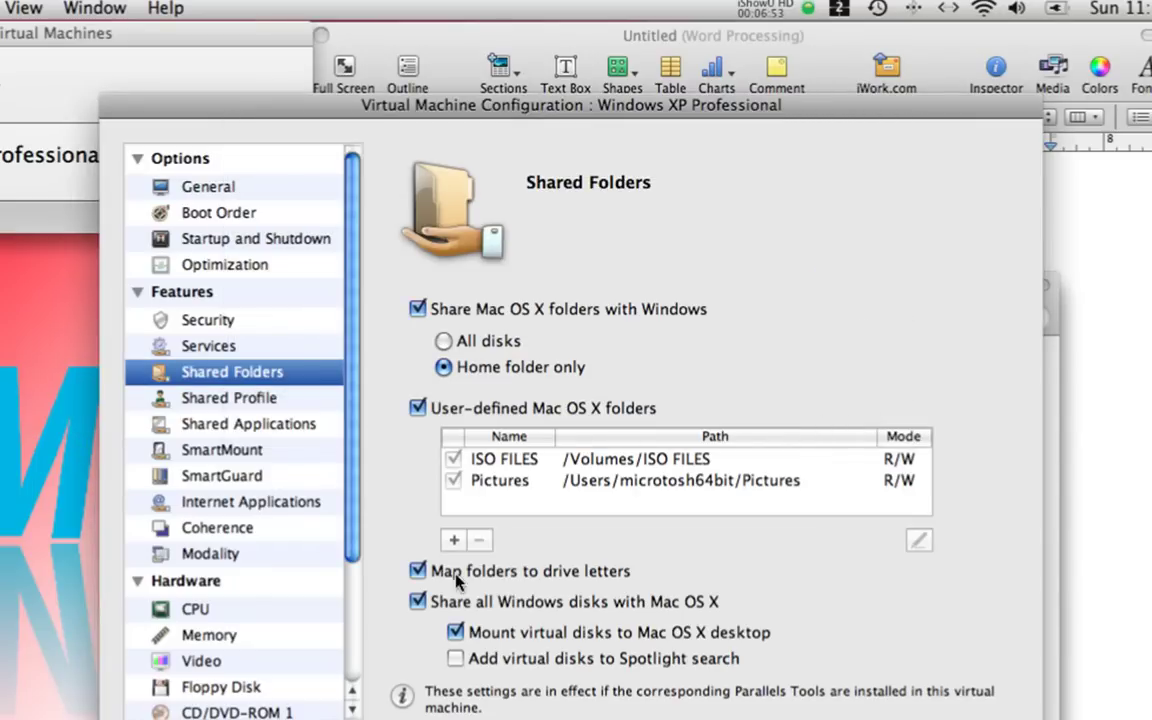
# Step: Add the Mac home folder microtosh64bit as another user-defined shared folder with write access
pyautogui.click(450, 542)
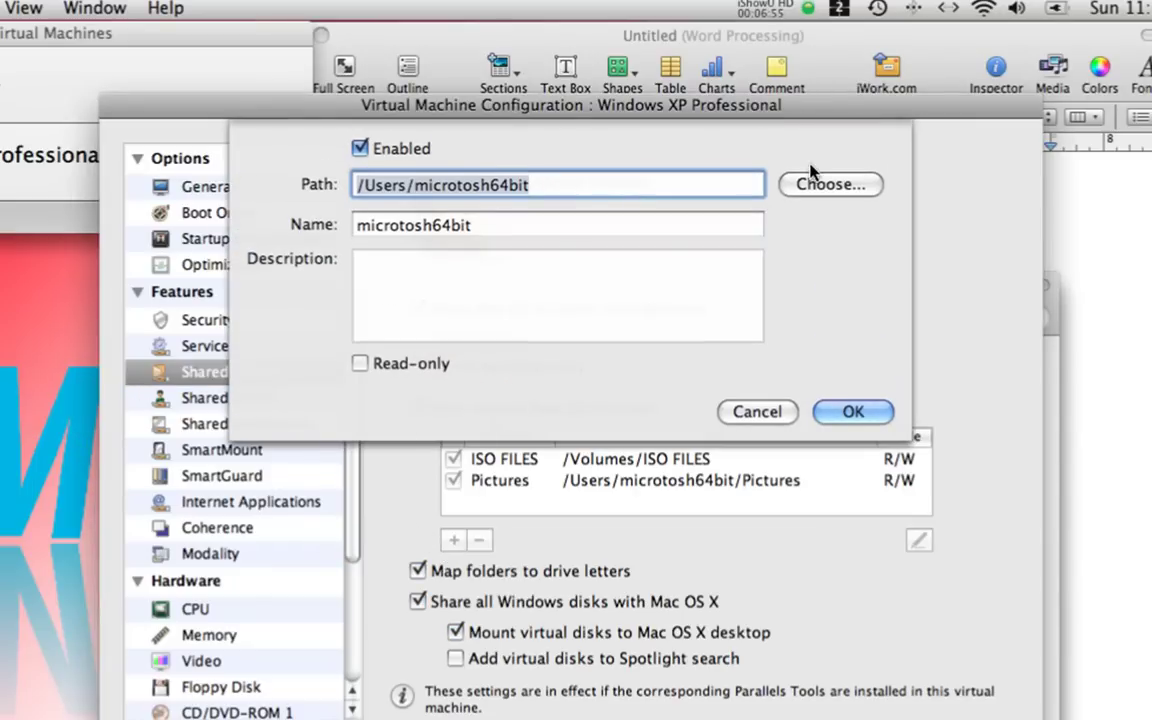
pyautogui.click(805, 188)
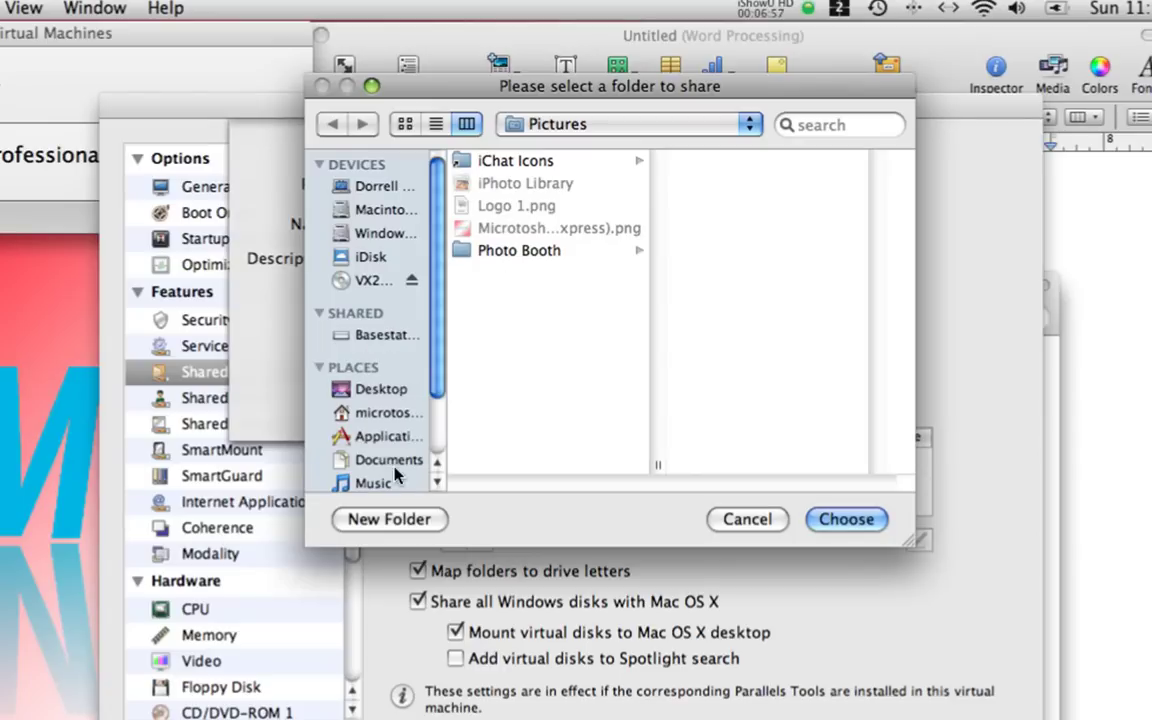
pyautogui.click(386, 413)
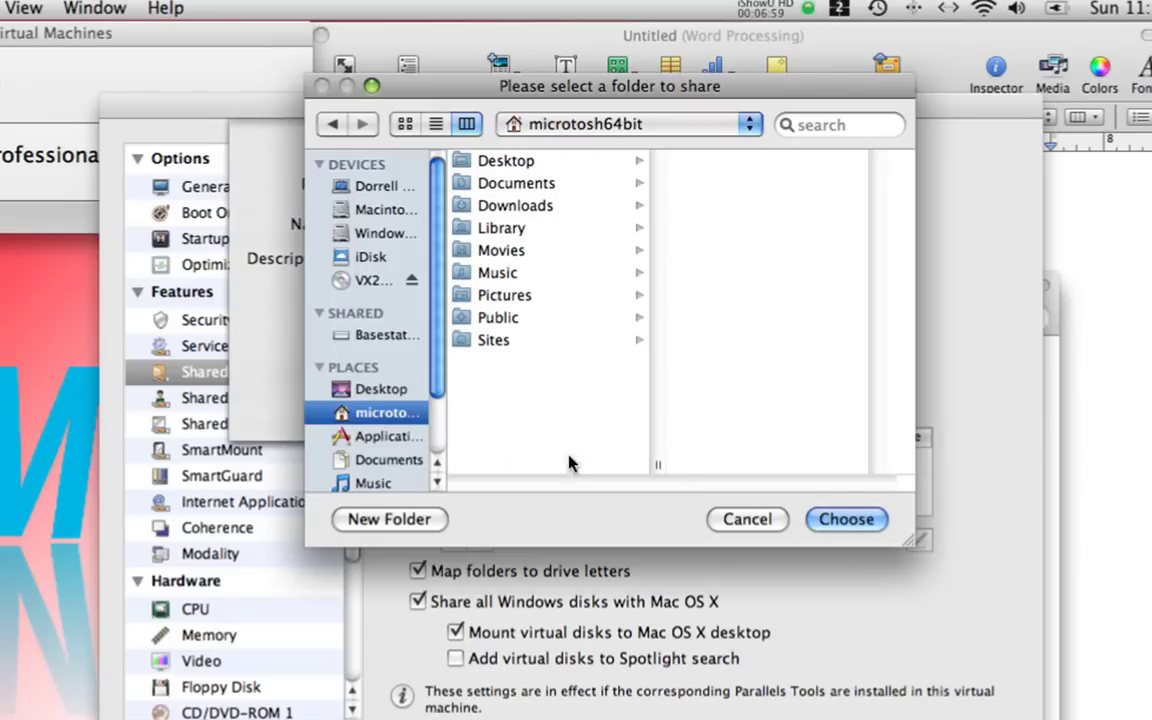
pyautogui.click(846, 519)
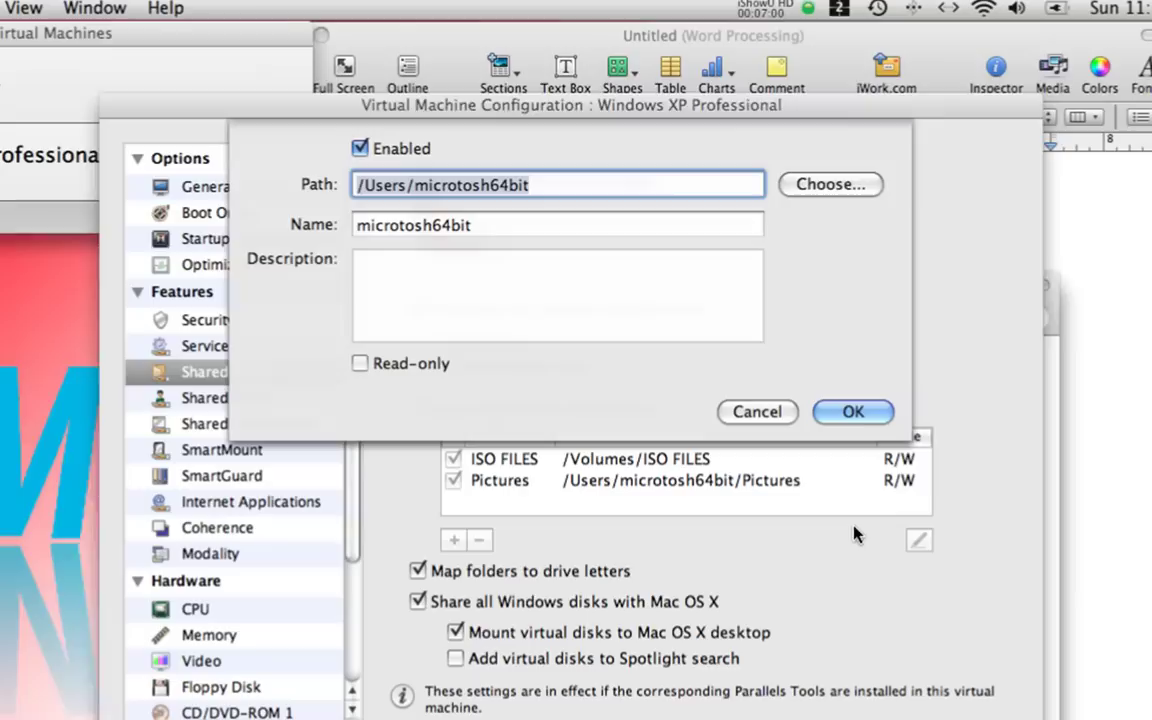
pyautogui.click(852, 414)
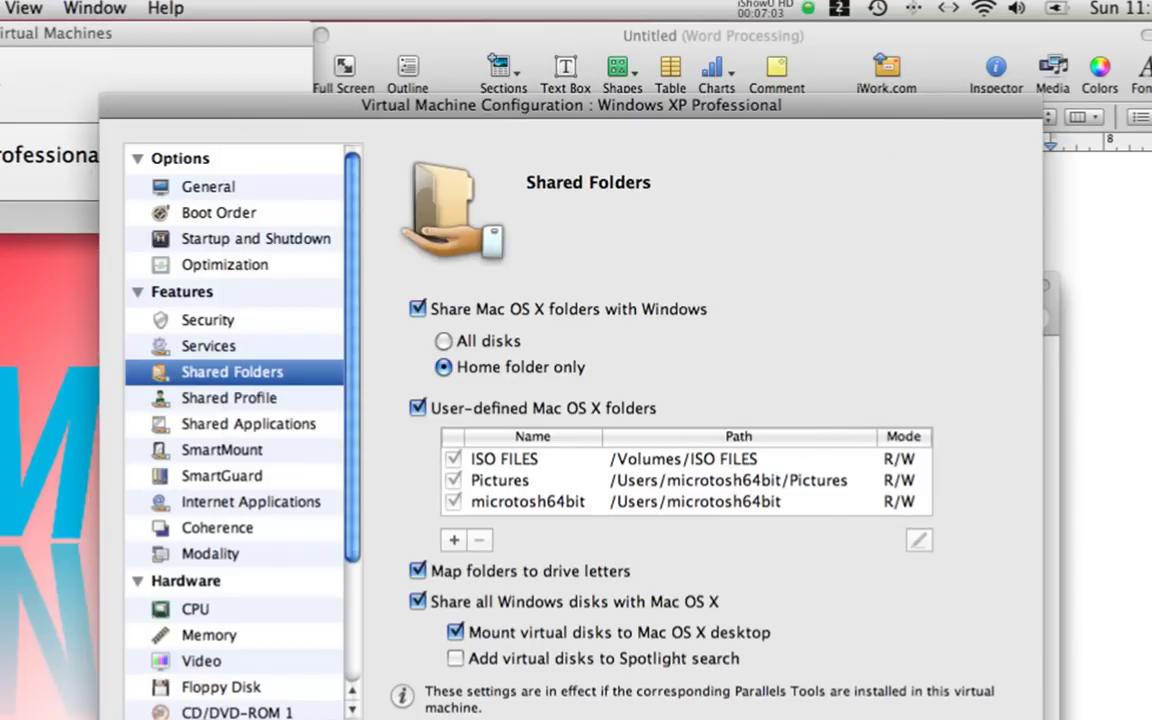
# Step: Save the shared folder configuration and start the Windows XP Professional virtual machine
pyautogui.press('Return')
pyautogui.rightClick(77, 185)
pyautogui.click(83, 186)
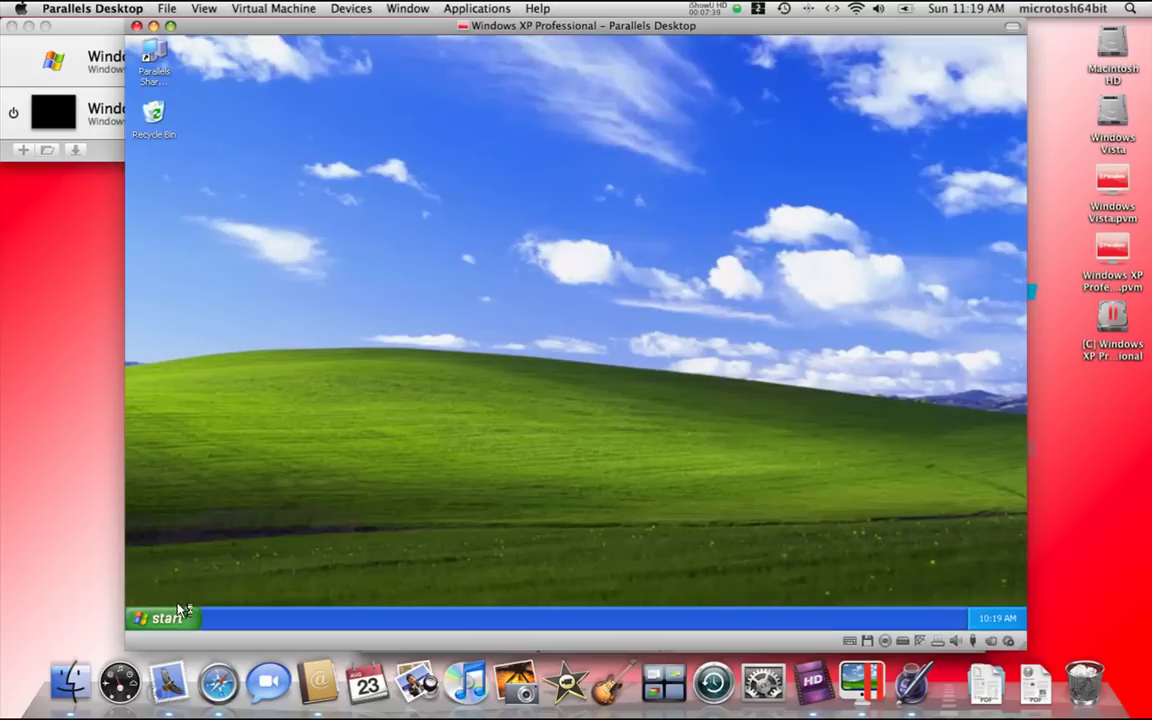
# Step: Open My Computer in the running Windows XP virtual machine to view the mapped network drives
pyautogui.click(162, 618)
pyautogui.click(574, 360)
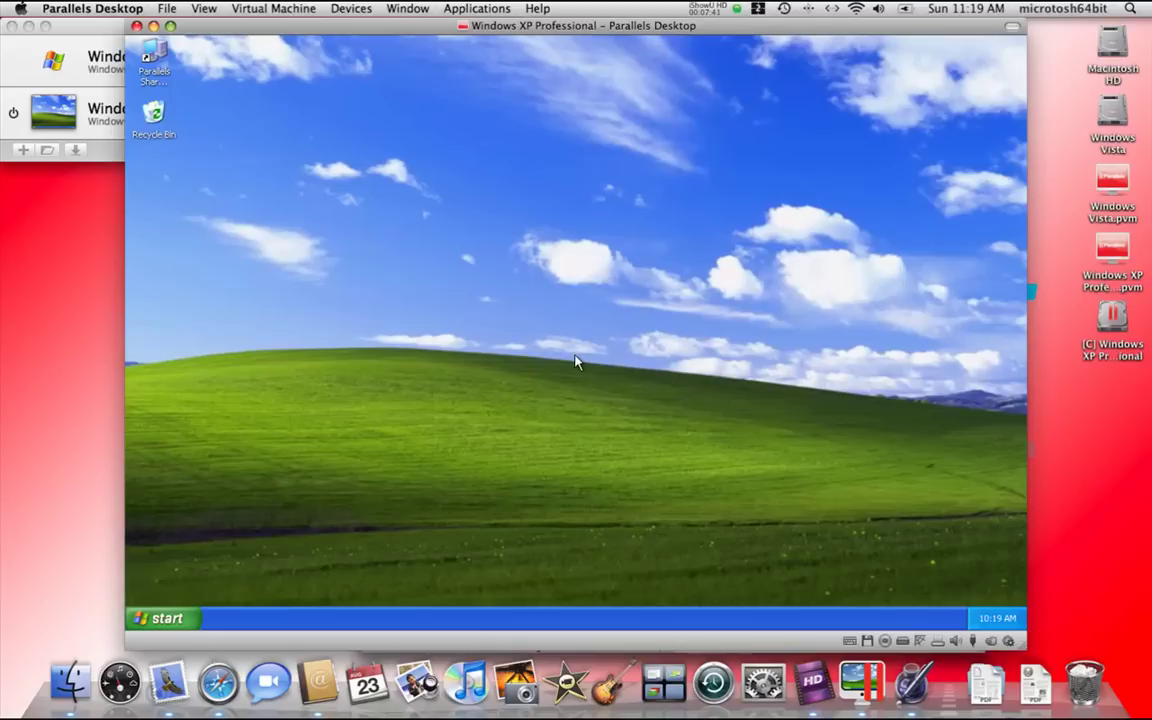
pyautogui.moveTo(239, 22); pyautogui.dragTo(251, 20)
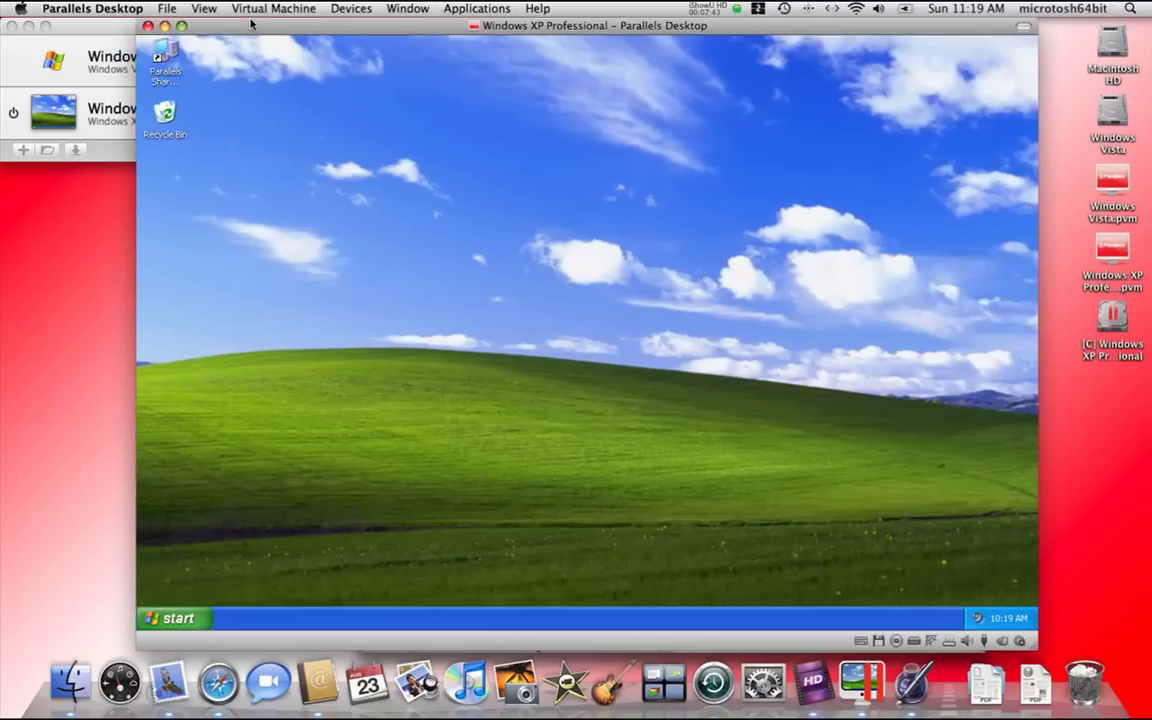
pyautogui.click(172, 617)
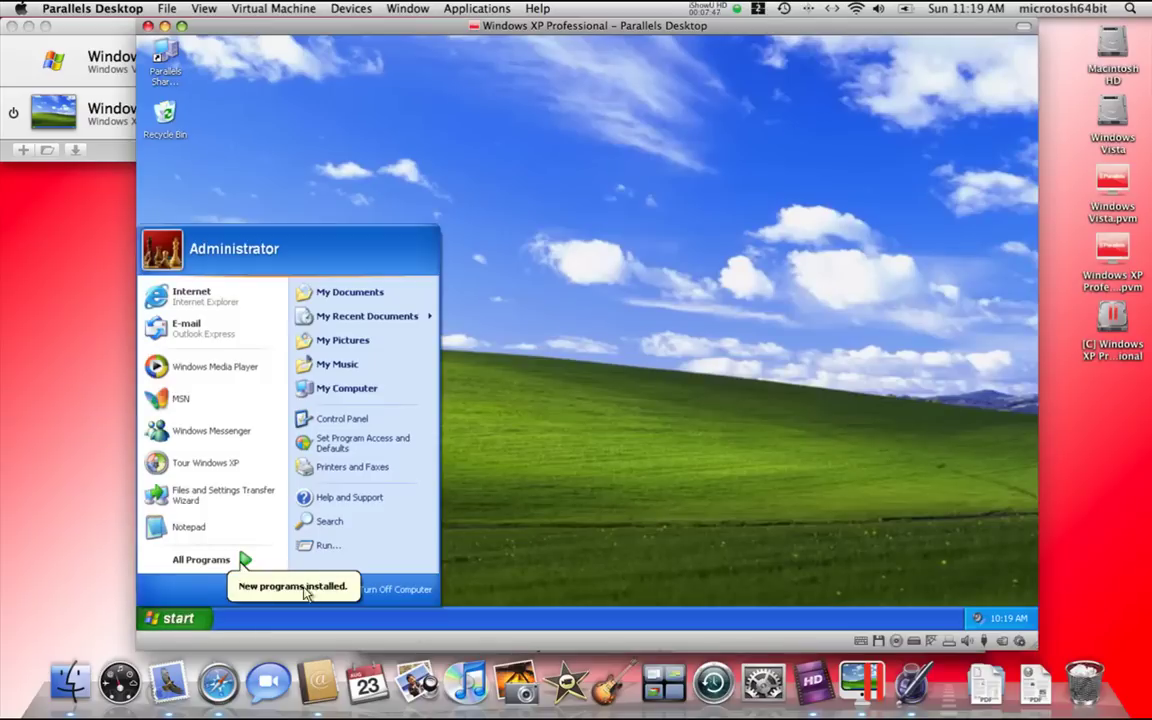
pyautogui.click(362, 390)
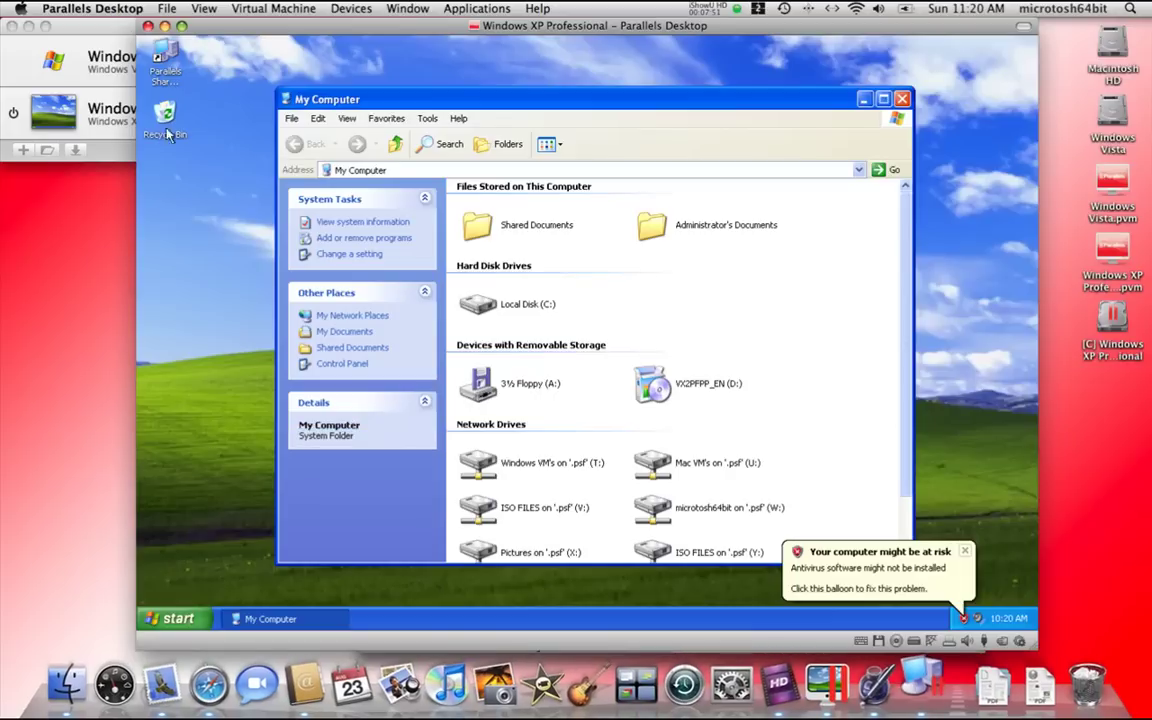
# Step: Open Parallels Shared Folders from the Windows desktop, look inside the microtosh64bit share and return to the list of shares
pyautogui.doubleClick(160, 58)
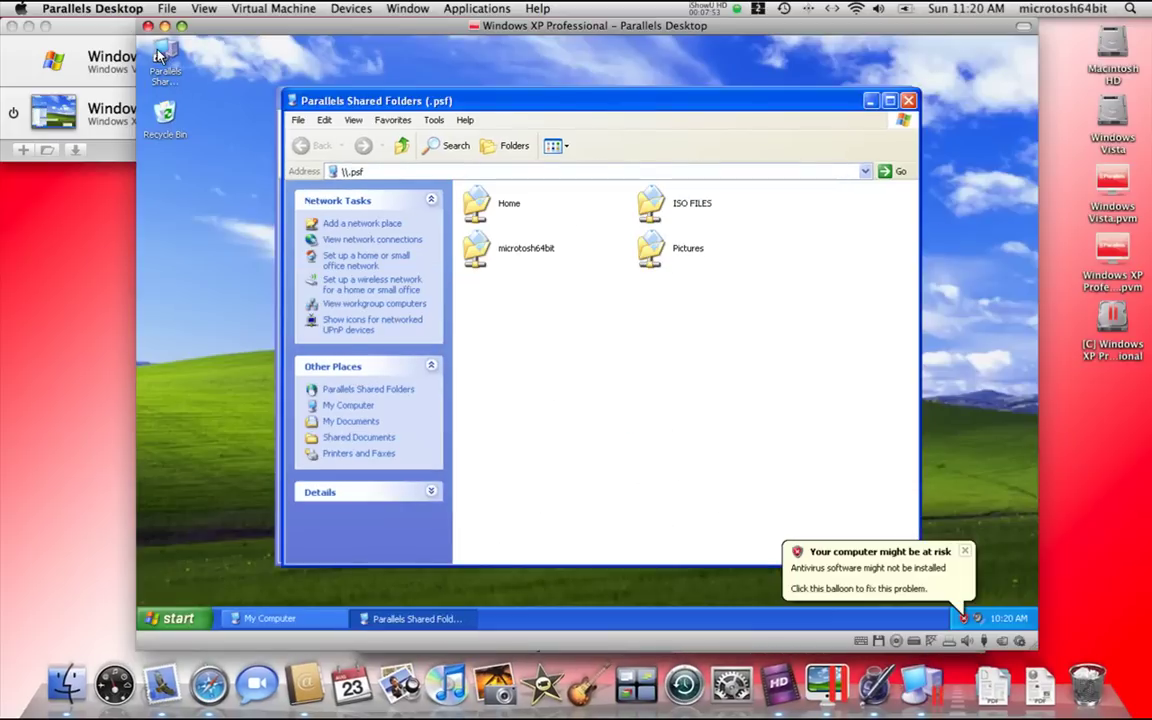
pyautogui.click(690, 203)
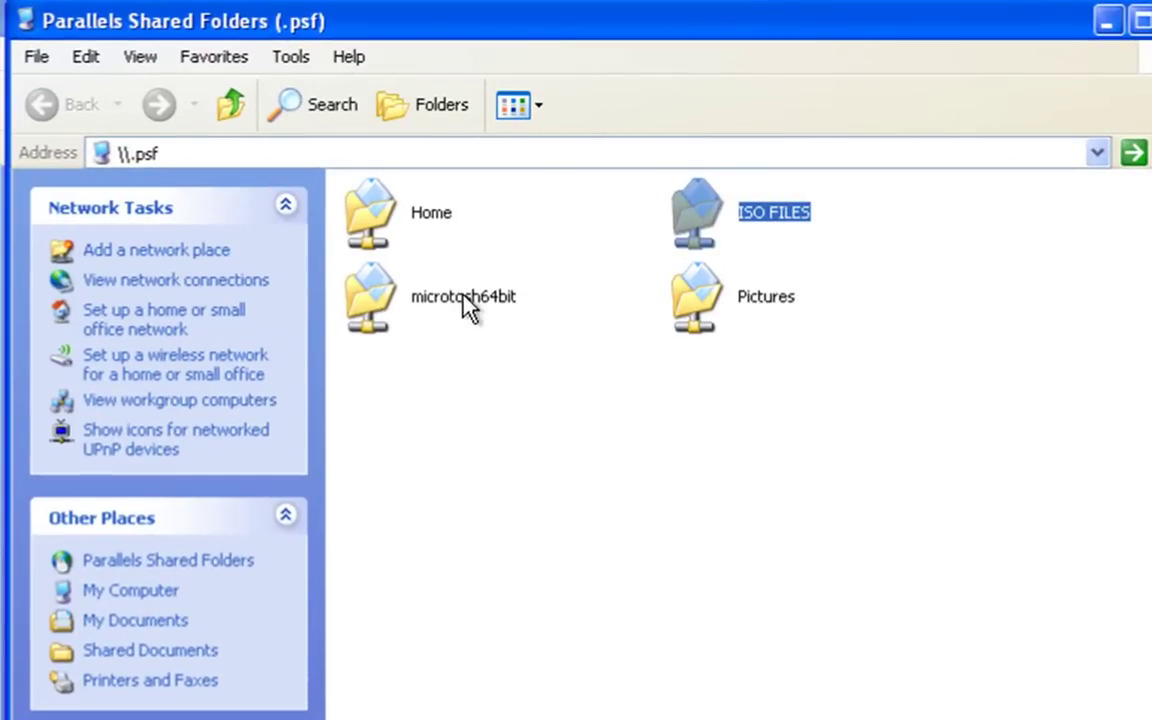
pyautogui.doubleClick(378, 300)
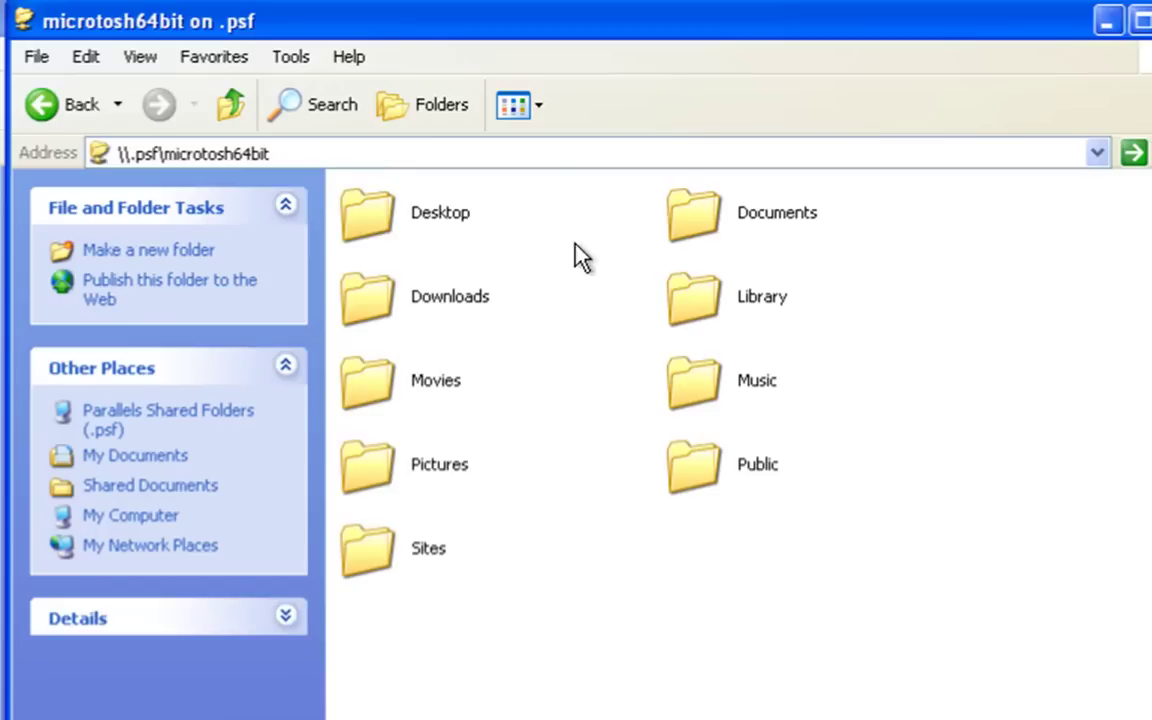
pyautogui.click(112, 104)
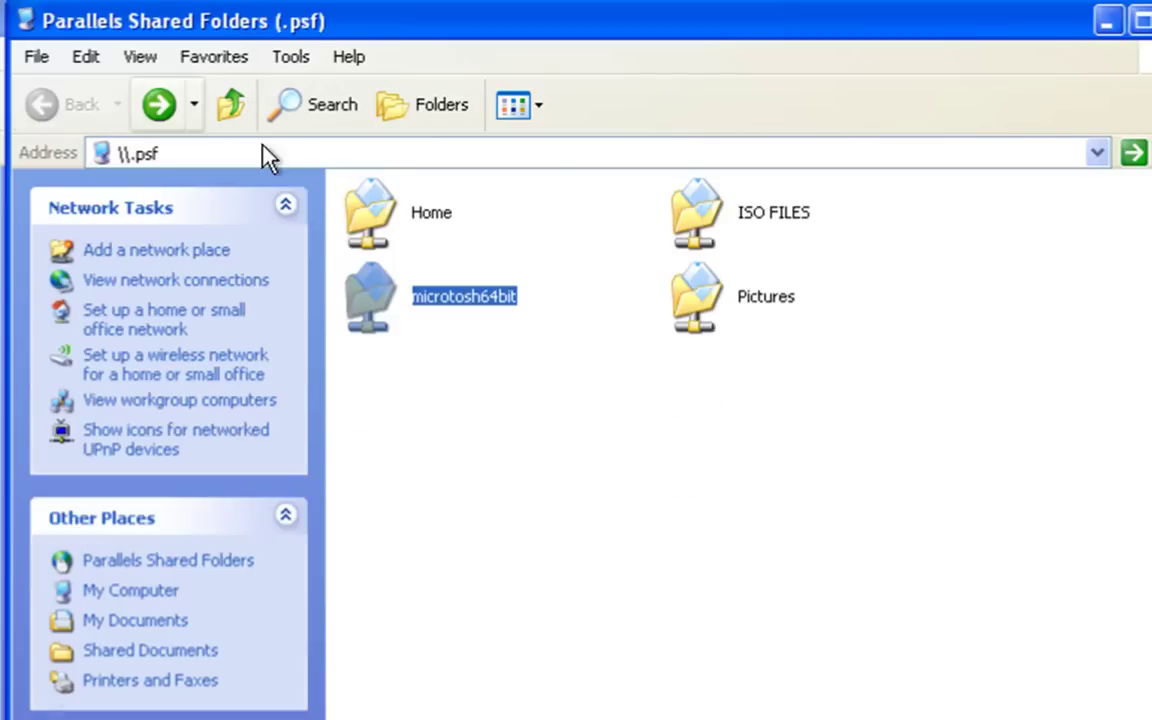
# Step: Open the shared Pictures folder and view the Logo 1 and Microtosh64bit Logo 1.3 (Express) images in the picture viewer
pyautogui.click(700, 280)
pyautogui.doubleClick(703, 283)
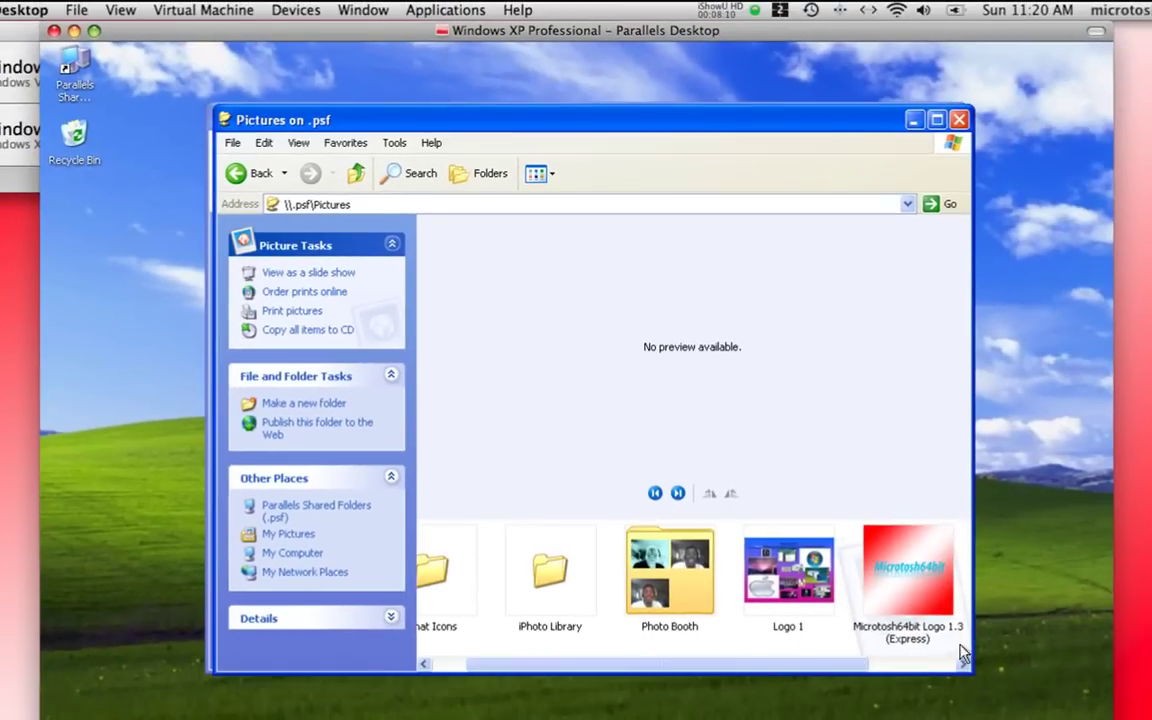
pyautogui.doubleClick(788, 570)
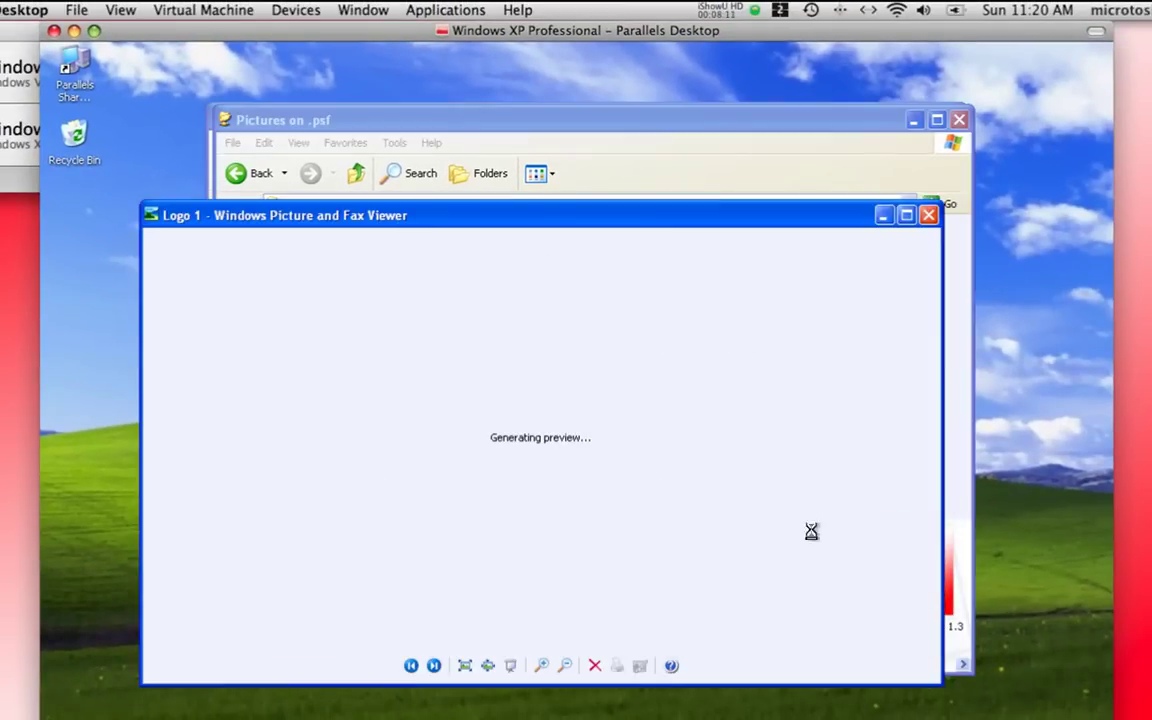
pyautogui.moveTo(537, 218); pyautogui.dragTo(455, 50)
pyautogui.click(928, 630)
pyautogui.doubleClick(928, 630)
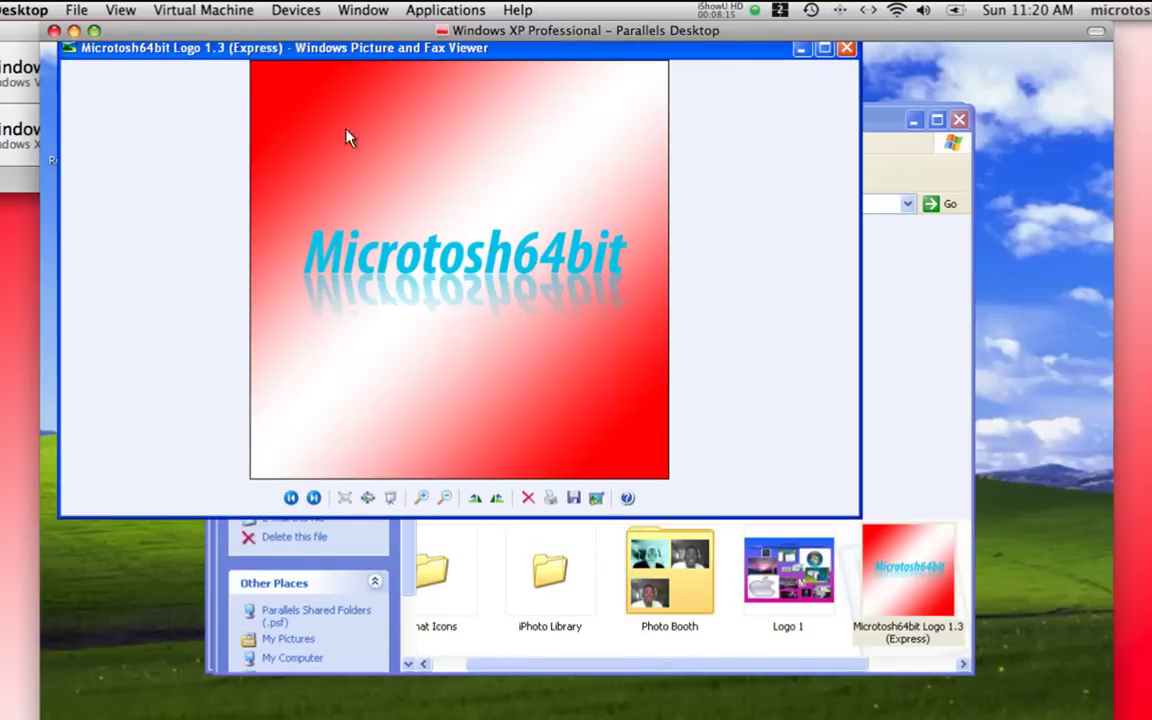
# Step: View the Logo 1 image again, and close the picture viewer and the shared Pictures window
pyautogui.moveTo(202, 50); pyautogui.dragTo(227, 122)
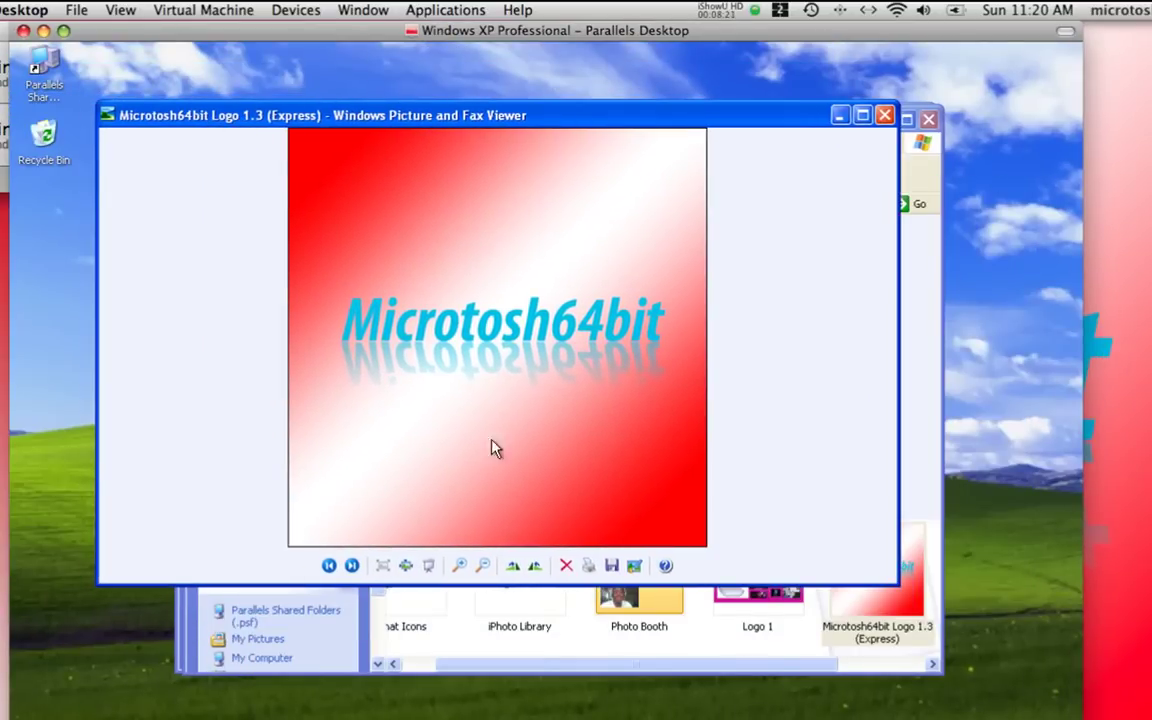
pyautogui.doubleClick(758, 595)
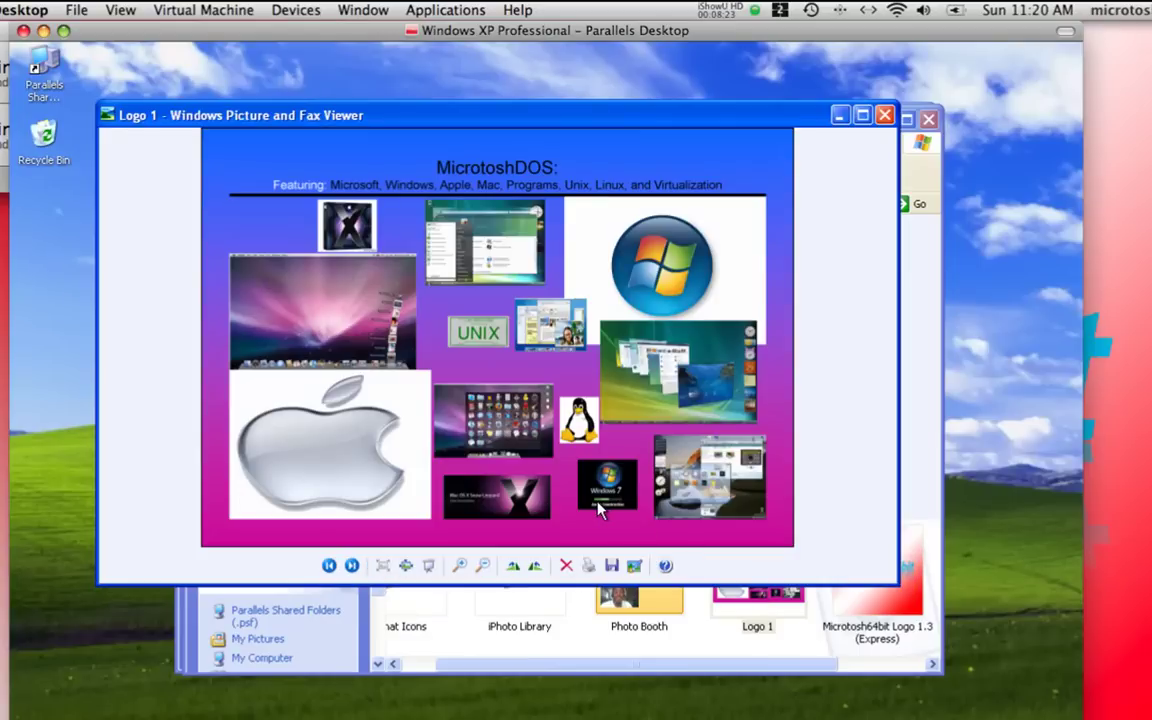
pyautogui.moveTo(182, 108); pyautogui.dragTo(137, 153)
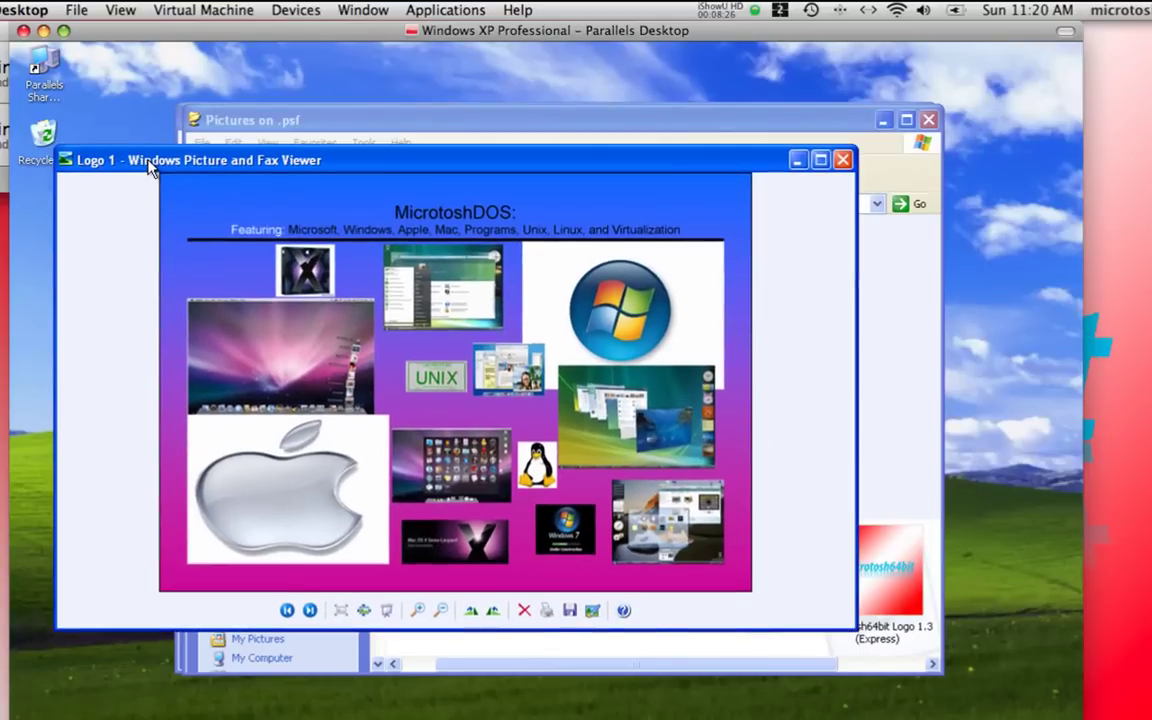
pyautogui.click(843, 161)
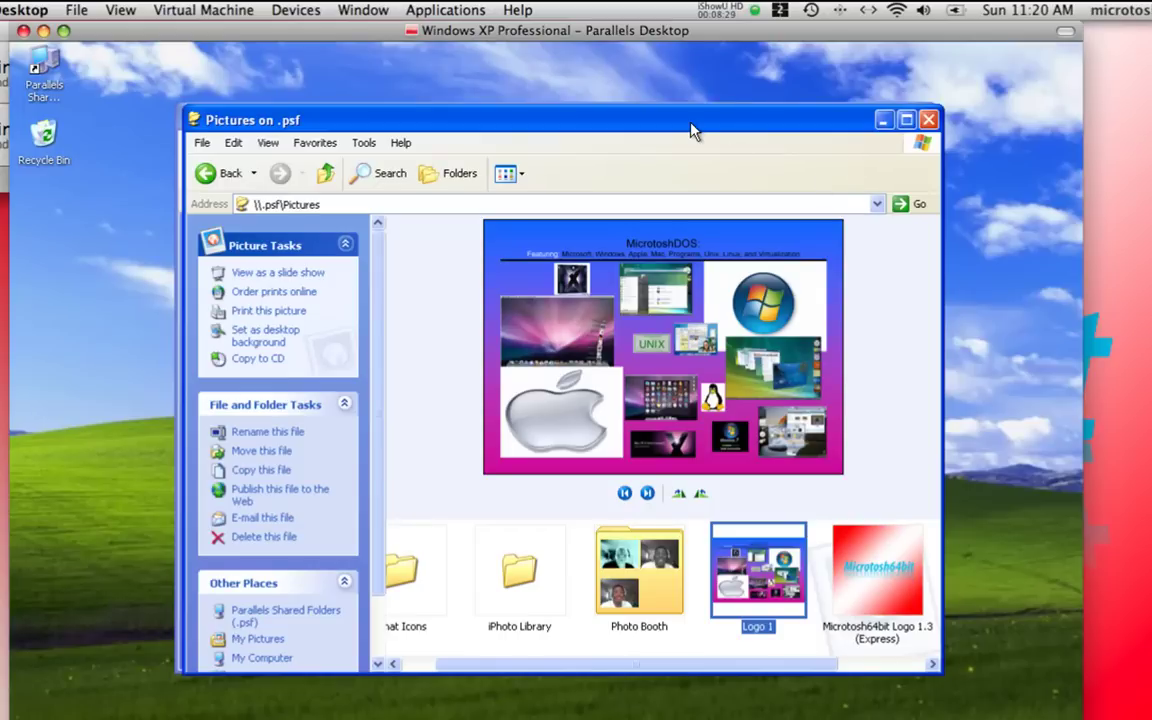
pyautogui.click(930, 122)
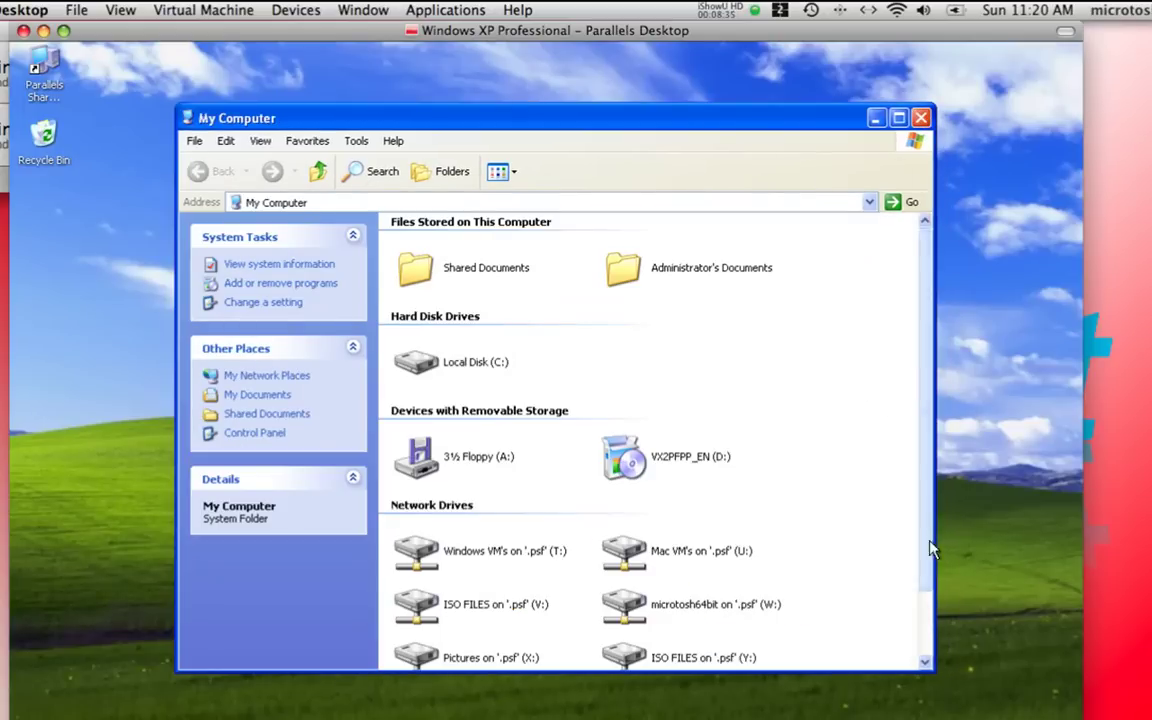
# Step: Look through the network drives in My Computer to see which letters the shared Mac folders are mapped to
pyautogui.scroll(-2, 928, 548)
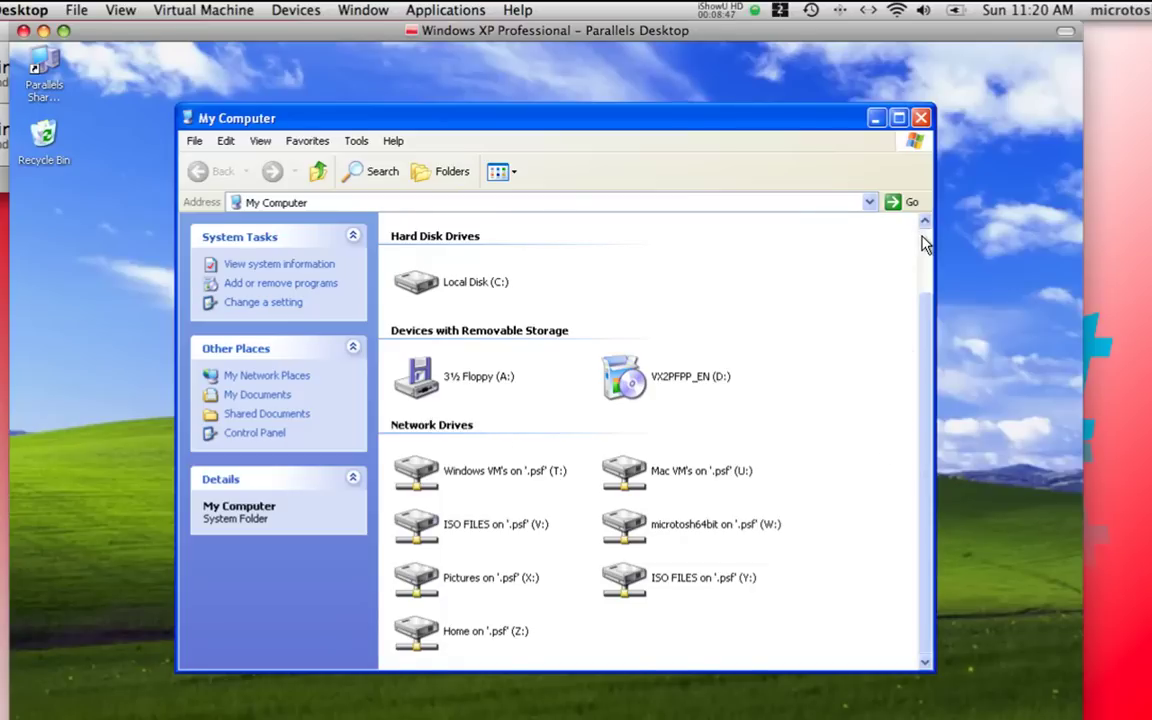
pyautogui.scroll(2, 925, 244)
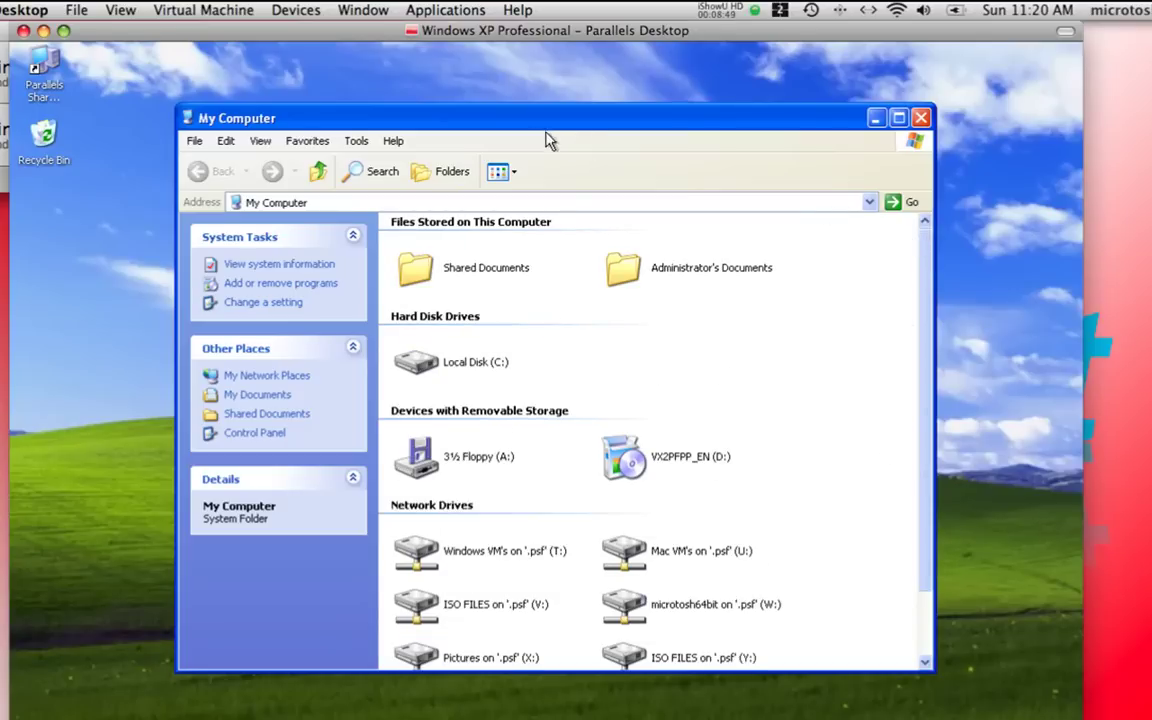
pyautogui.moveTo(566, 123); pyautogui.dragTo(581, 121)
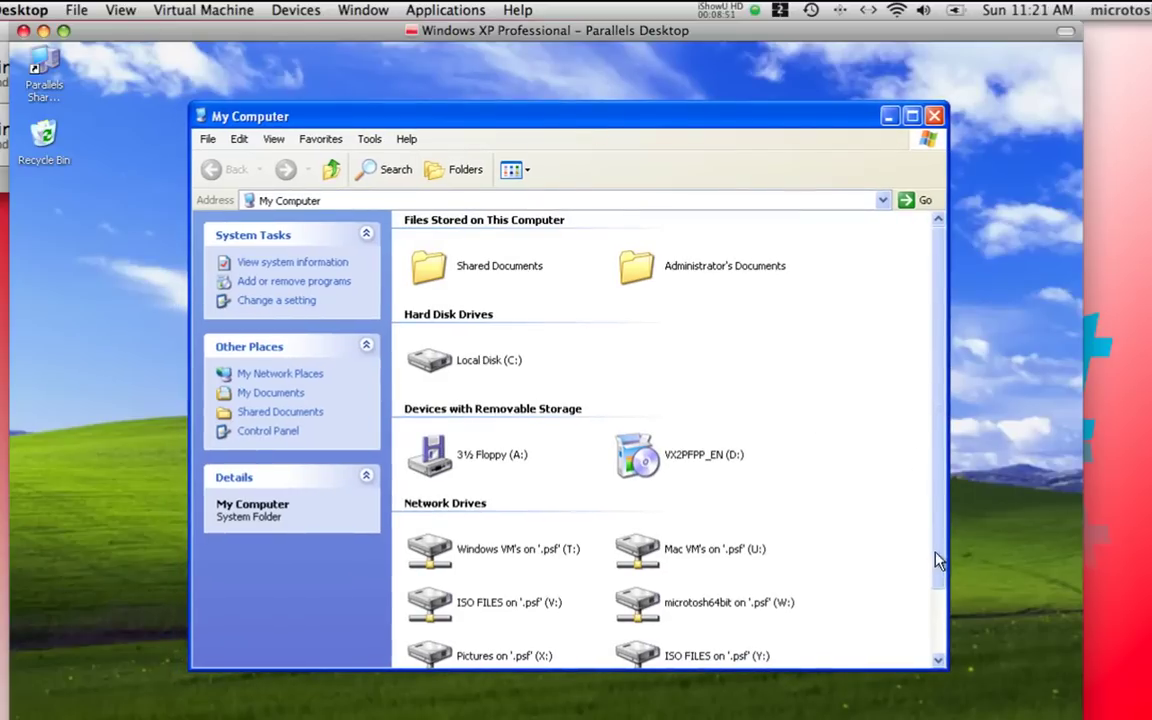
pyautogui.scroll(-2, 850, 540)
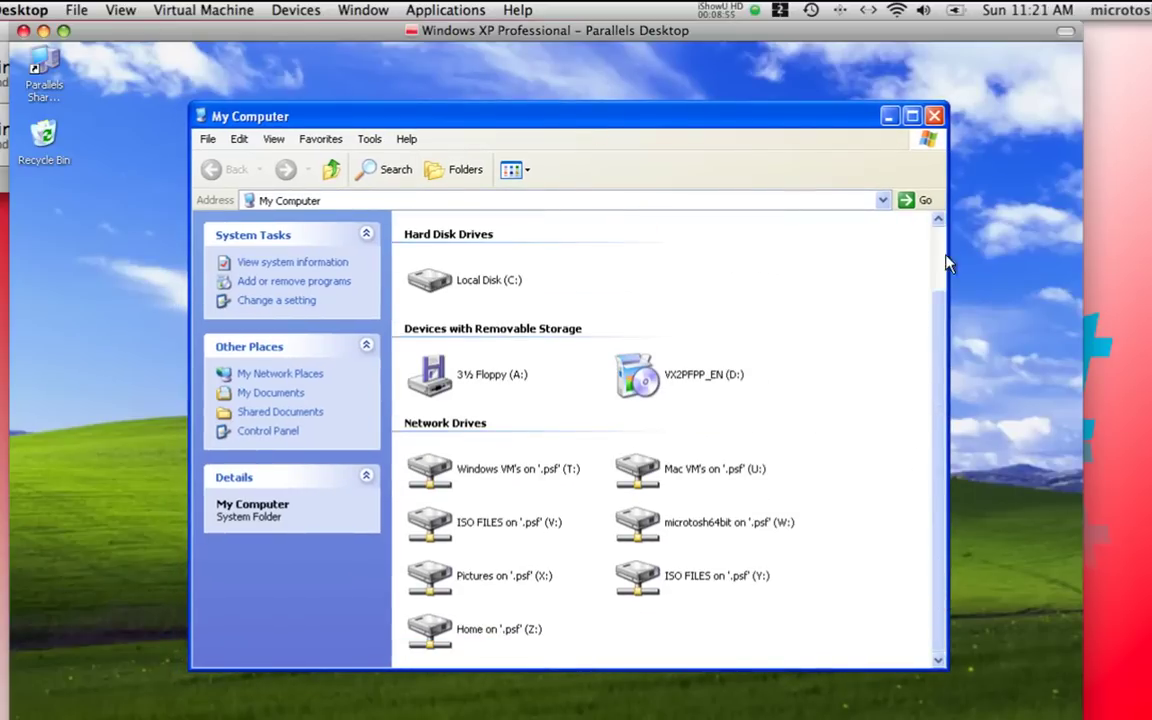
pyautogui.scroll(2, 946, 262)
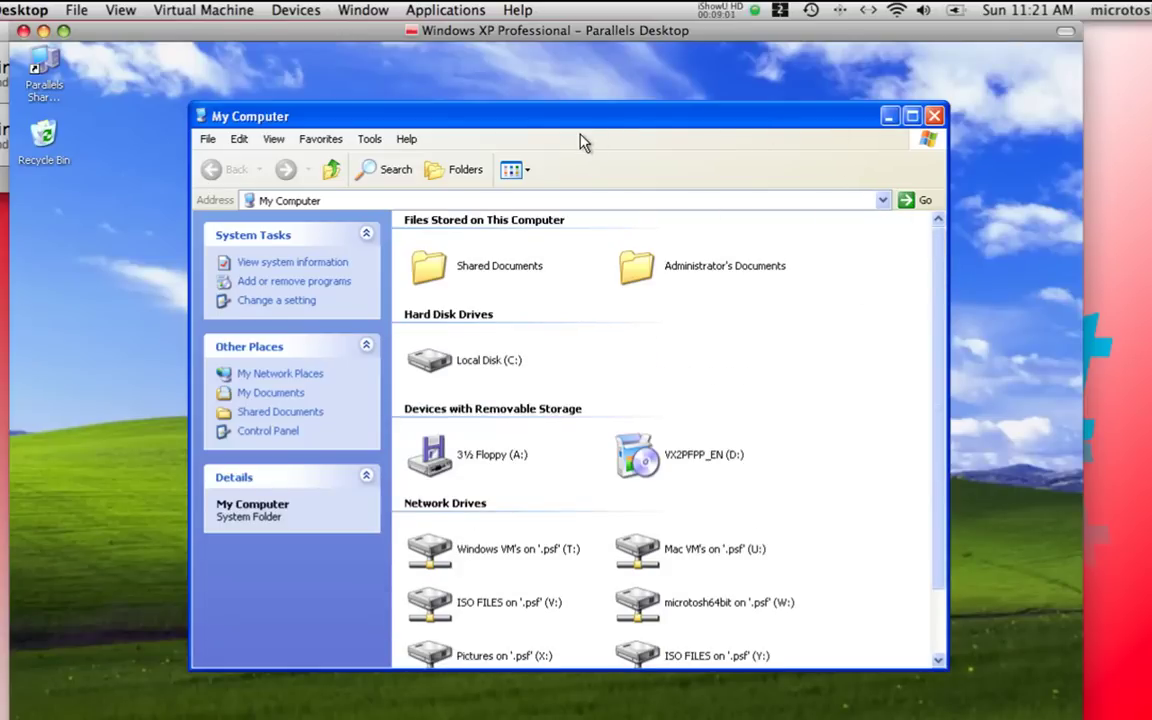
pyautogui.moveTo(611, 120); pyautogui.dragTo(585, 128)
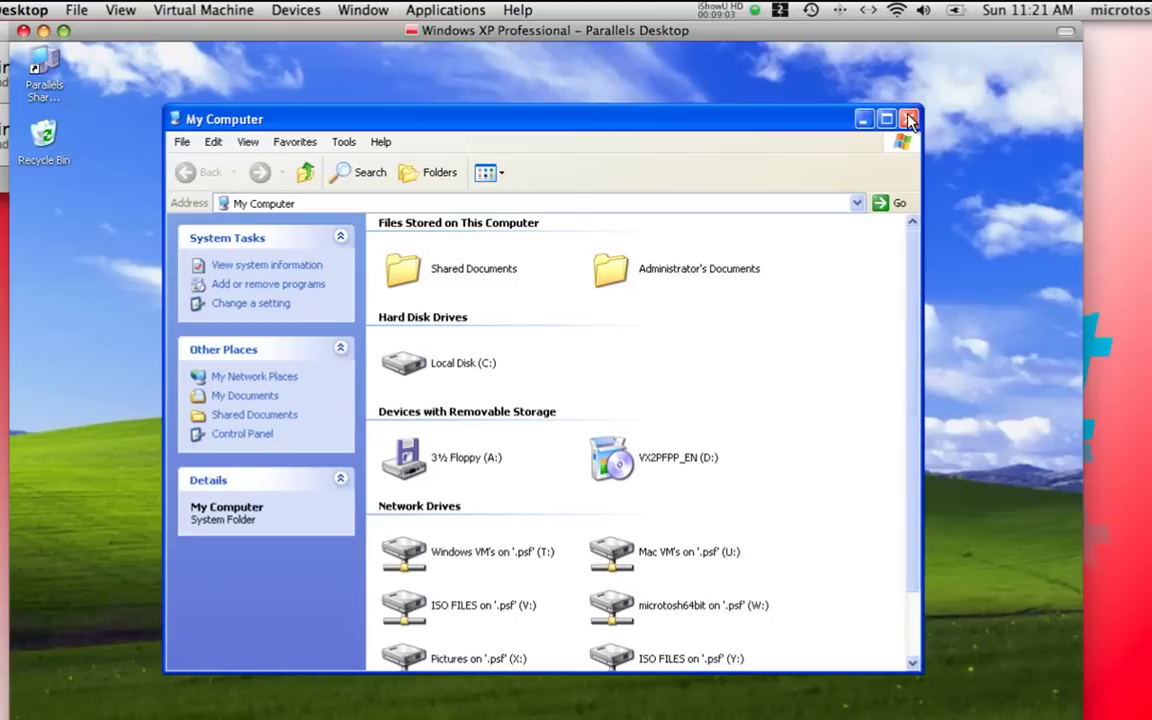